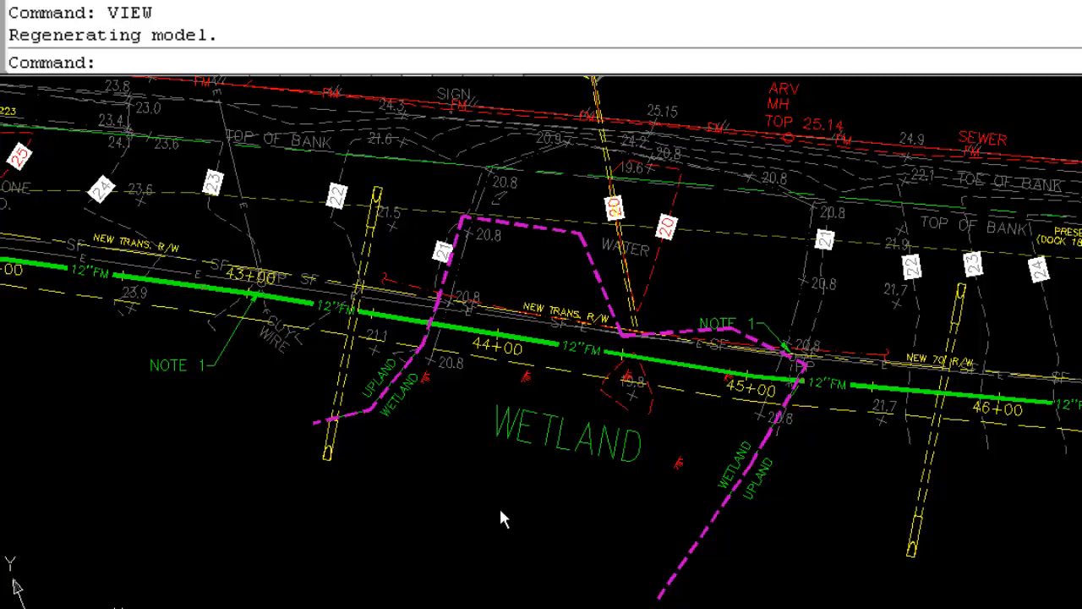
Step: Restore the PROFILE model view and examine the force main profile across the wetland between the existing 36" RCP crossings
type("VIEW")
key("Return")
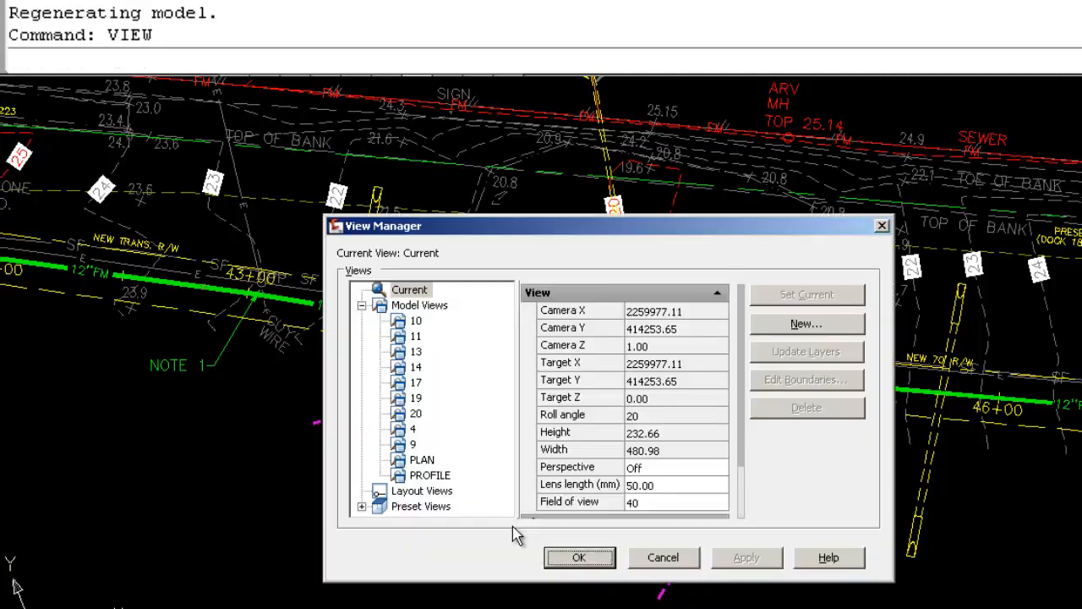
left_click(431, 476)
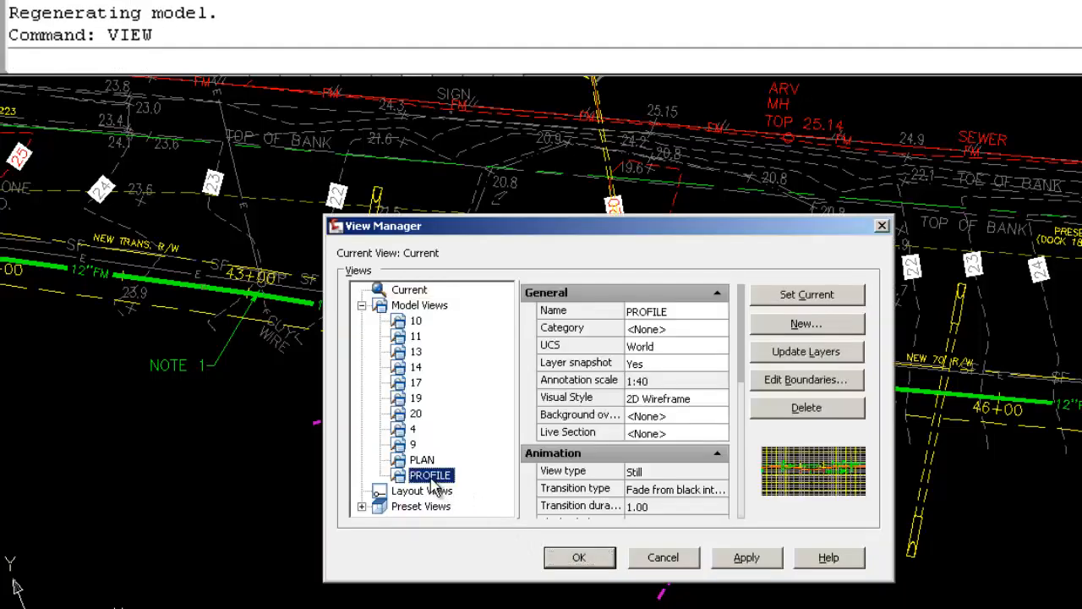
left_click(597, 563)
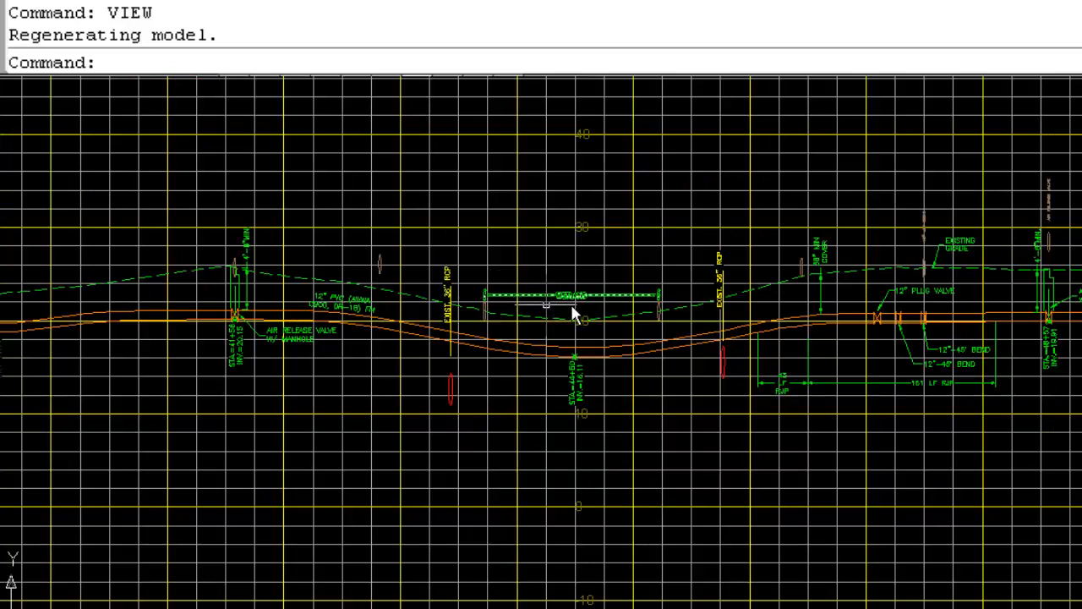
scroll(595, 376, "up", 3)
middle_click_drag(594, 375, 655, 431)
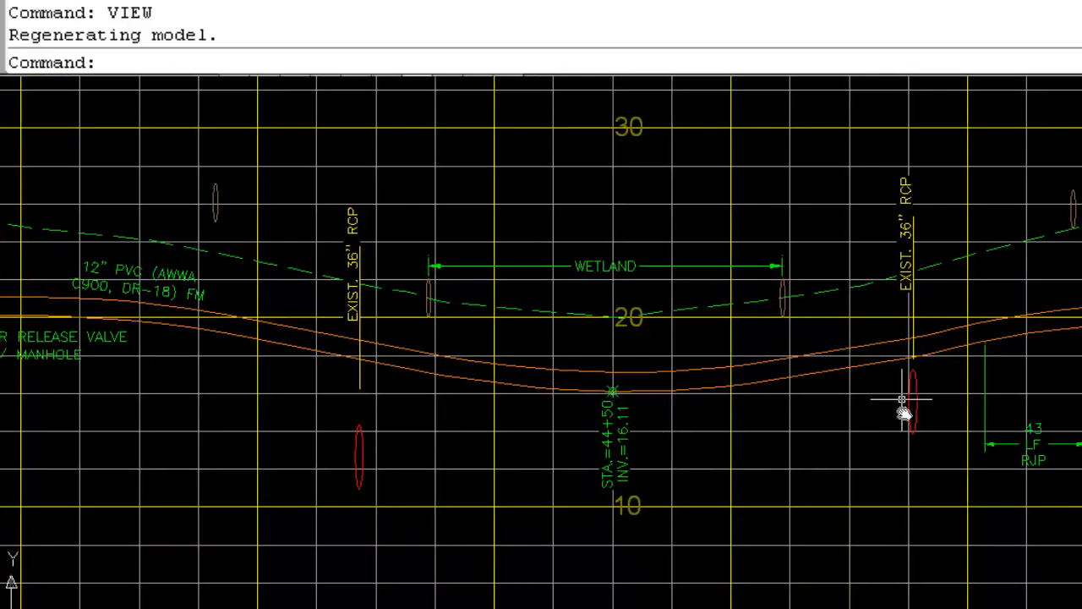
scroll(781, 561, "down", 3)
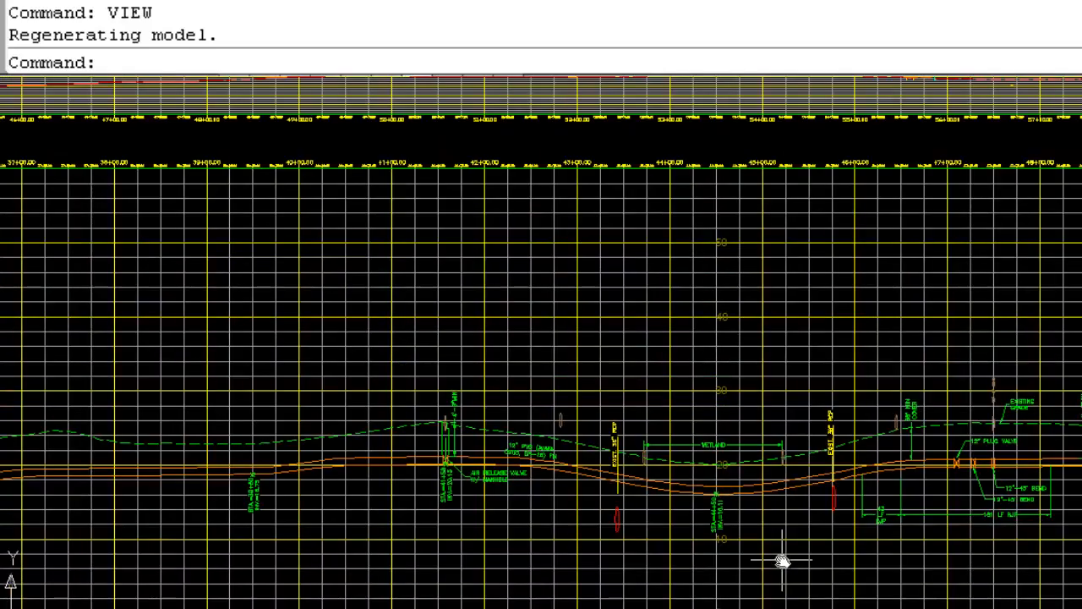
scroll(693, 553, "up", 1)
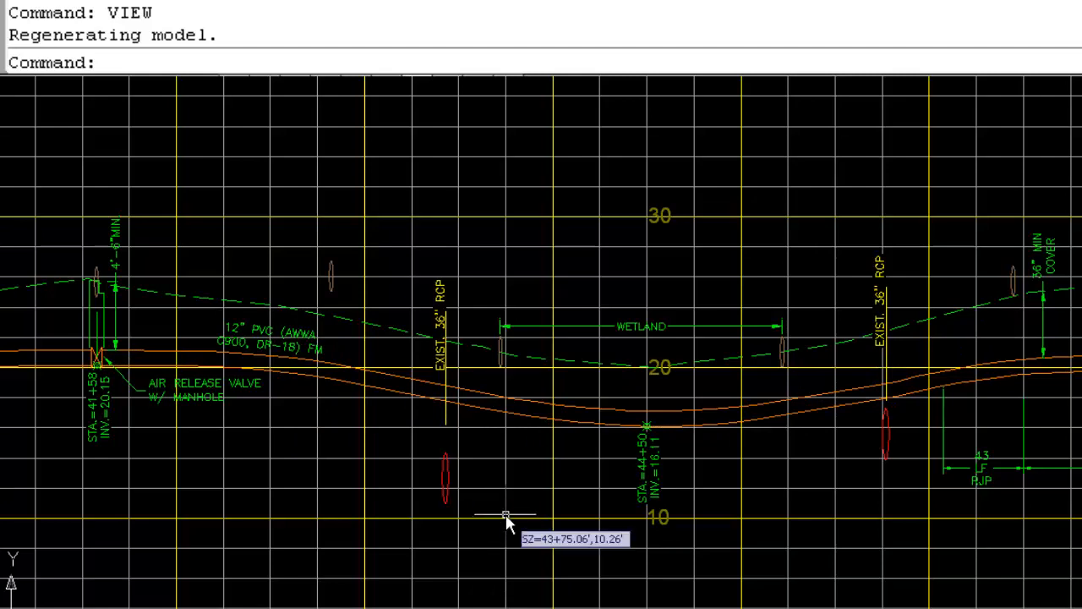
Step: Reset the display to the saved extents of the PROFILE model view
type("VIEW")
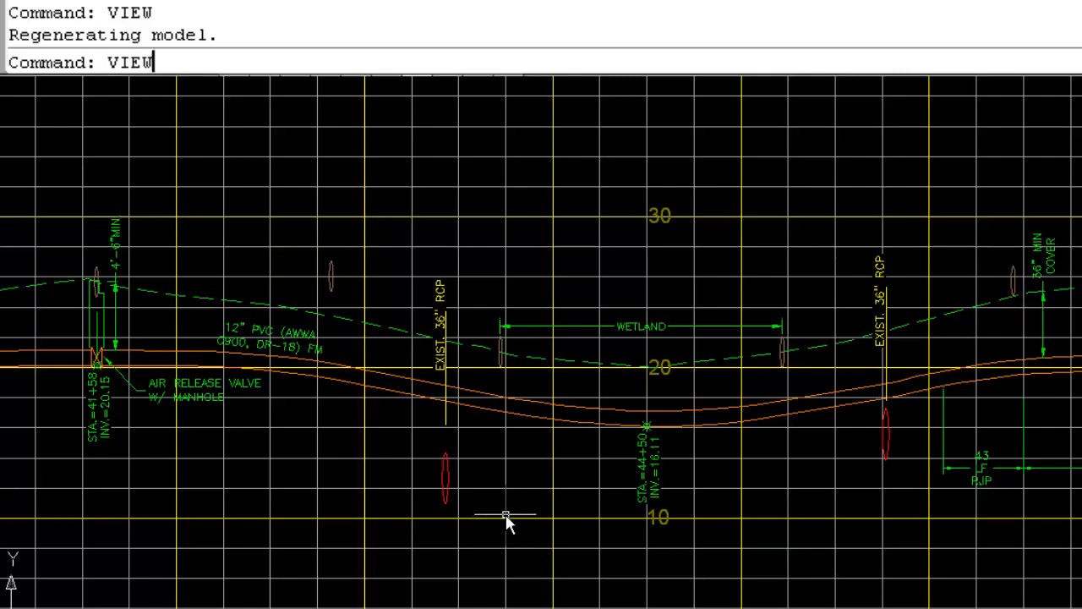
key("Return")
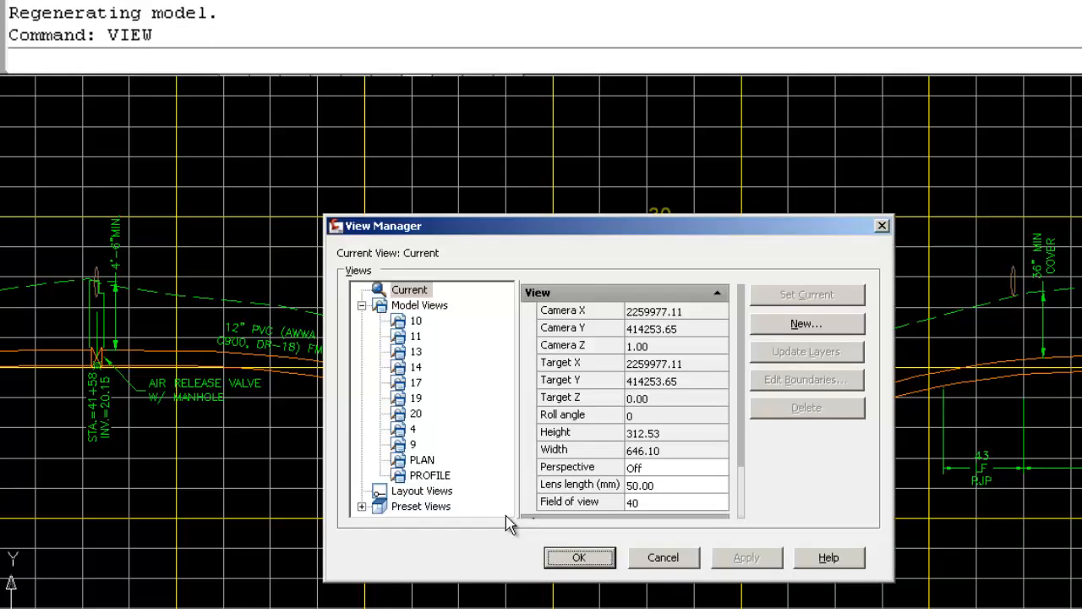
left_click(429, 475)
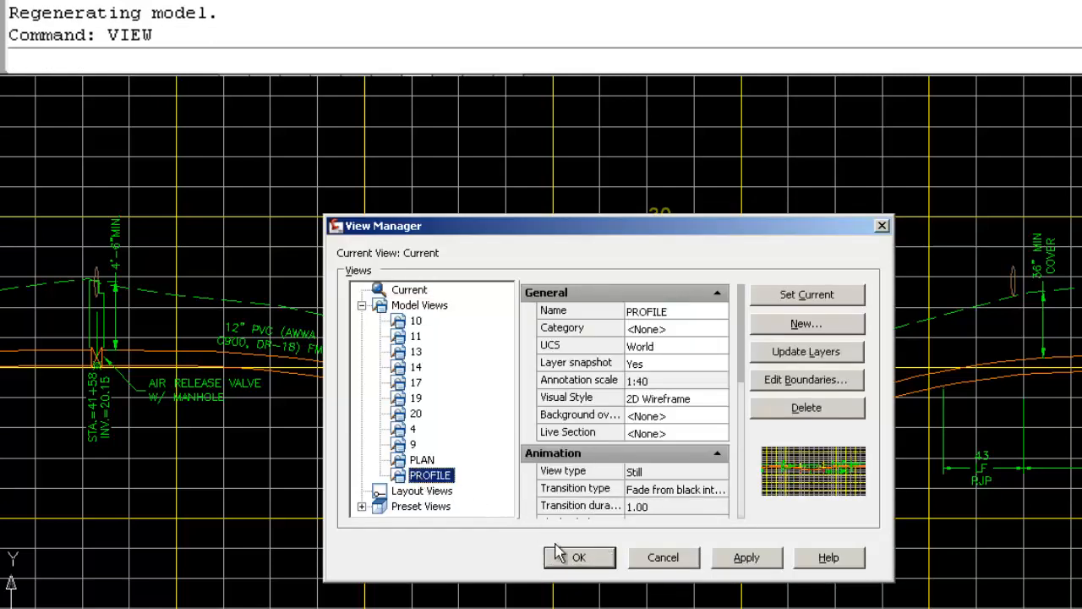
left_click(576, 563)
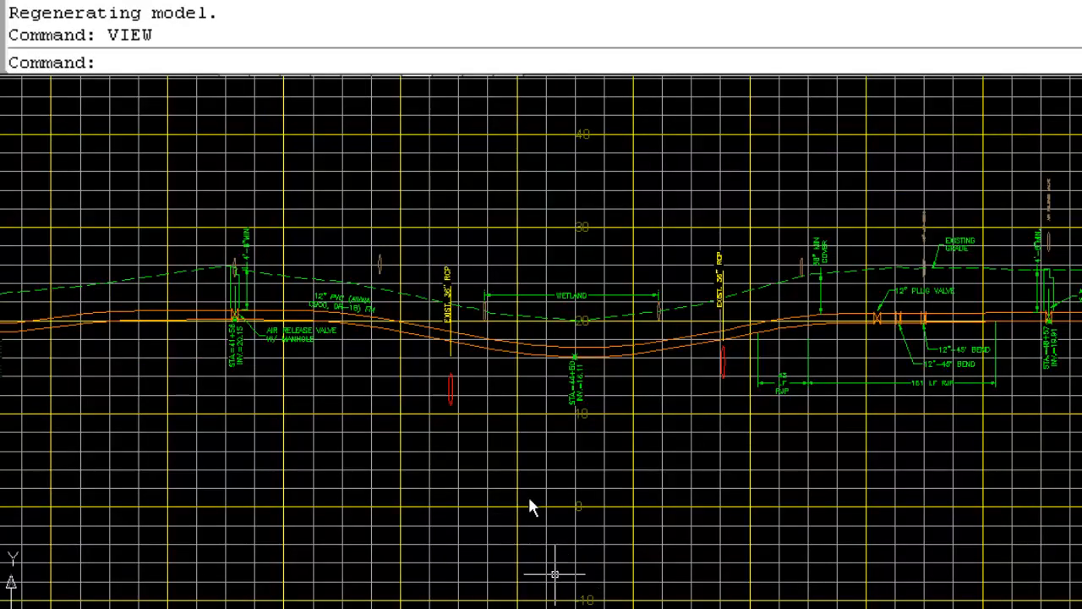
Step: Switch the display to the saved PLAN model view
key("Return")
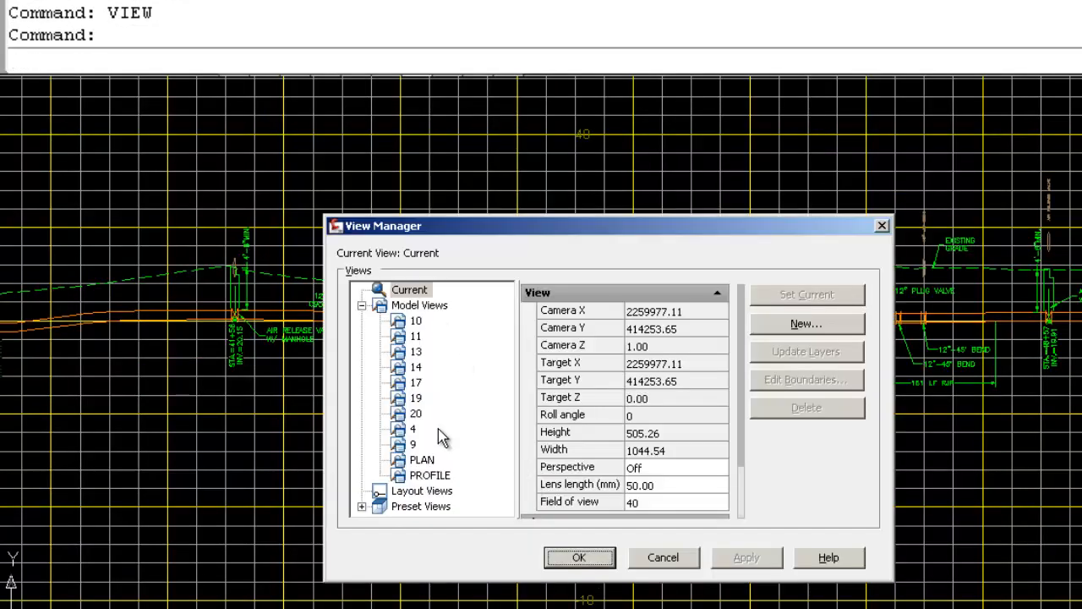
left_click(416, 463)
left_click(576, 560)
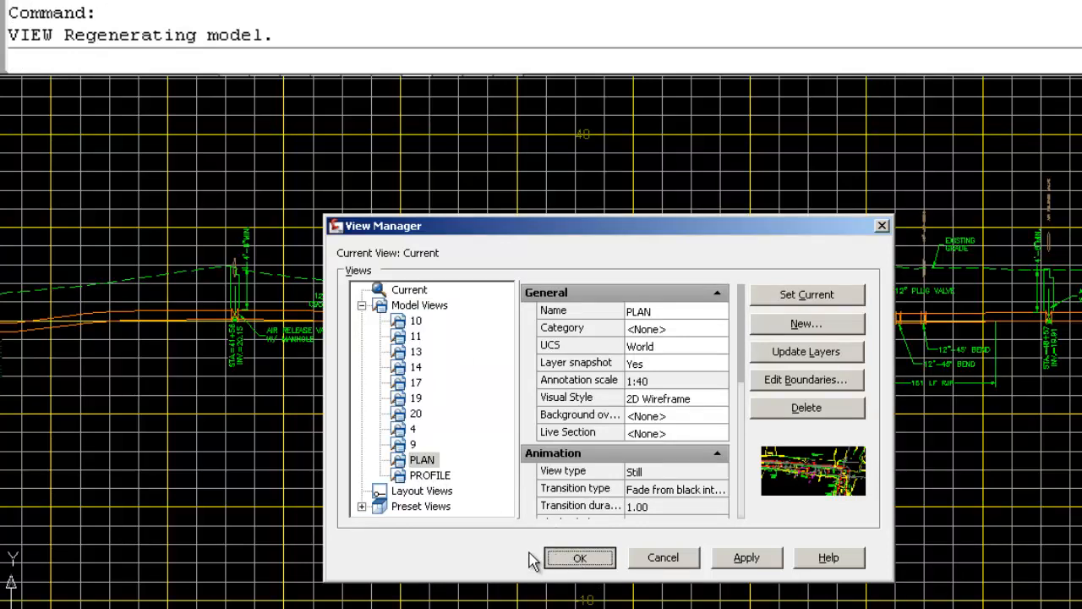
Step: Examine the 12" force main, the wetland boundary and the pits in plan between stations 43+00 and 46+00
scroll(367, 359, "up", 8)
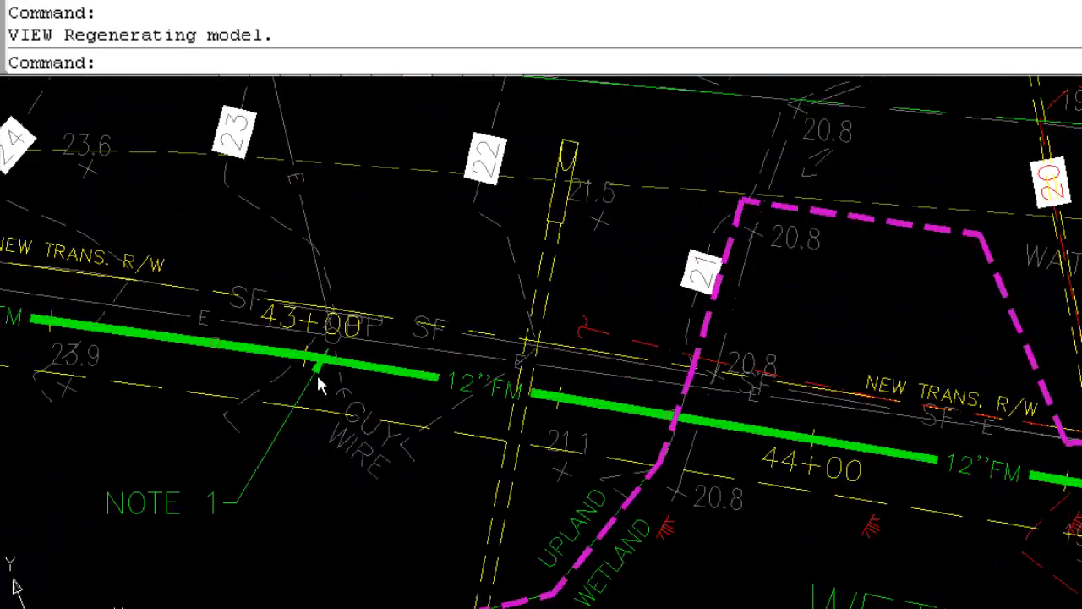
scroll(310, 447, "down", 6)
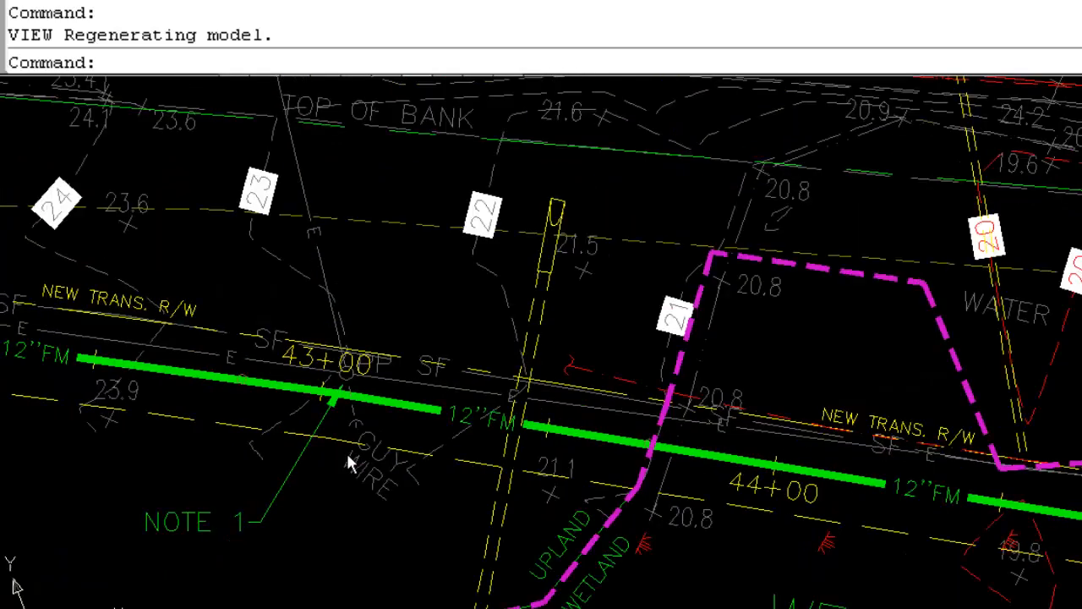
middle_click_drag(645, 512, 246, 446)
scroll(854, 482, "up", 3)
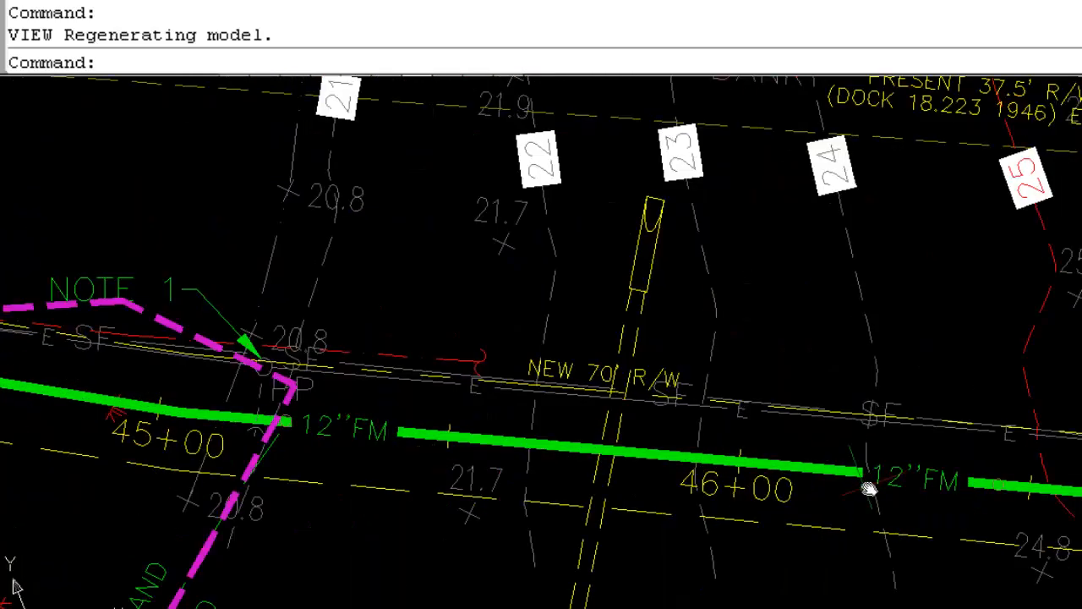
scroll(874, 538, "down", 3)
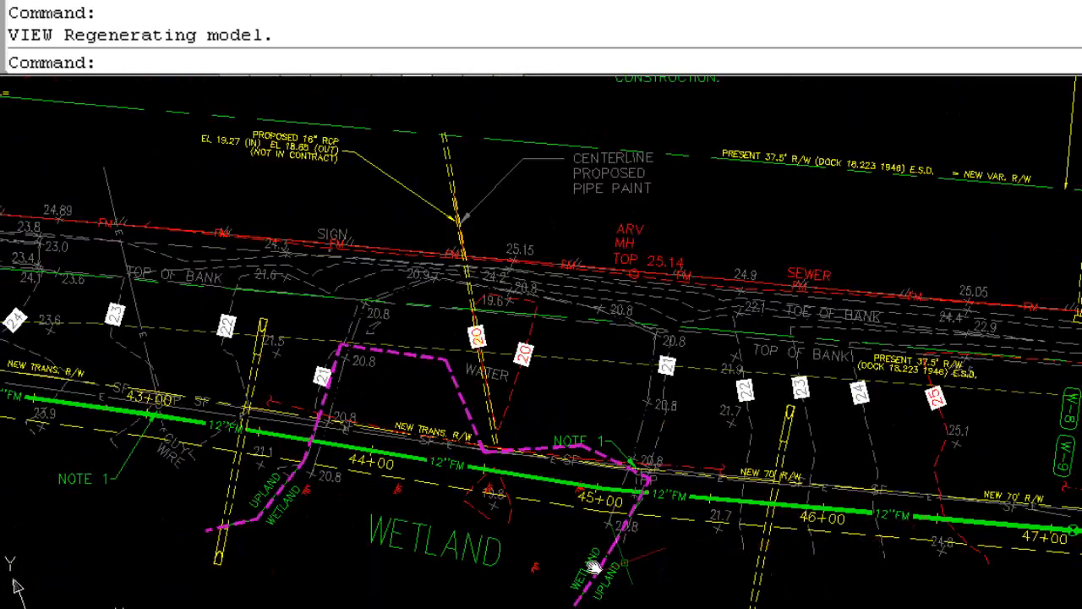
middle_click_drag(592, 566, 633, 478)
scroll(561, 472, "up", 2)
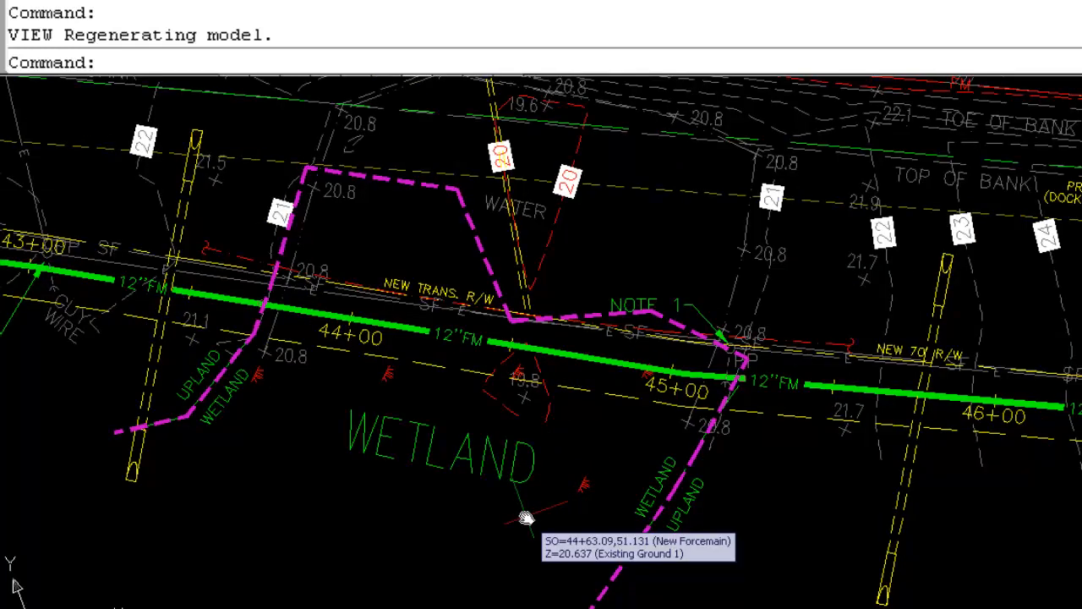
scroll(522, 516, "down", 1)
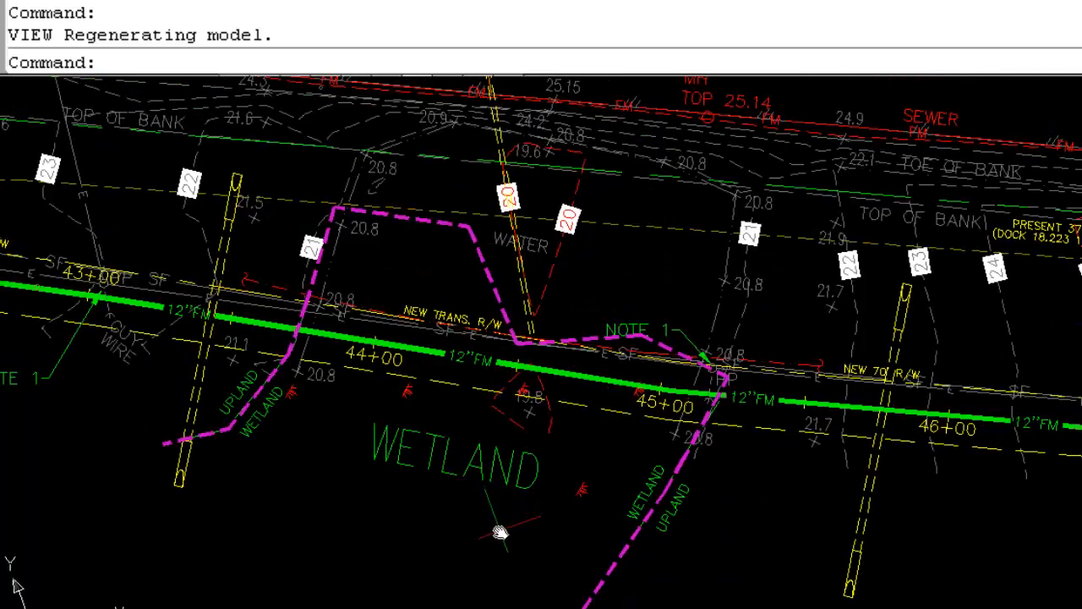
middle_click_drag(448, 549, 495, 549)
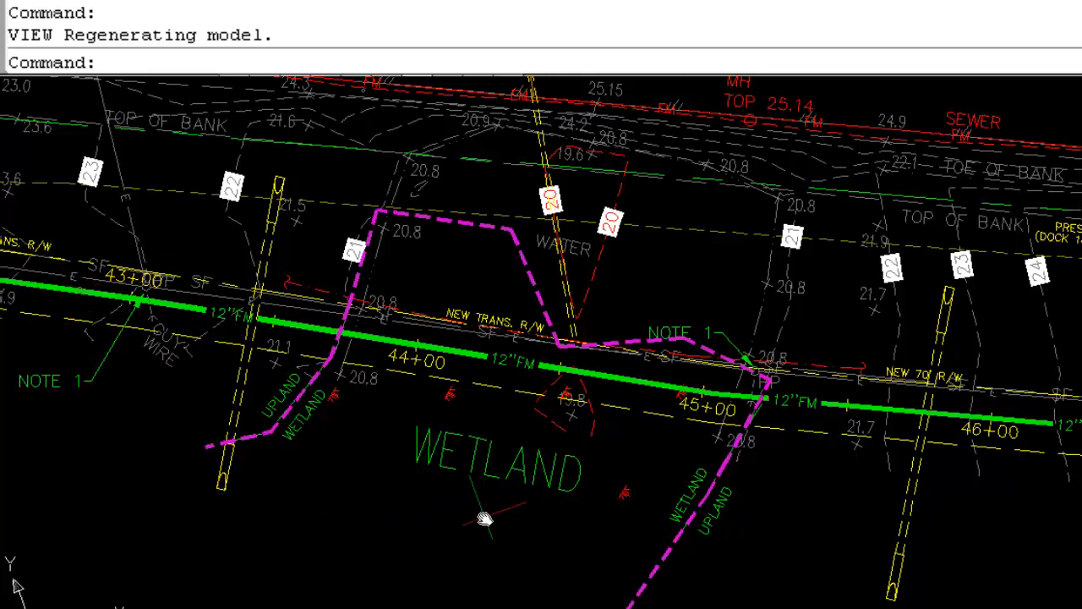
mouse_move(484, 520)
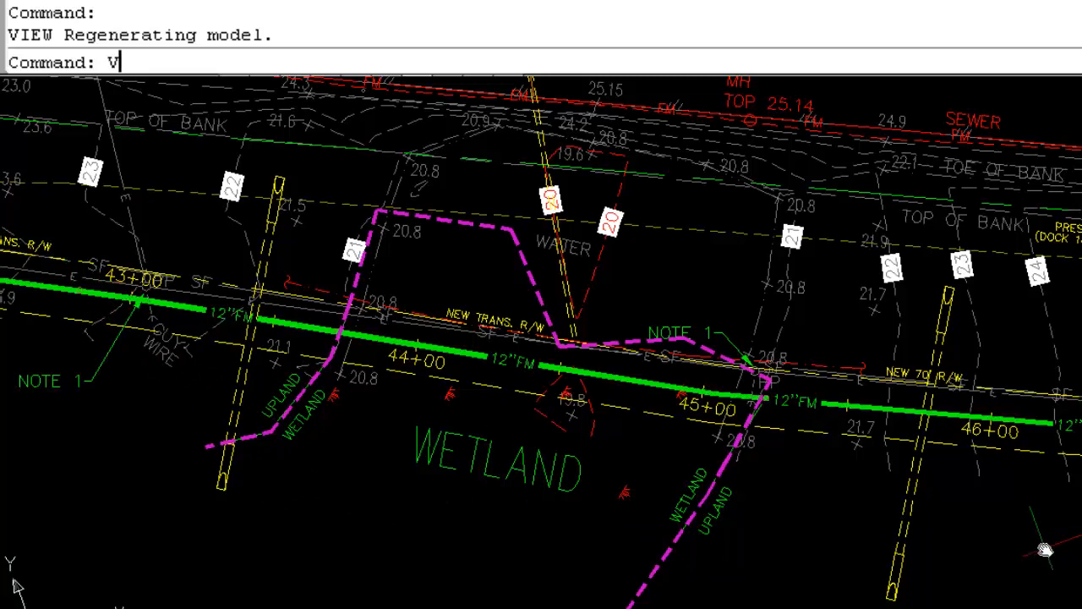
Step: Return from plan to the saved PROFILE model view, framed on the wetland crossing
type("IEW")
key("Return")
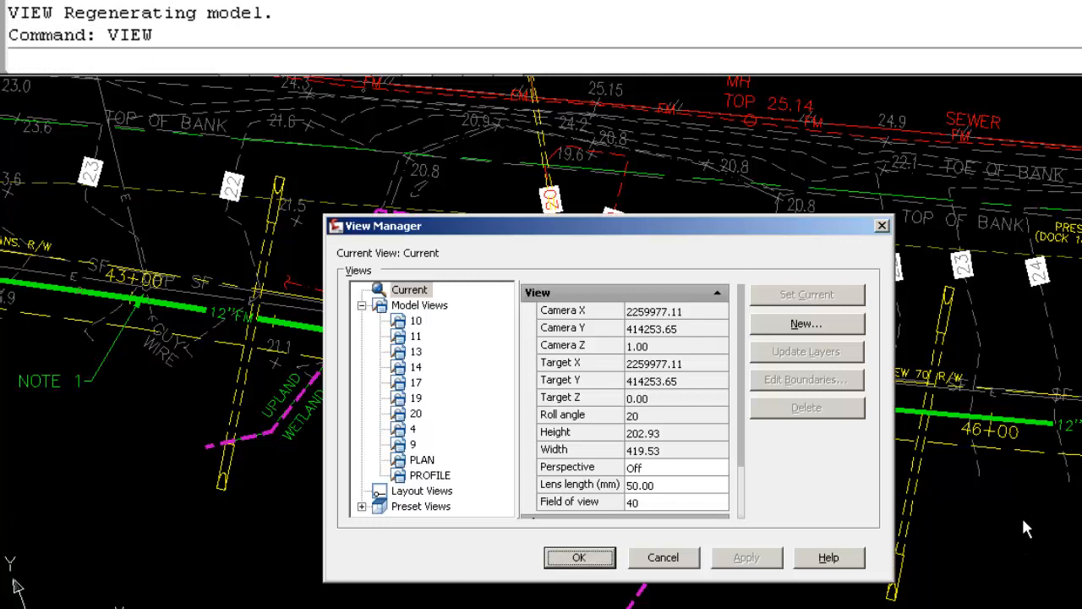
left_click(432, 475)
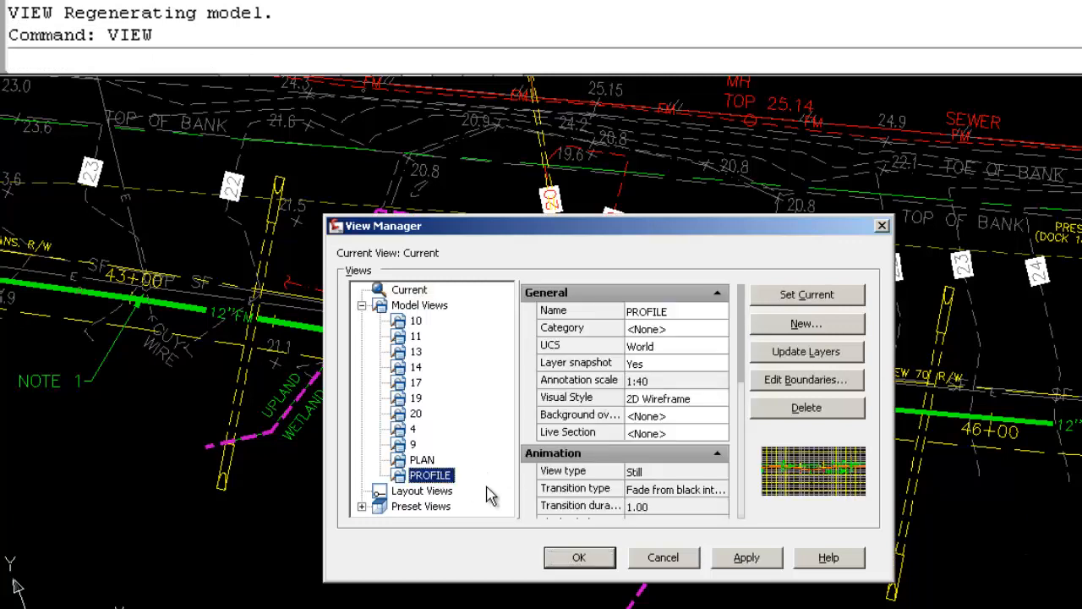
left_click(578, 558)
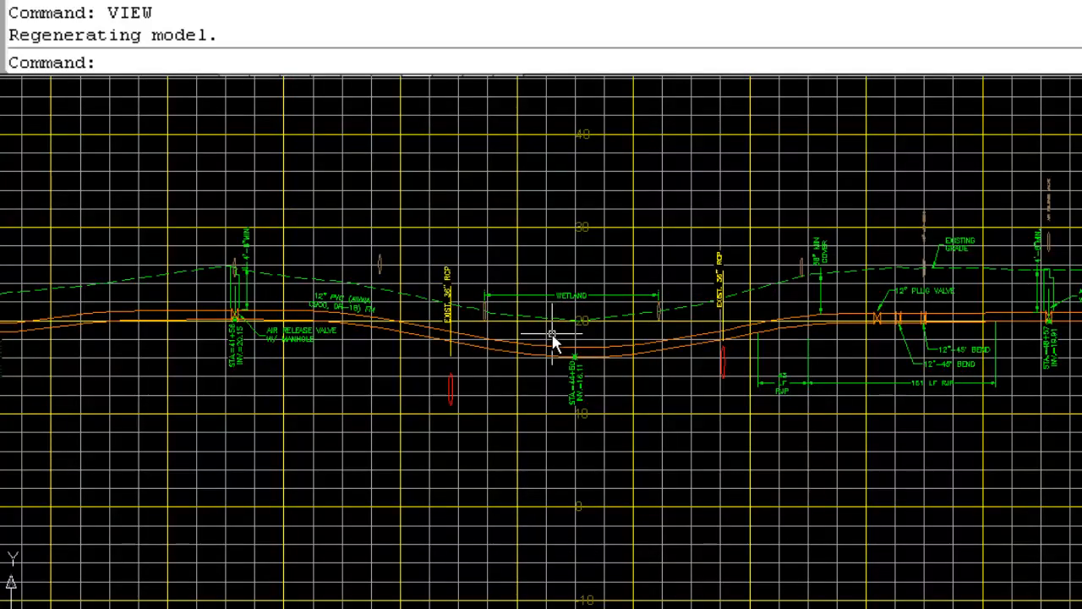
scroll(550, 341, "up", 1)
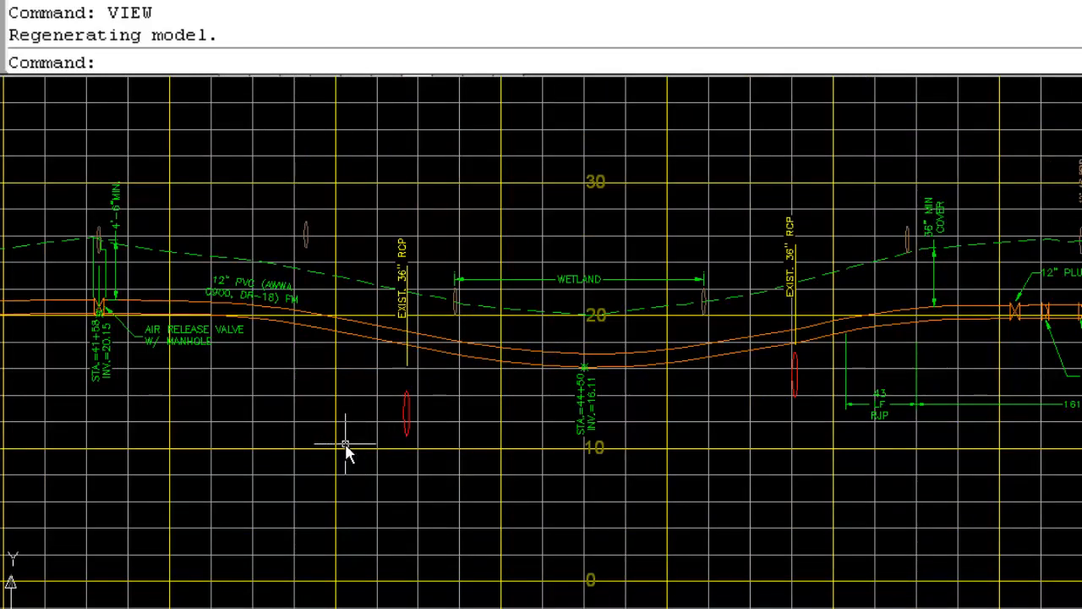
Step: Try to run the MCSHDD command
mouse_move(345, 443)
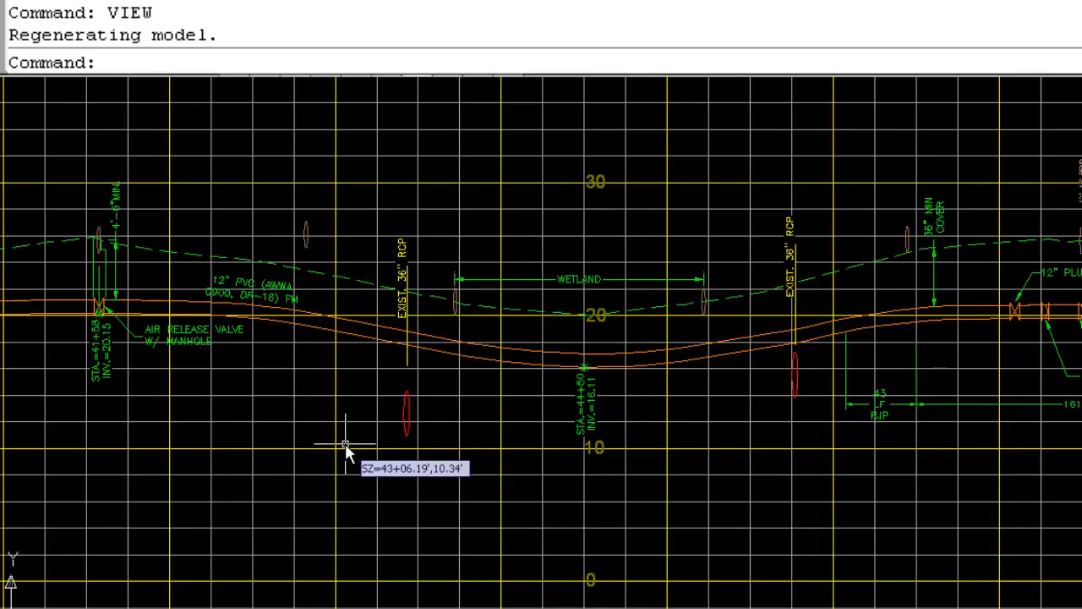
type("MCS")
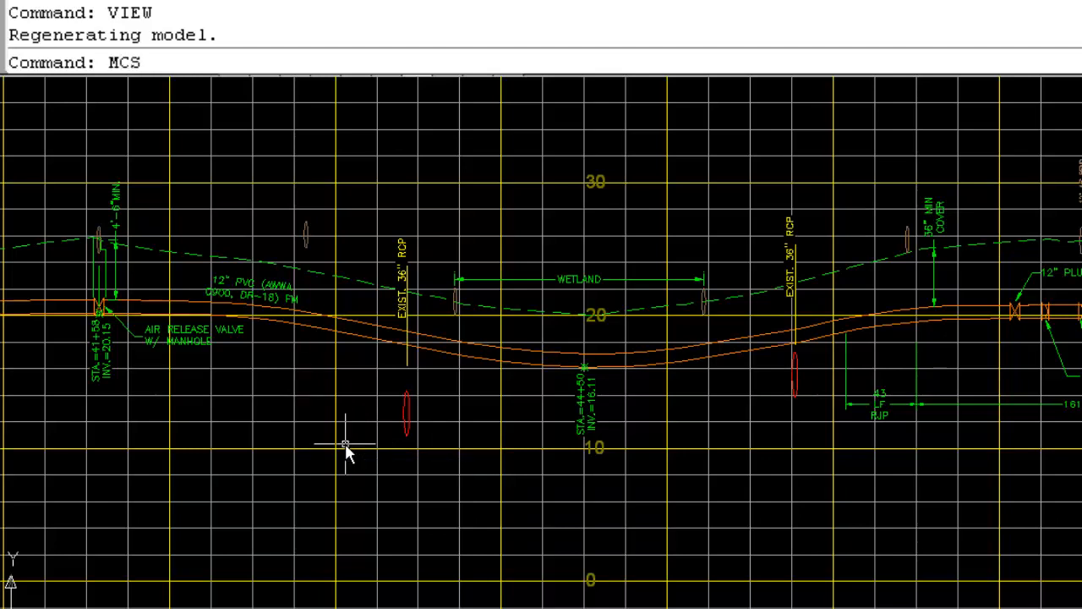
type("HDD")
key("Return")
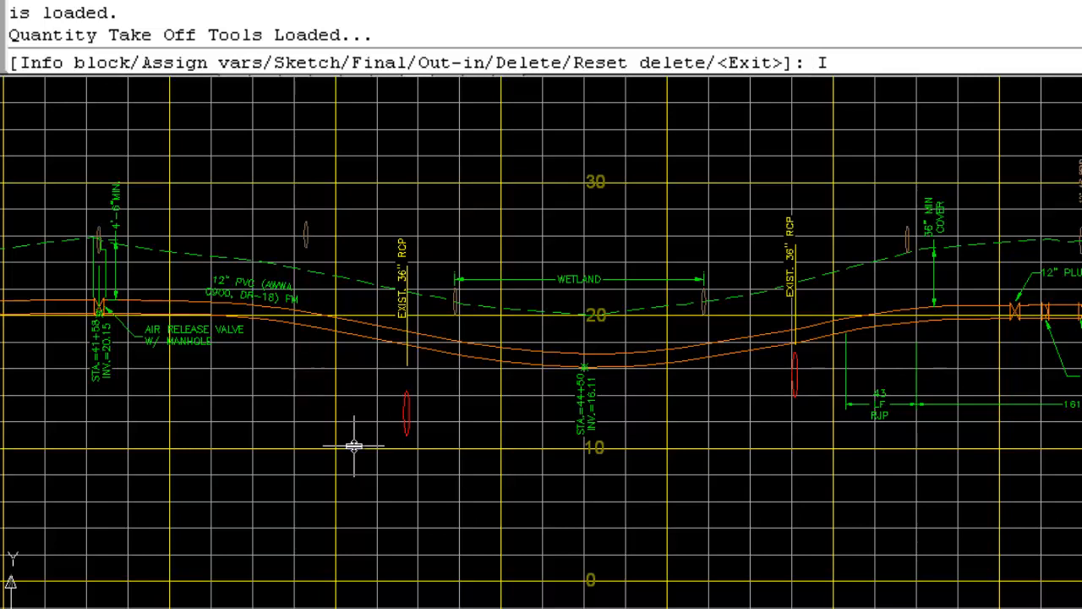
Step: Insert the 265hddinfo info block on the profile grid above the wetland dimension and exit the HDD routine
key("Return")
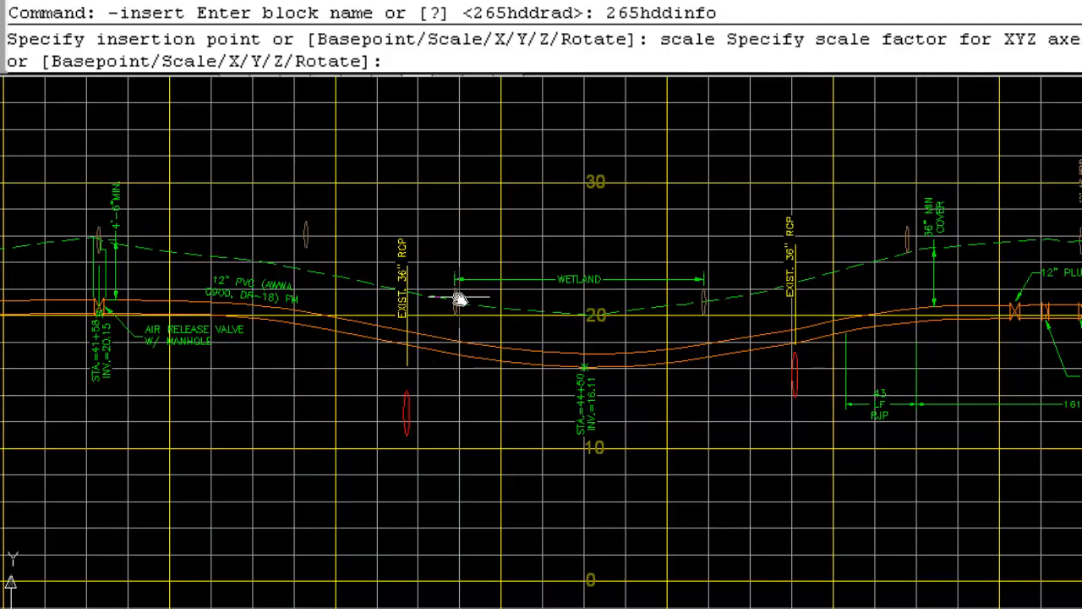
middle_click_drag(459, 296, 433, 461)
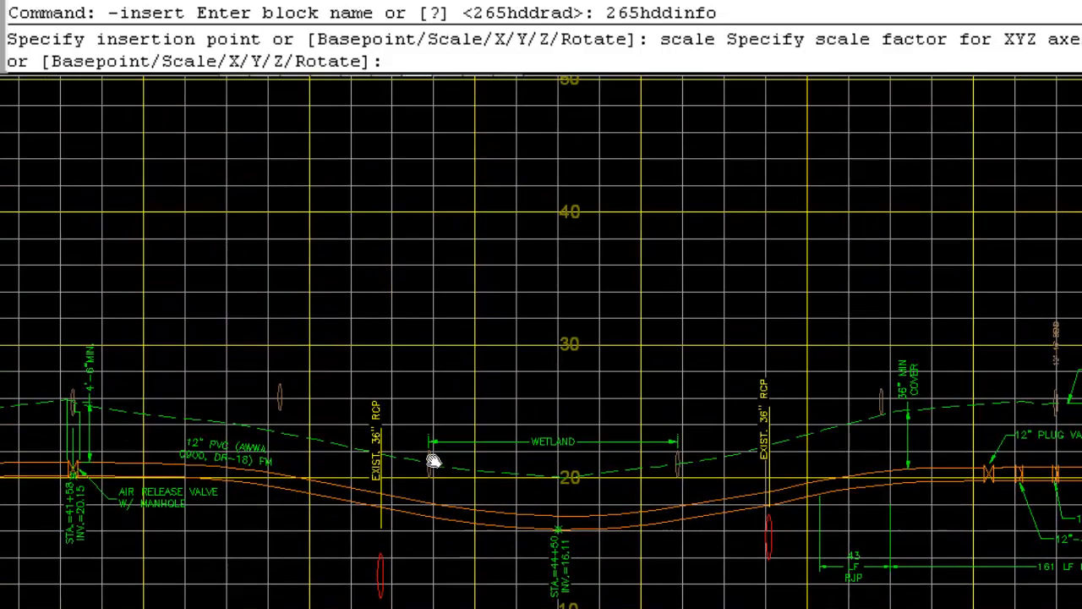
left_click(546, 283)
key("Return")
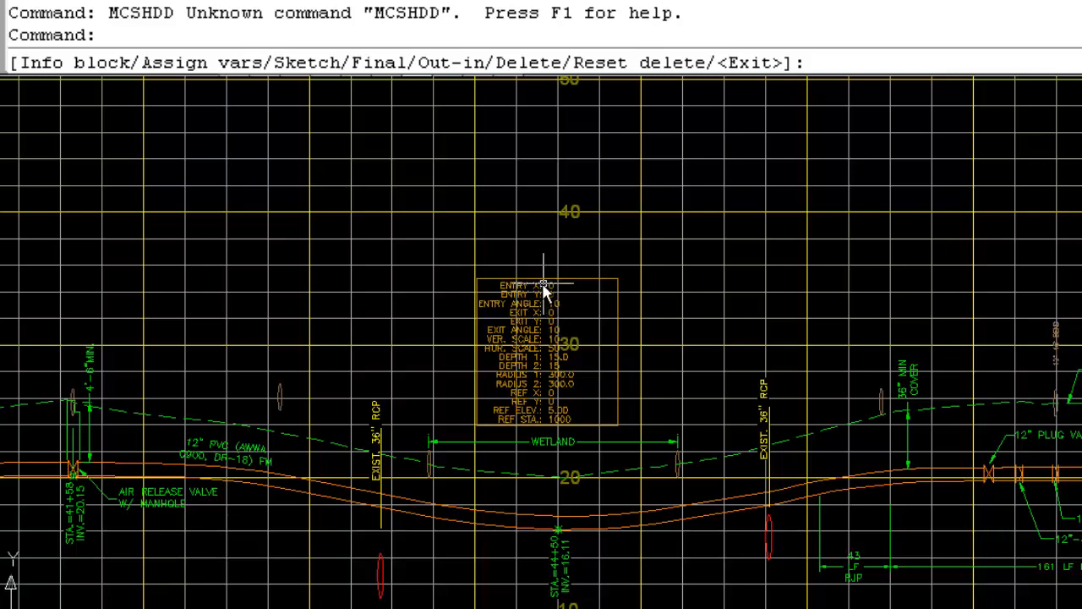
key("Return")
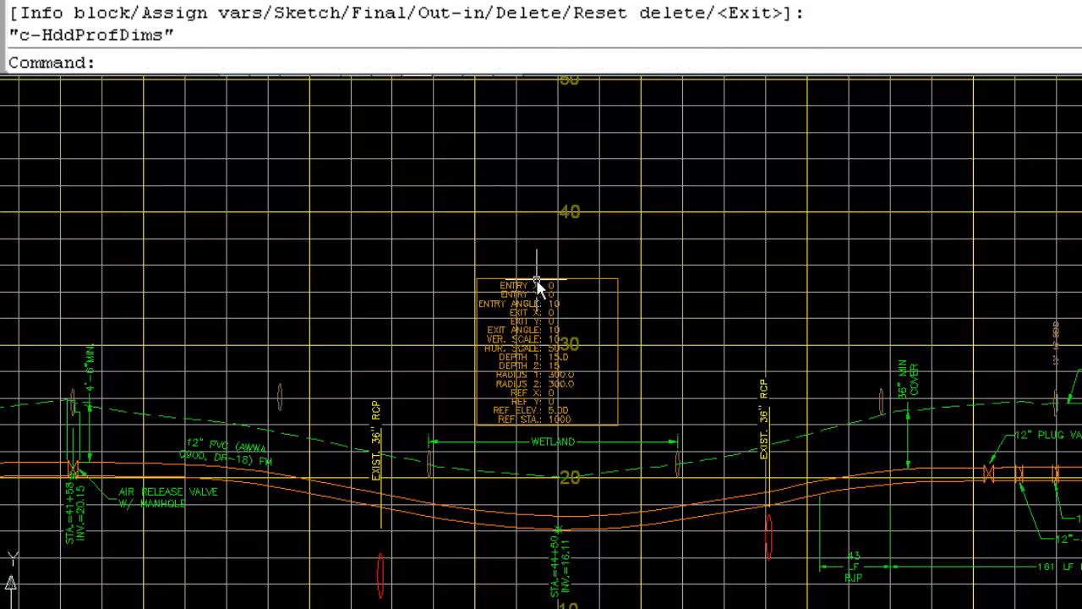
Step: Move the HDD info block up and left from the wetland to the open grid above the first existing 36" RCP
left_click(535, 279)
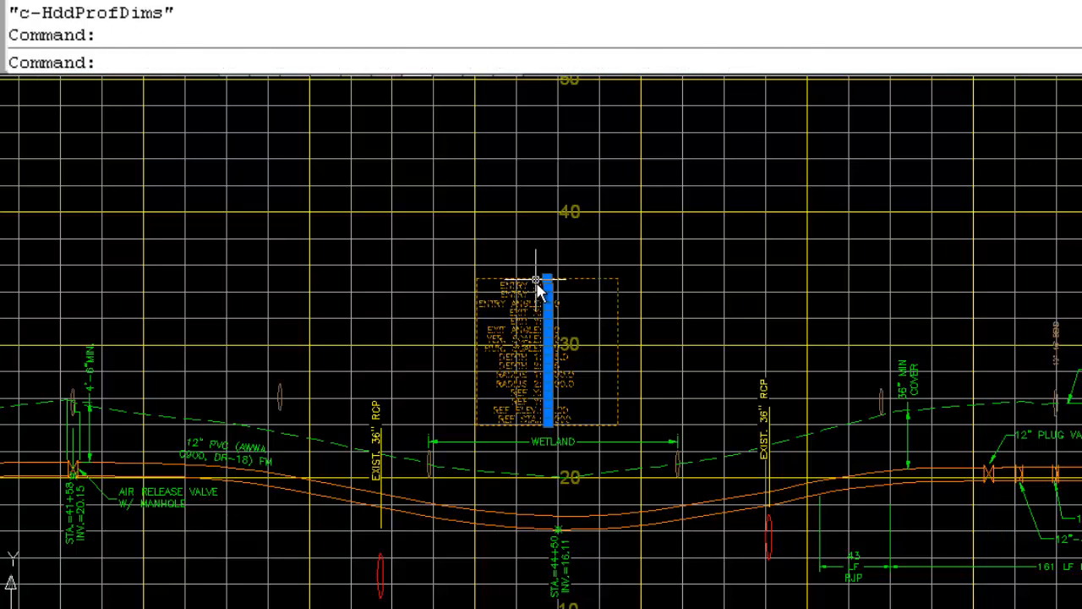
type("m")
key("Return")
left_click(566, 357)
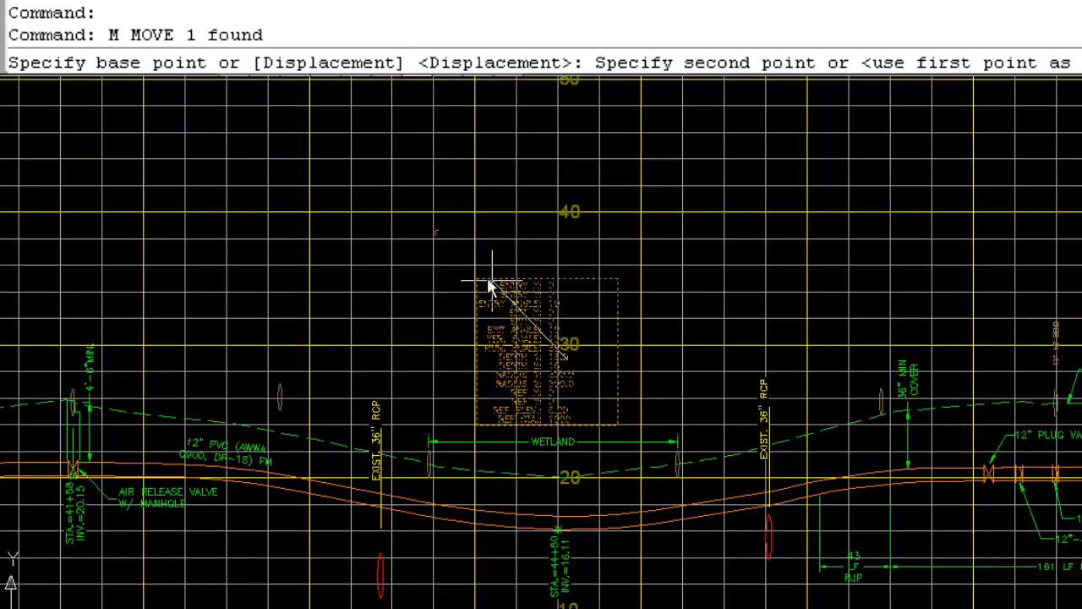
left_click(405, 242)
Step: Nudge the HDD info block slightly down and to the right within the open grid area
left_click(416, 303)
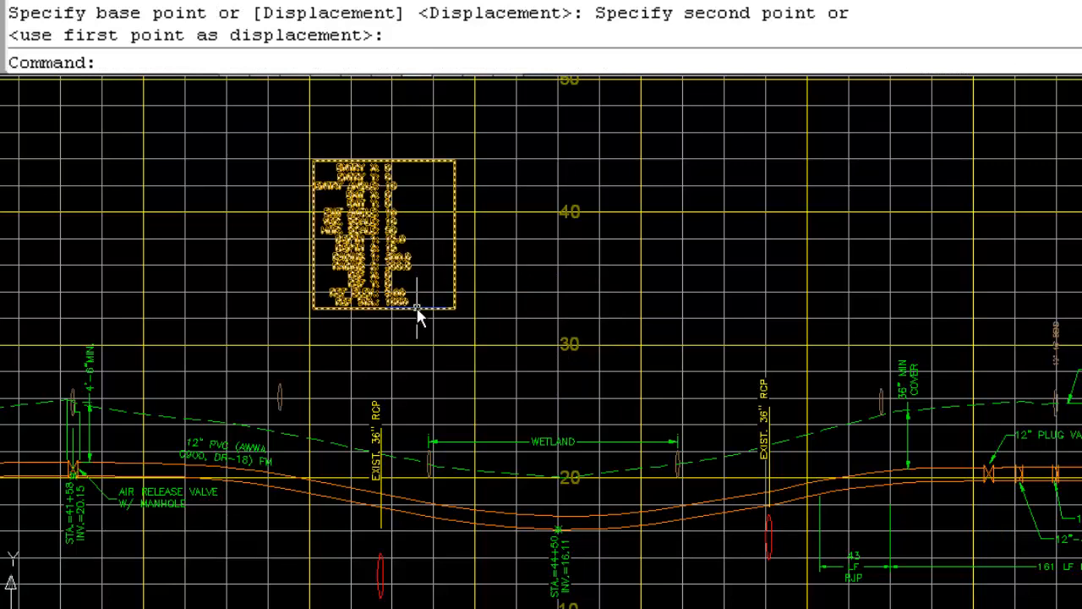
type("m")
key("Return")
left_click(416, 306)
left_click(426, 312)
key("Escape")
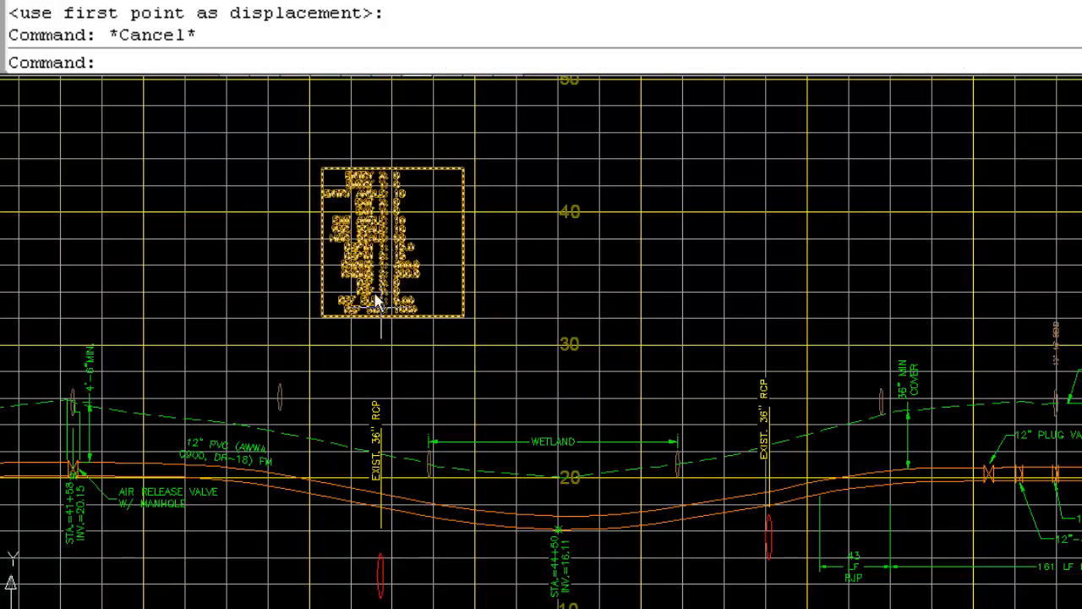
Step: Review both pages of the HDD info block's attributes with DDATTE and close them without editing any value
scroll(374, 302, "up", 4)
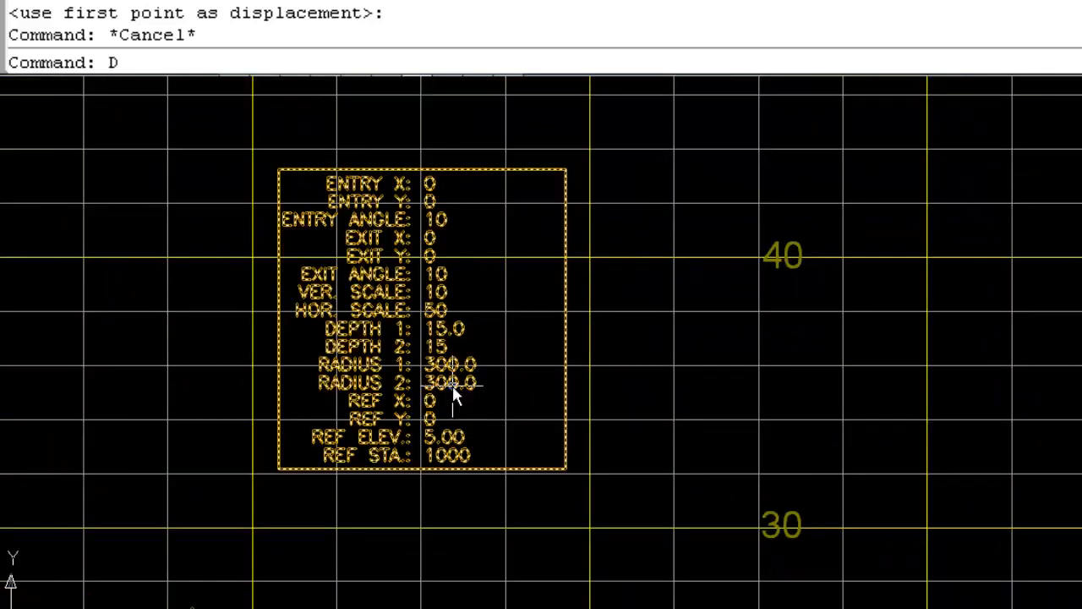
type("DDATTE")
key("Return")
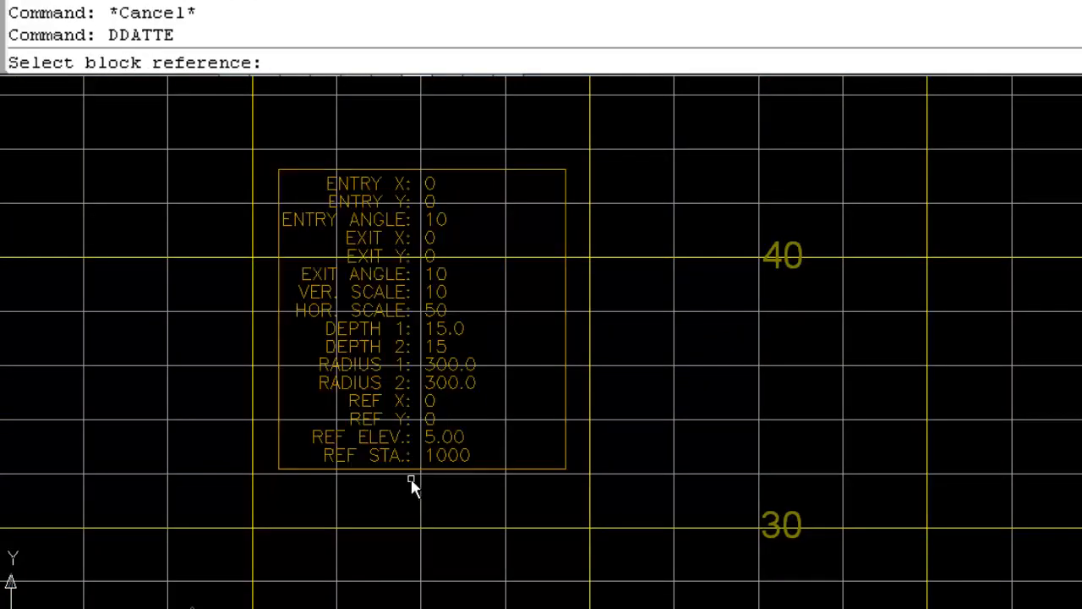
left_click(392, 471)
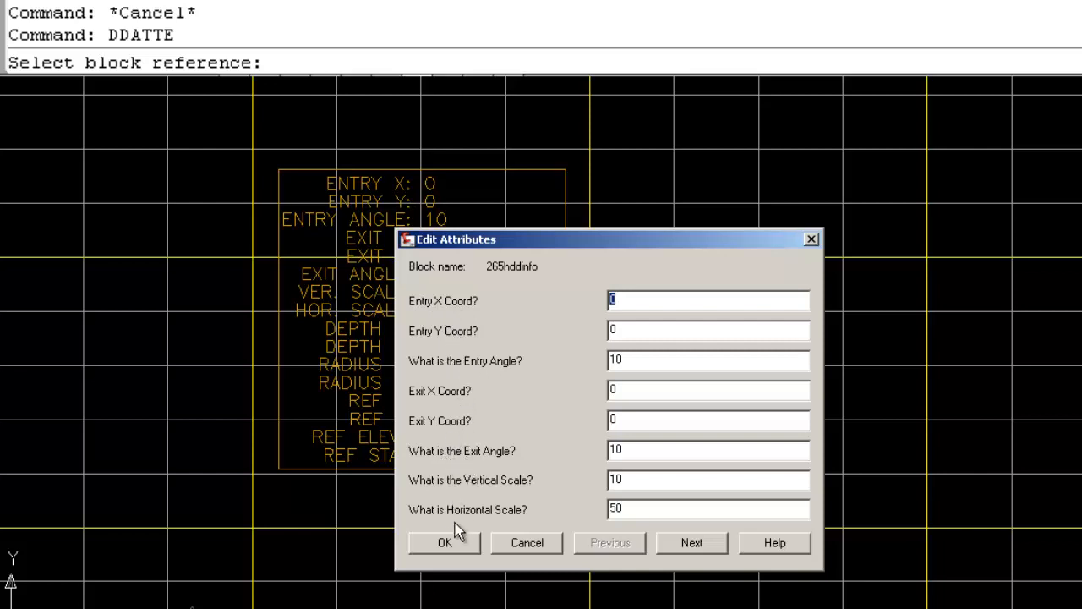
left_click(695, 545)
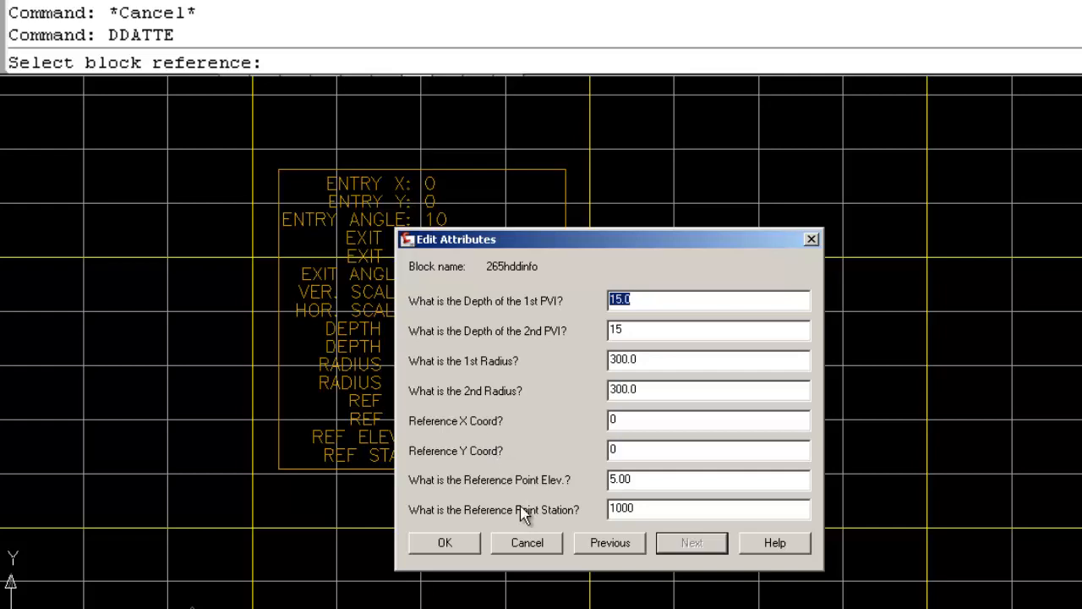
left_click(445, 542)
scroll(562, 346, "down", 3)
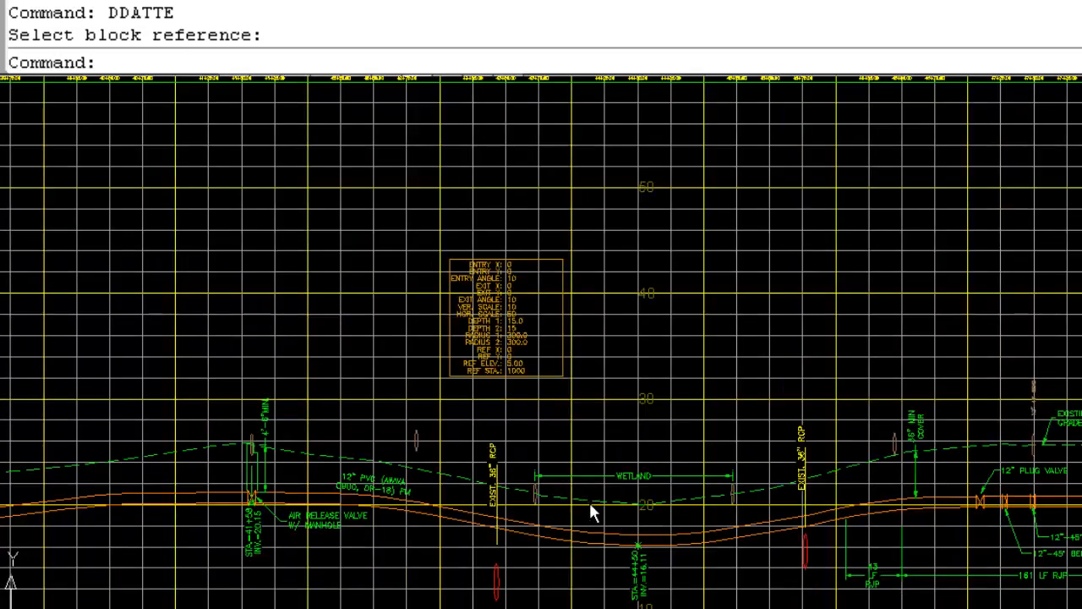
Step: Start MCSHDD's Assign vars, pick the entry point on existing grade between the air release valve and first 36" RCP, and set the entry angle to 9
middle_click_drag(589, 510, 574, 483)
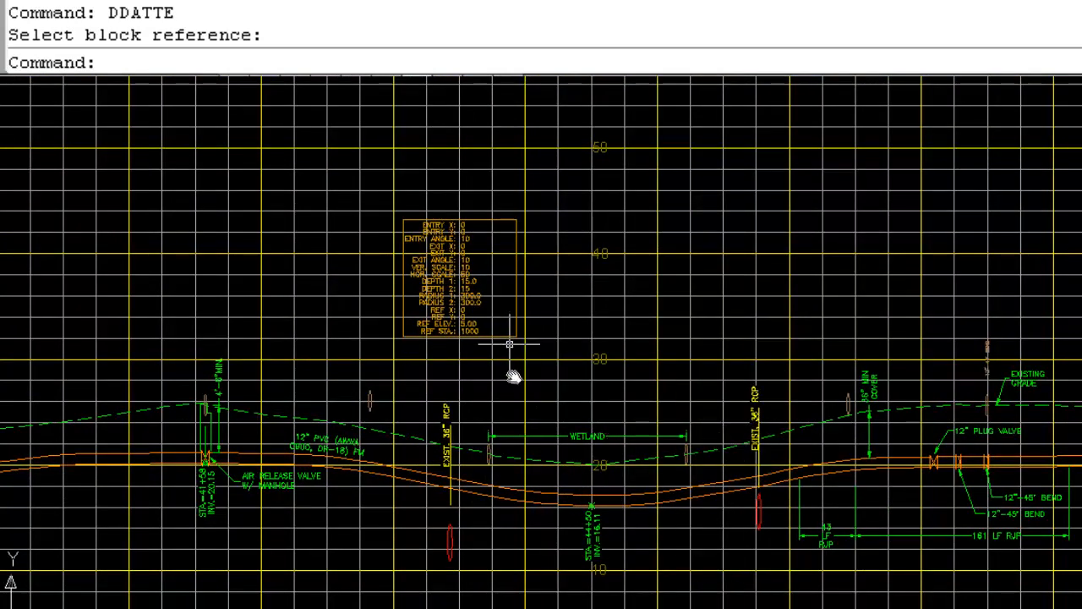
type("MCSHDD")
key("Return")
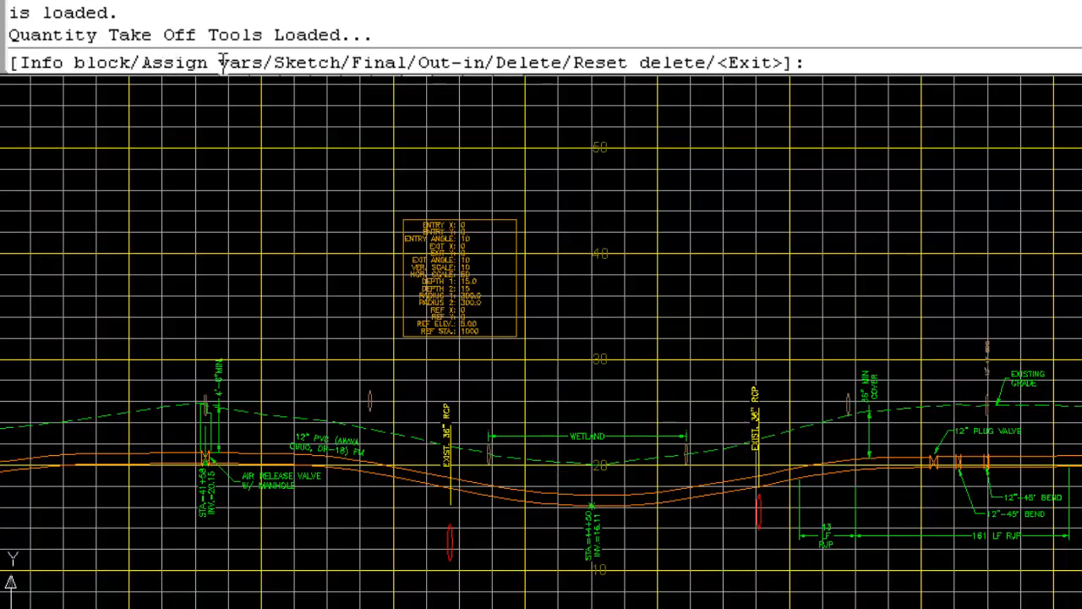
type("A")
key("Return")
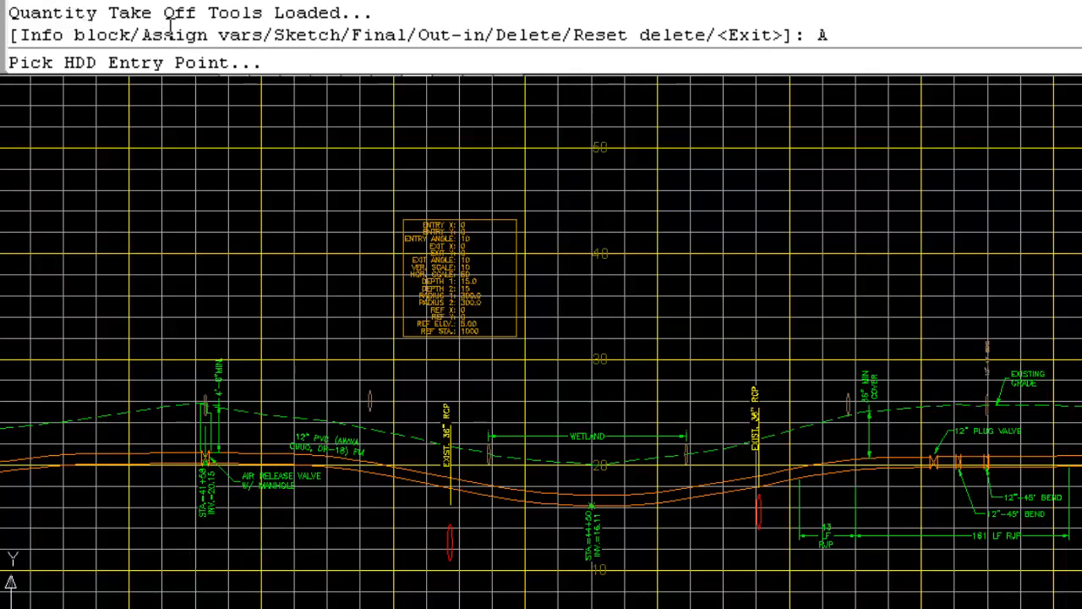
scroll(362, 411, "up", 3)
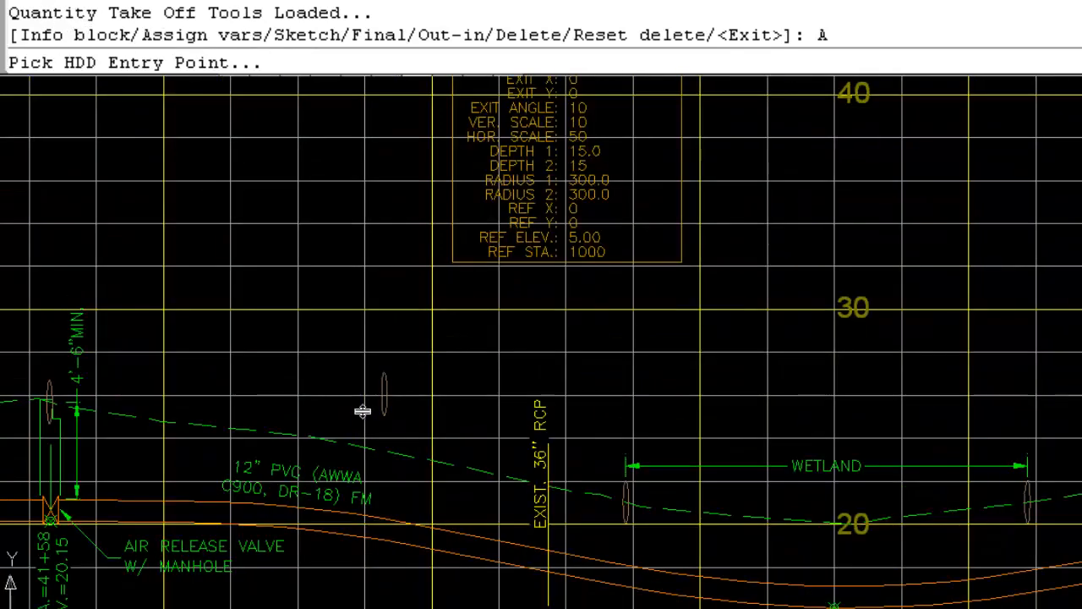
left_click(383, 451)
scroll(380, 447, "down", 2)
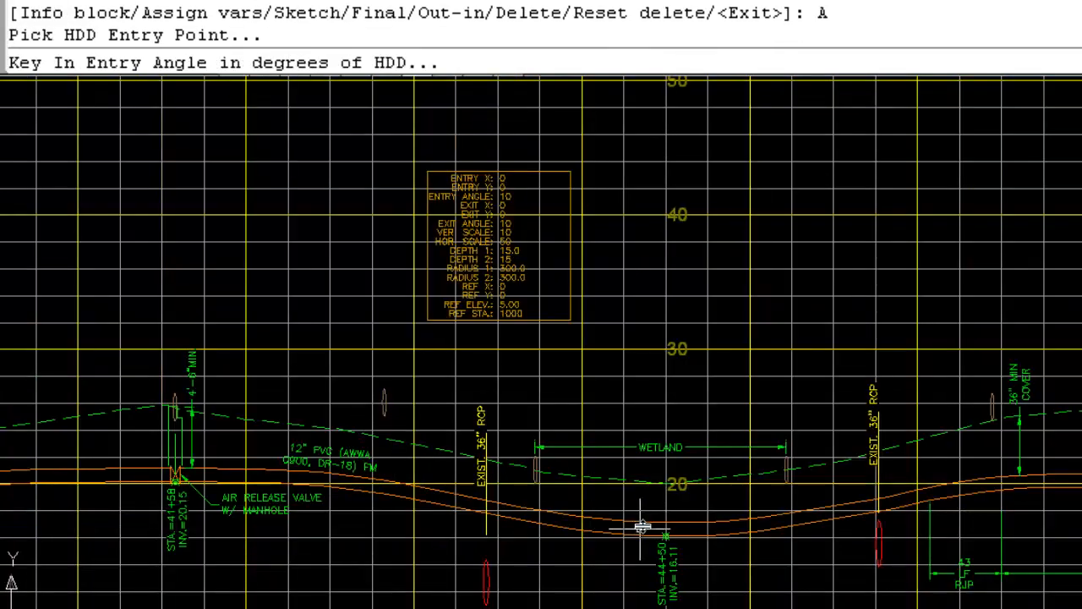
scroll(625, 508, "down", 4)
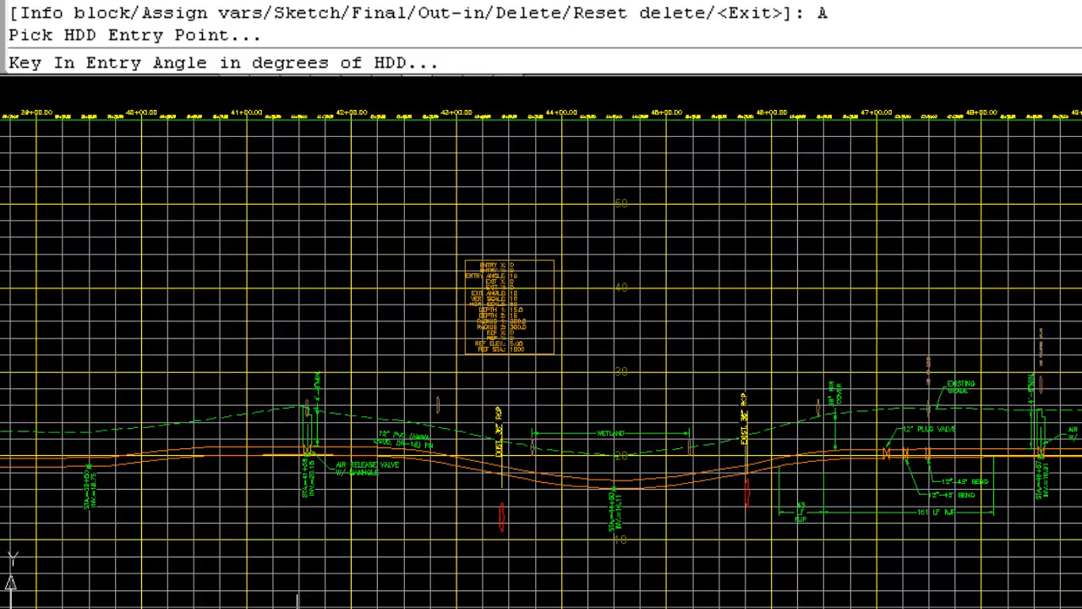
type("9")
key("Return")
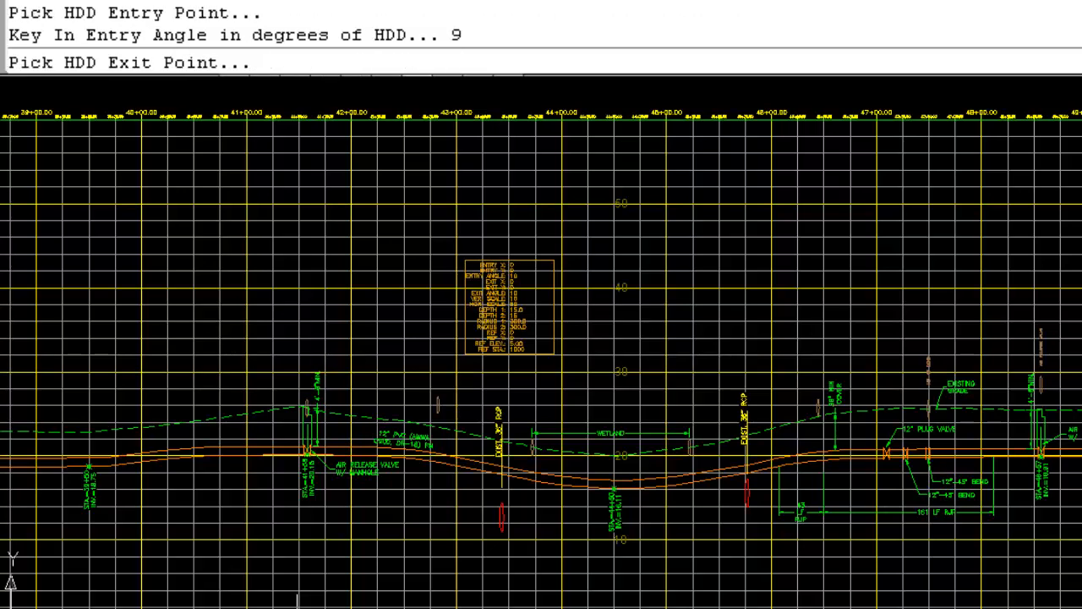
Step: Pick the HDD exit point on existing grade between the second 36" RCP and the 36" min cover dimension, with an exit angle of 9 degrees
scroll(846, 423, "up", 4)
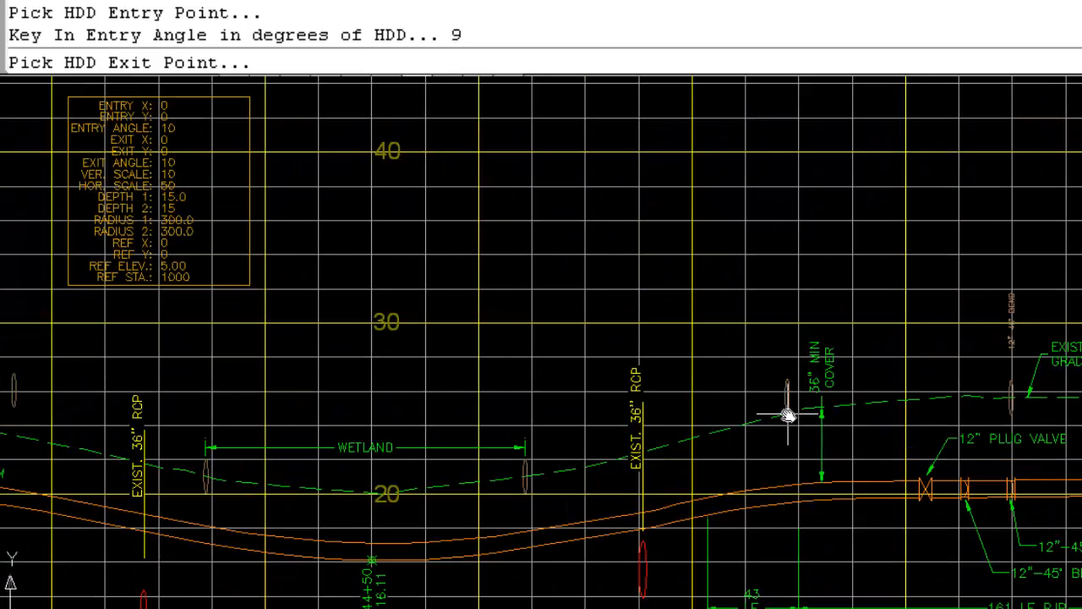
left_click(787, 416)
type("9")
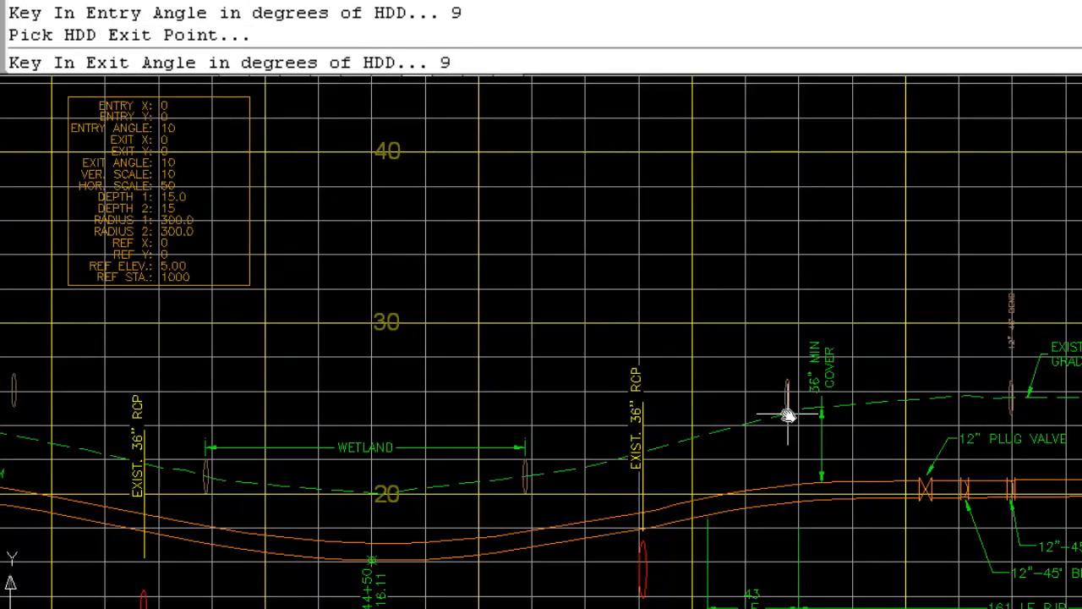
key("Return")
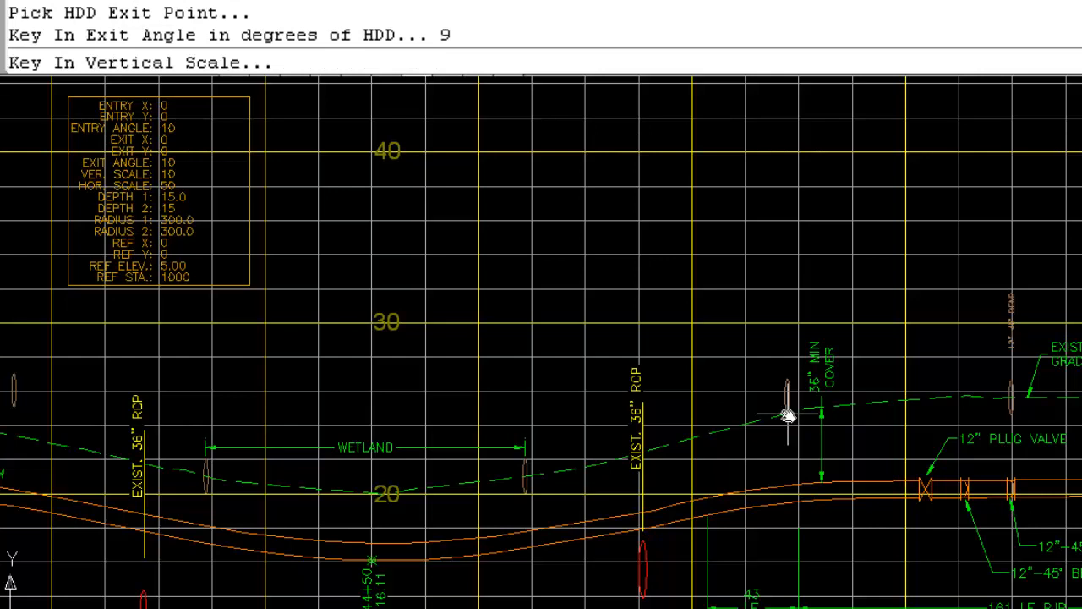
Step: Set the HDD profile's vertical scale to 5 and horizontal scale to 40
type("5")
key("Return")
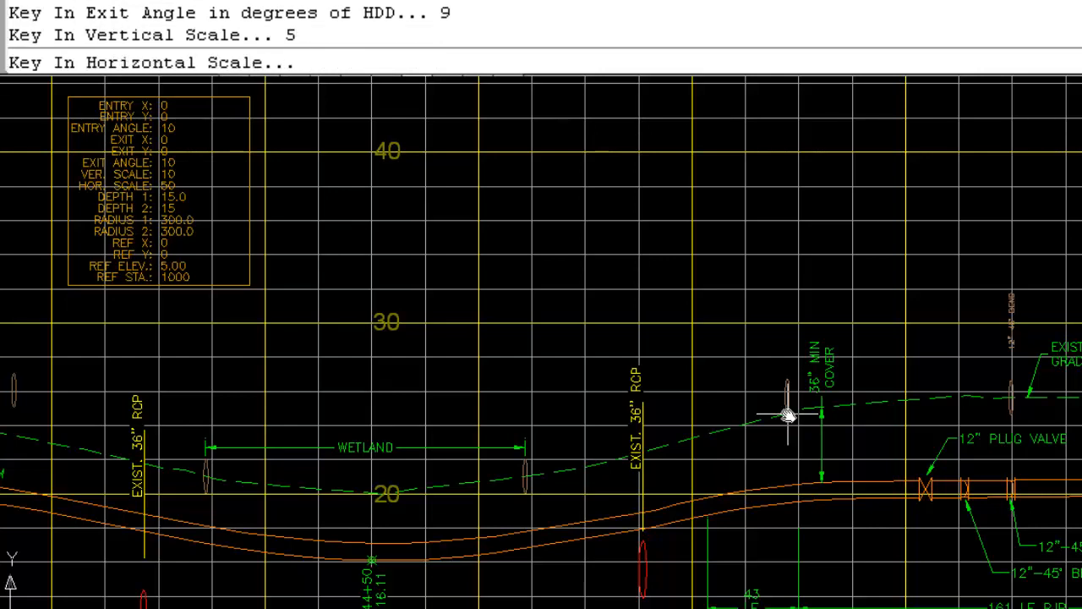
type("40")
key("Return")
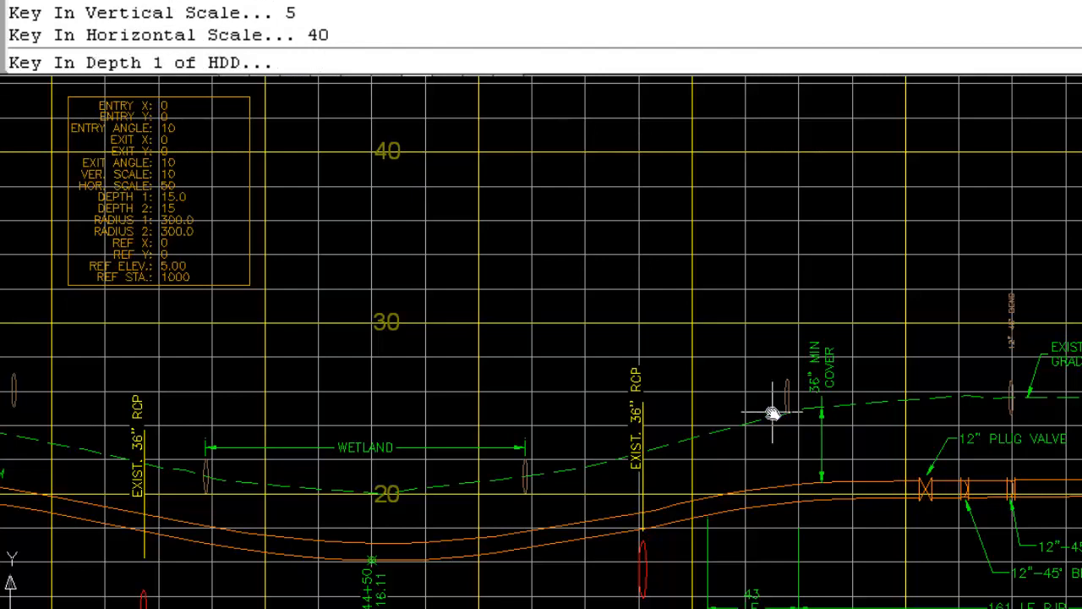
Step: Set both Depth 1 and Depth 2 of the HDD to 16
scroll(703, 414, "down", 2)
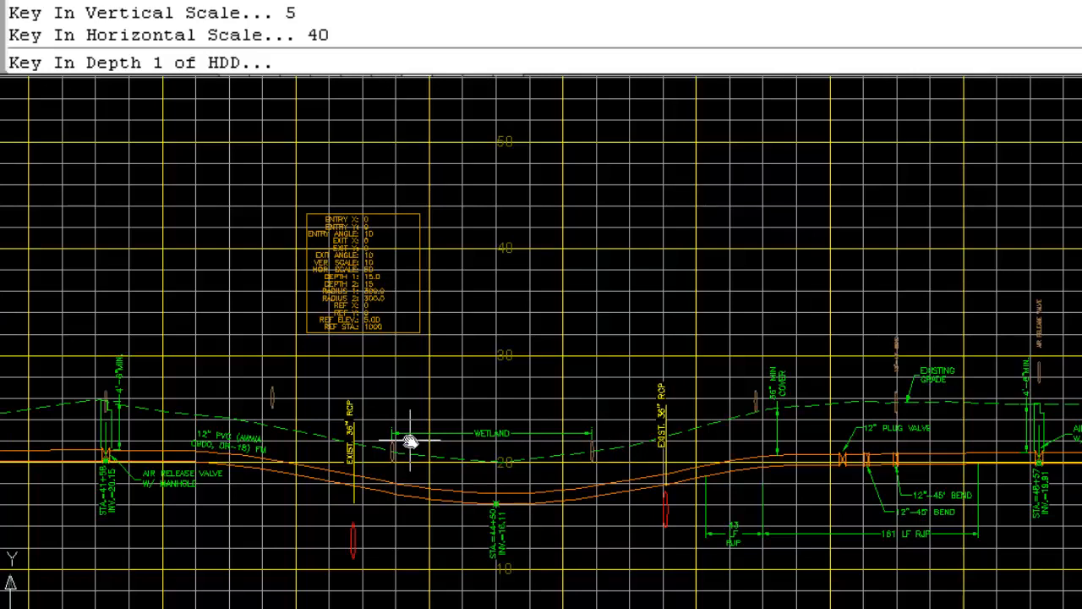
type("16")
key("Return")
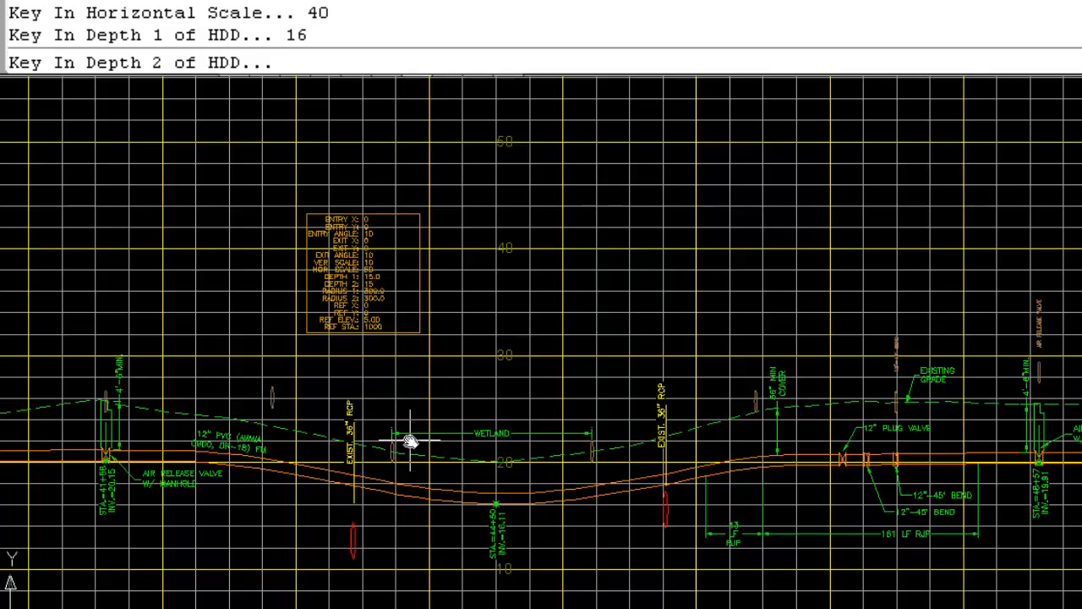
type("16")
key("Return")
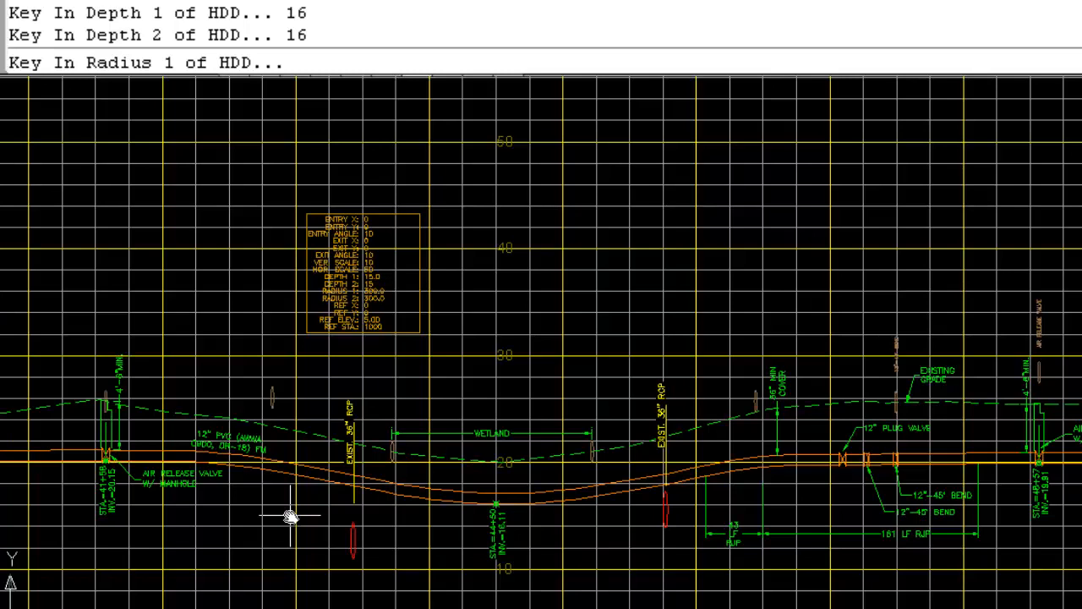
Step: Set both Radius 1 and Radius 2 of the HDD to 500
type("500")
key("Return")
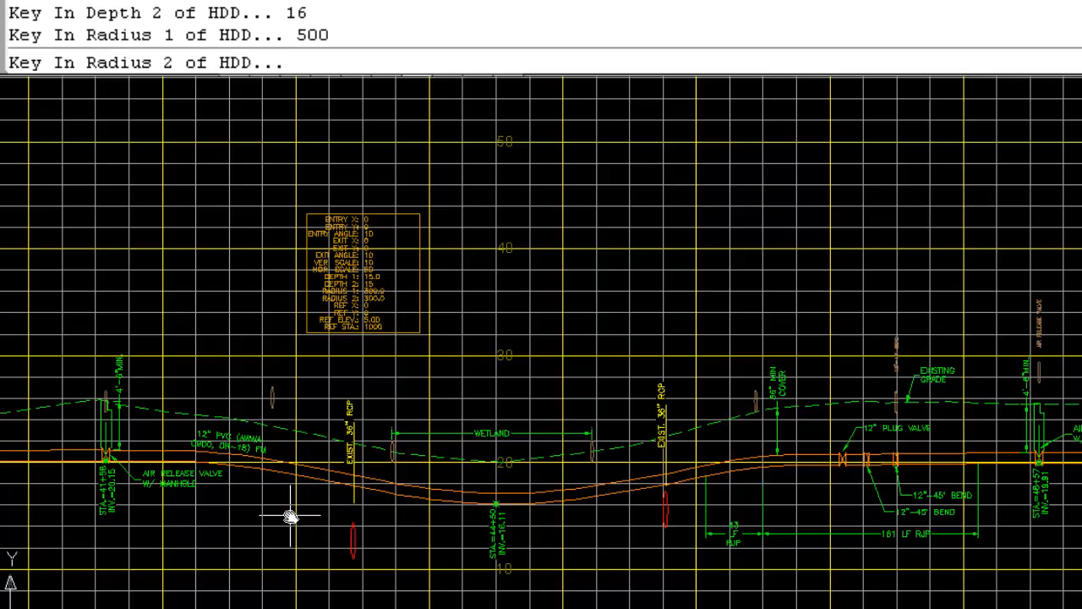
type("500")
key("Return")
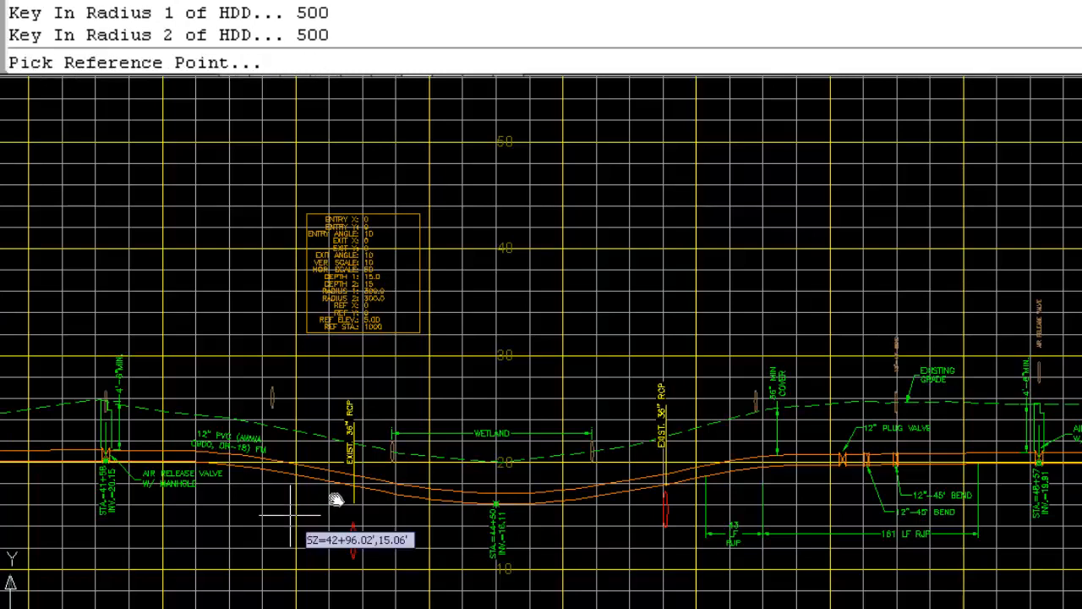
Step: Set the reference point at the grid intersection of station 44+00 and elevation -30, entering reference elevation -30 and station 4400
scroll(354, 495, "down", 2)
mouse_move(369, 367)
middle_mouse_down()
mouse_move(352, 302)
mouse_move(349, 116)
middle_mouse_up()
scroll(375, 558, "up", 6)
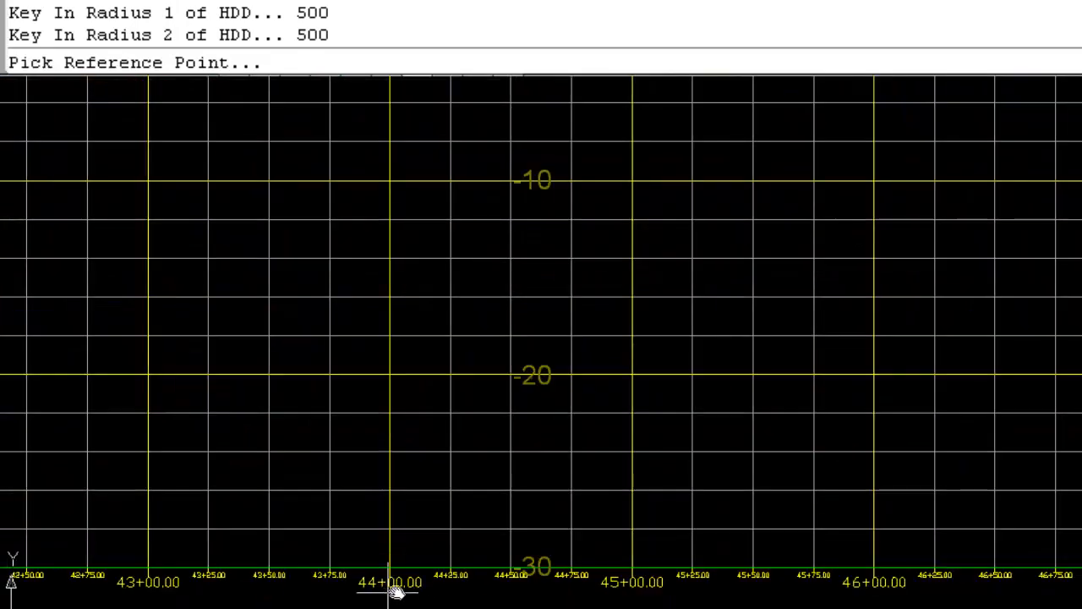
scroll(397, 588, "up", 2)
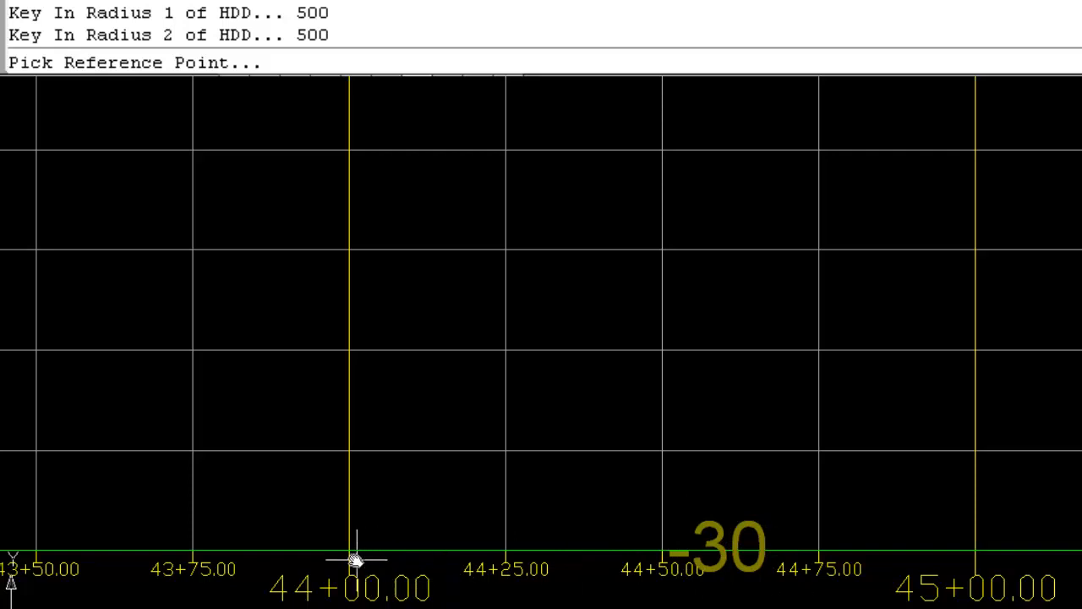
type("INT")
key("Return")
left_click(352, 557)
type("-30")
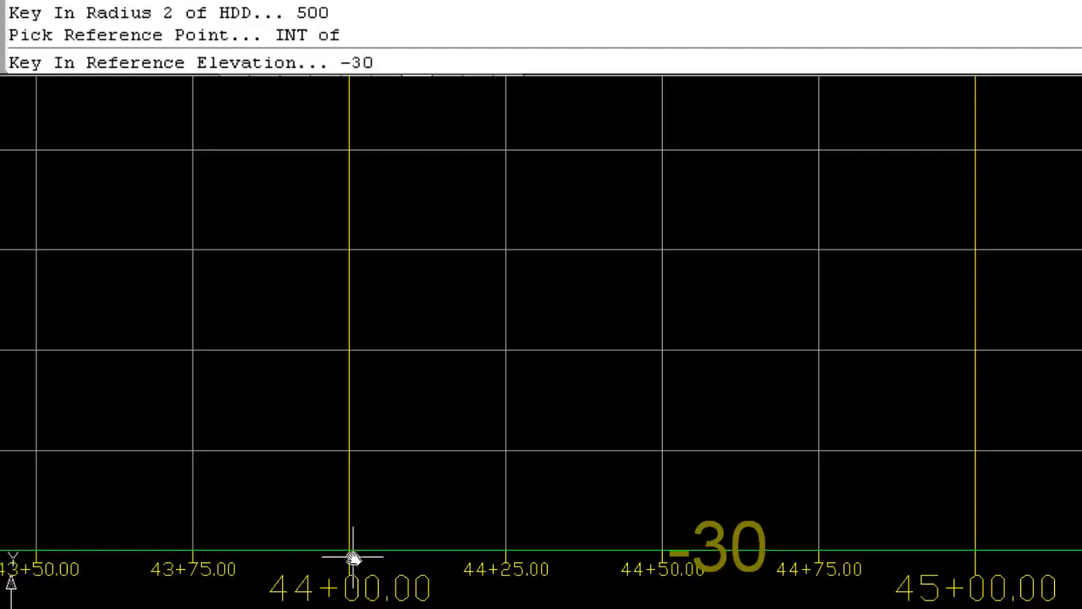
key("Return")
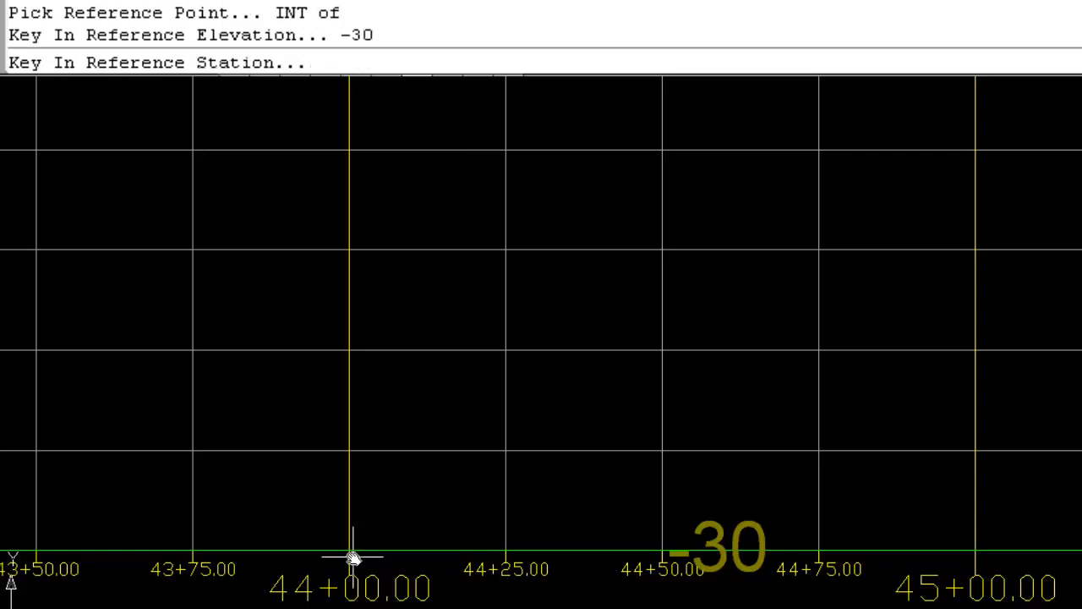
type("4400")
key("Return")
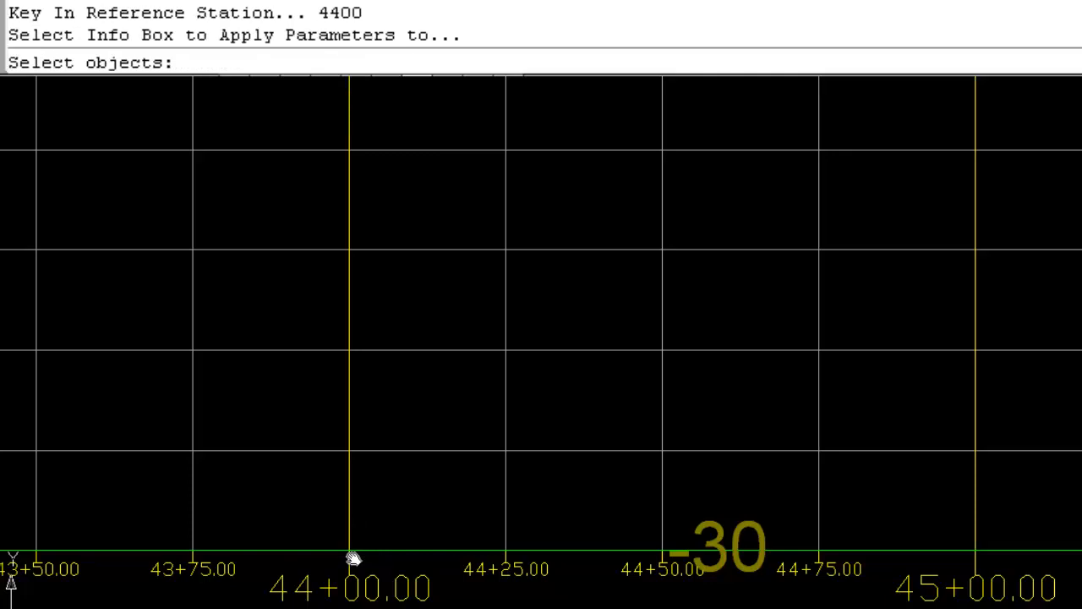
Step: Apply the assigned HDD parameters to the info block above the first existing 36" RCP
scroll(346, 430, "down", 5)
middle_click_drag(459, 148, 483, 608)
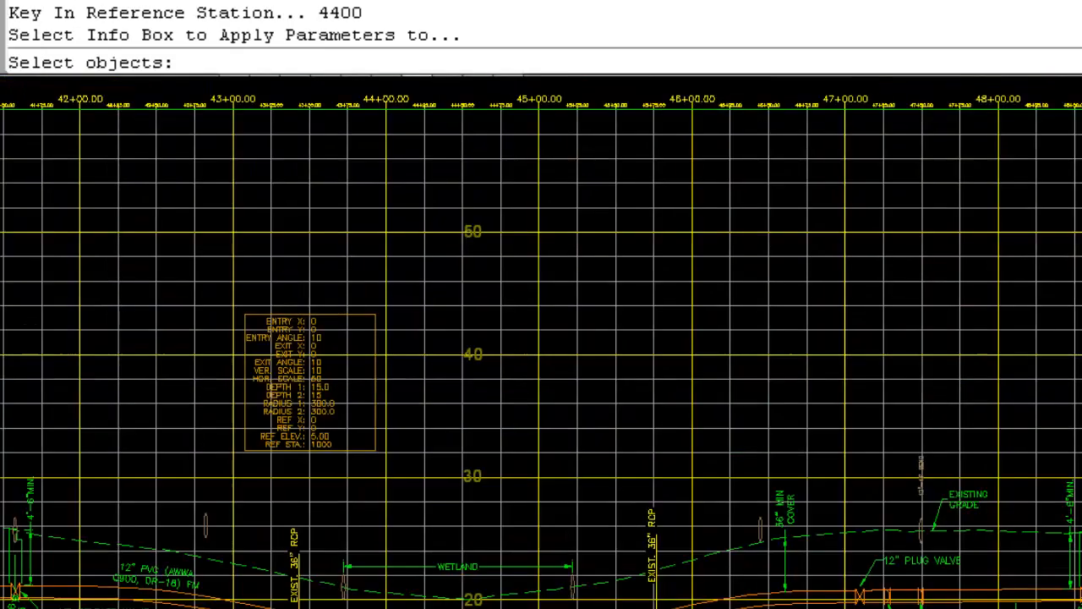
left_click(374, 445)
left_click(375, 445)
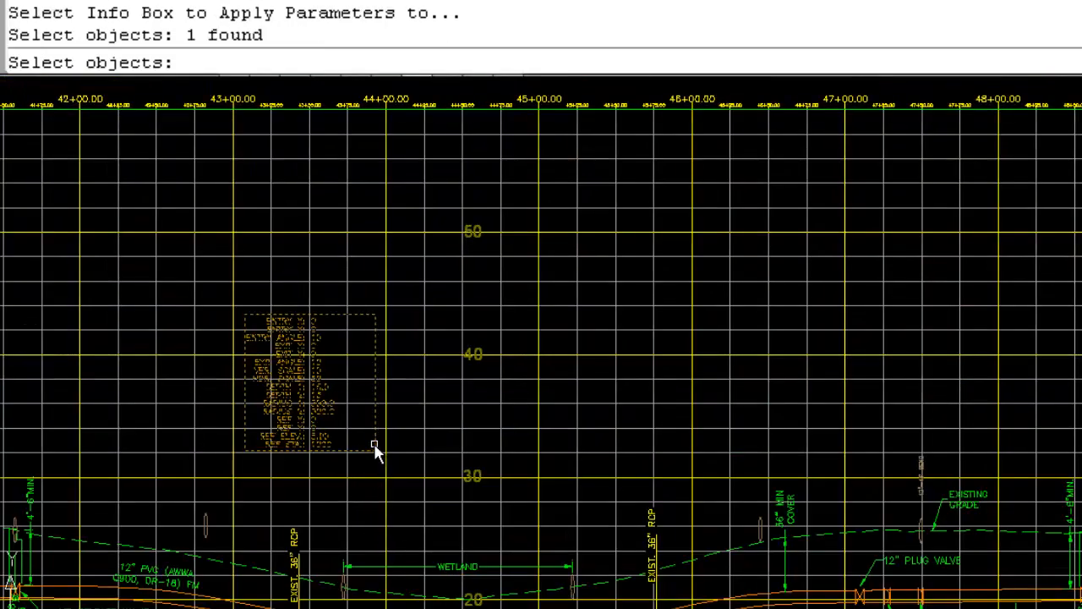
key("Return")
scroll(317, 405, "up", 3)
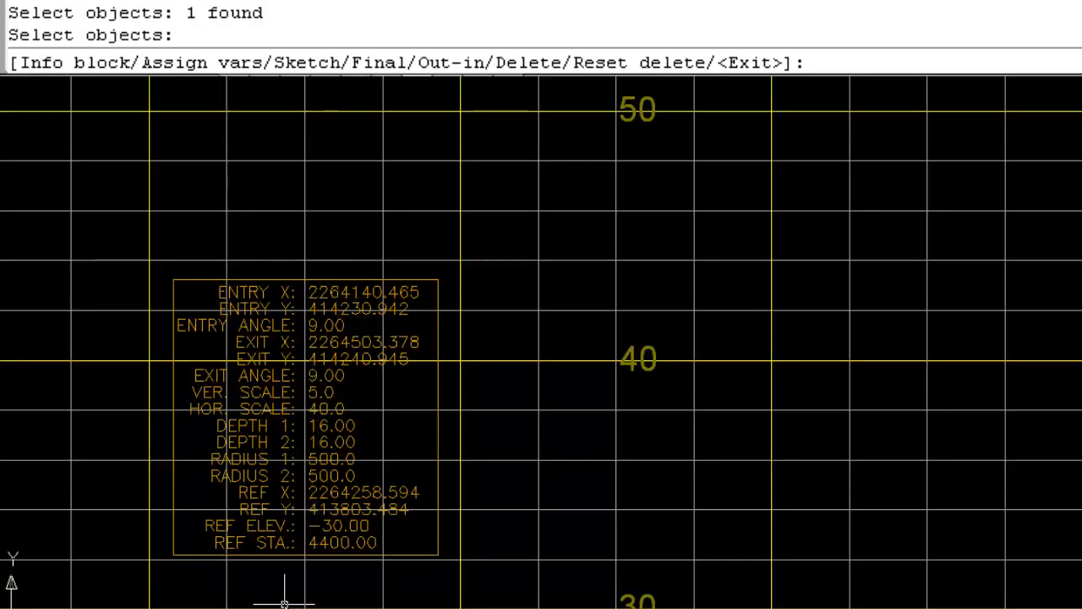
Step: Sketch the HDD path on the profile with the Sketch option, using the parameters in the HDD info block
middle_click_drag(371, 605, 394, 403)
scroll(389, 415, "down", 2)
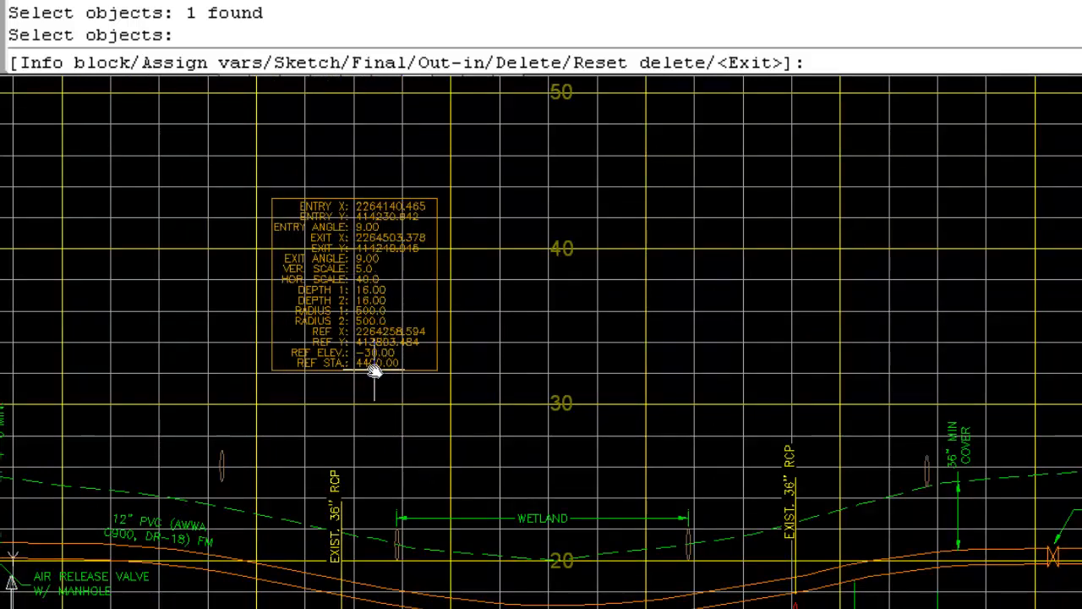
middle_click_drag(394, 440, 415, 398)
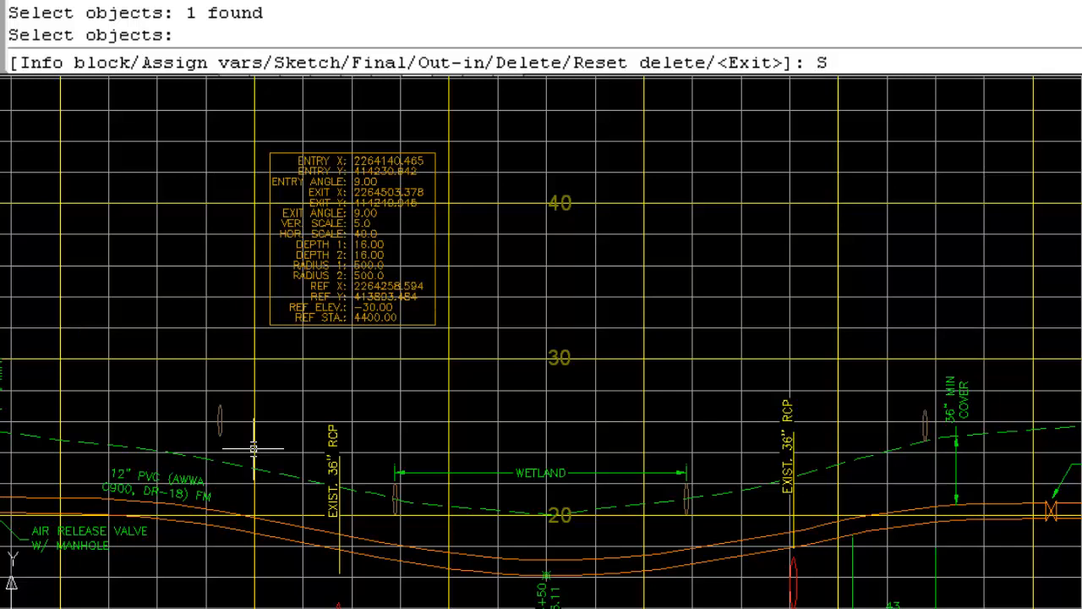
key("Return")
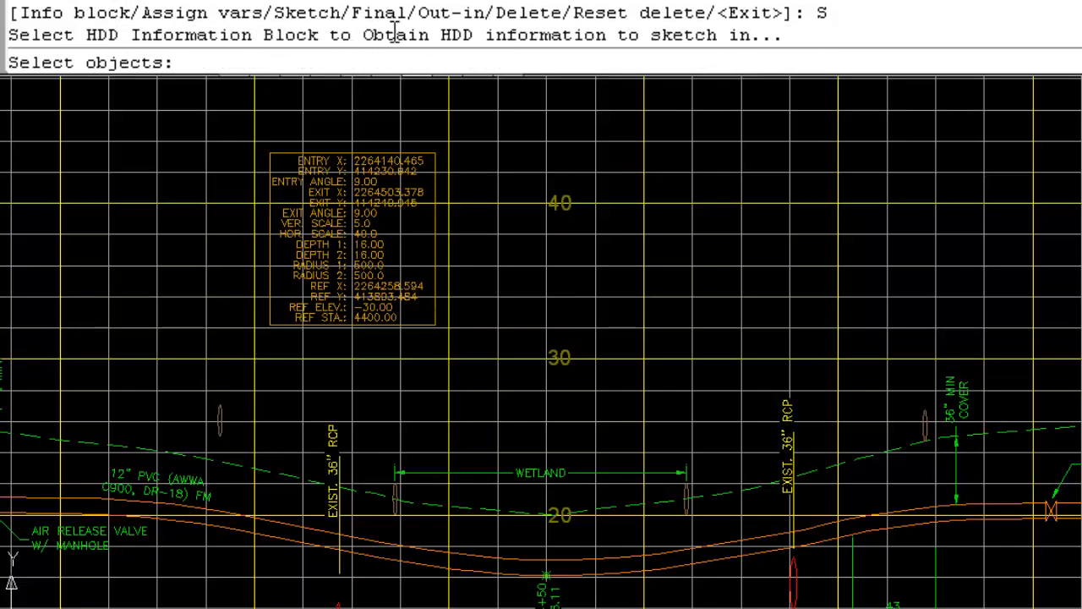
left_click(272, 276)
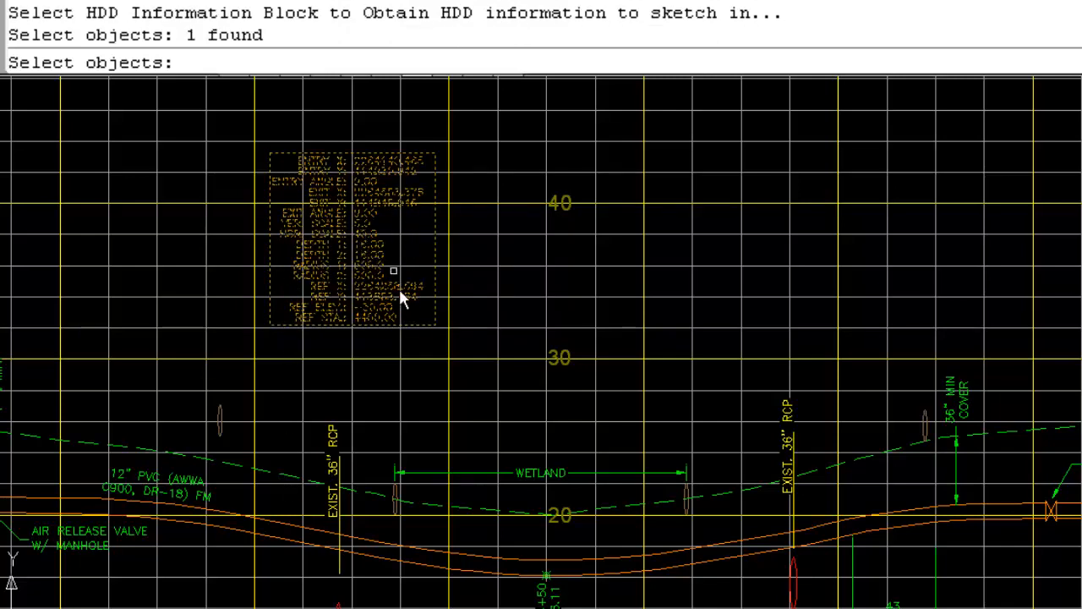
scroll(404, 322, "down", 3)
middle_click_drag(459, 512, 454, 473)
key("Return")
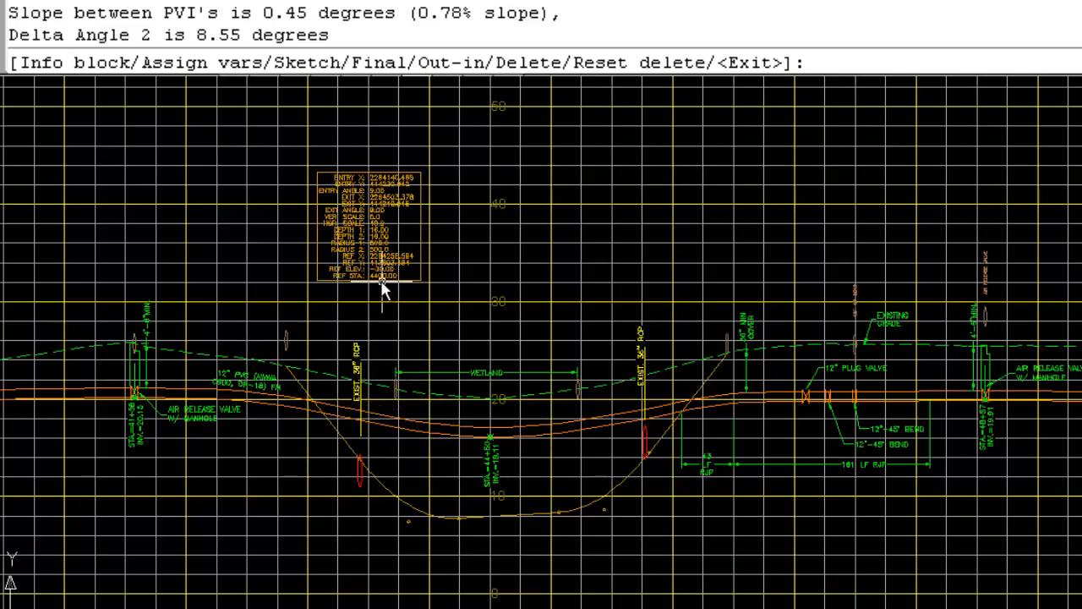
Step: Leave the HDD routine and set the entry angle in the HDD info block to 15
scroll(380, 283, "up", 1)
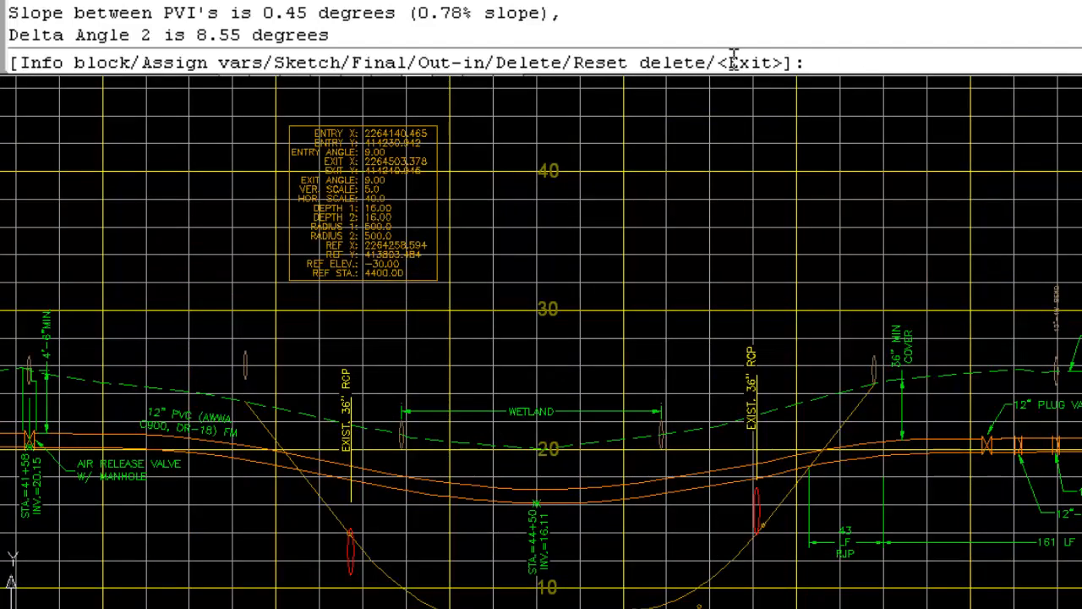
key("Return")
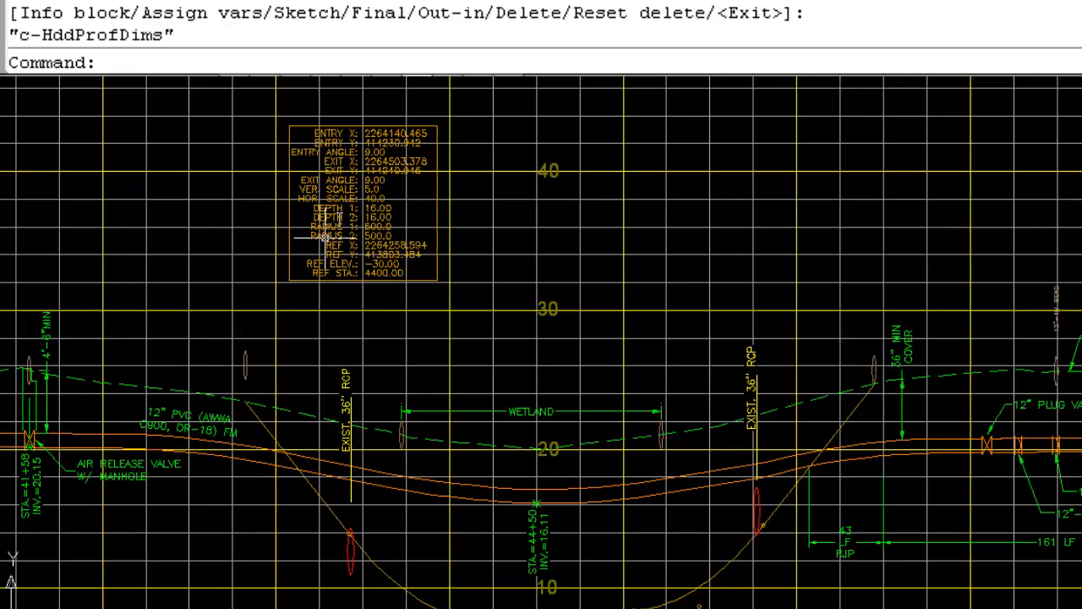
scroll(385, 184, "up", 4)
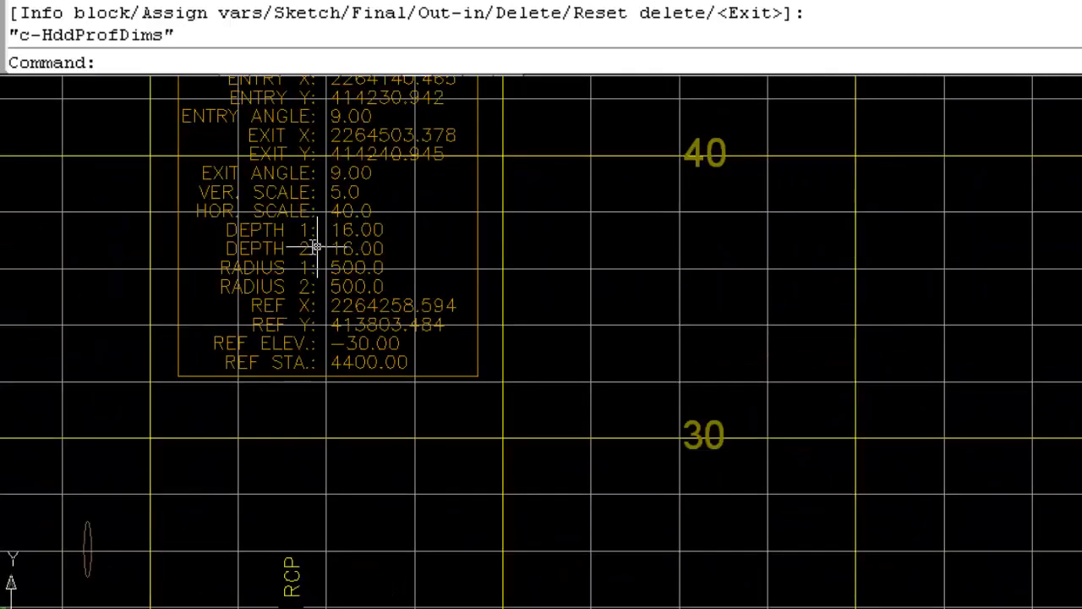
mouse_move(360, 185)
middle_mouse_down()
mouse_move(345, 355)
mouse_move(359, 320)
middle_mouse_up()
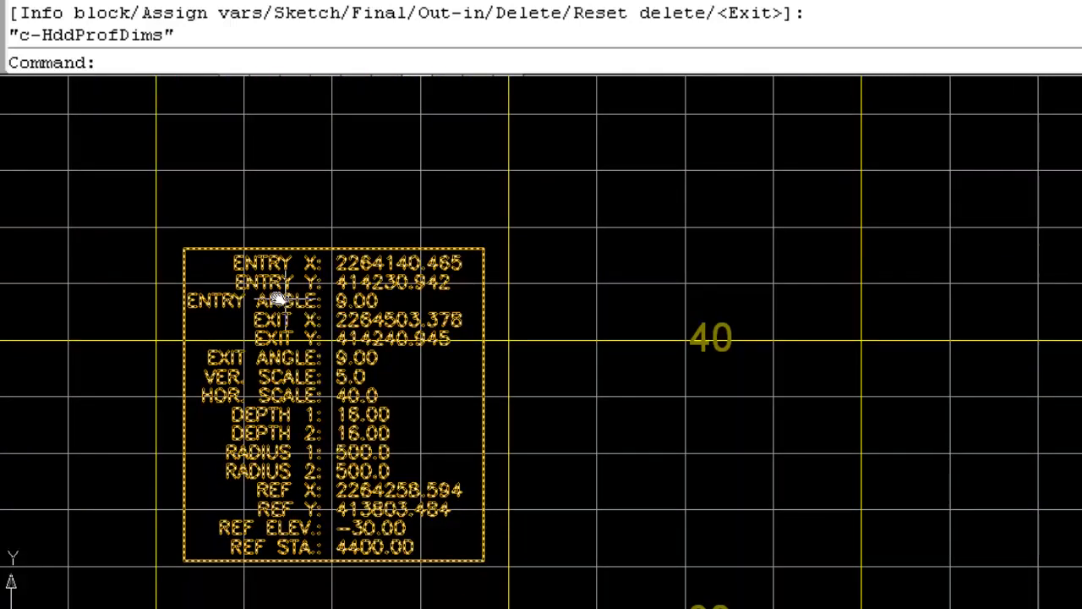
double_click(342, 305)
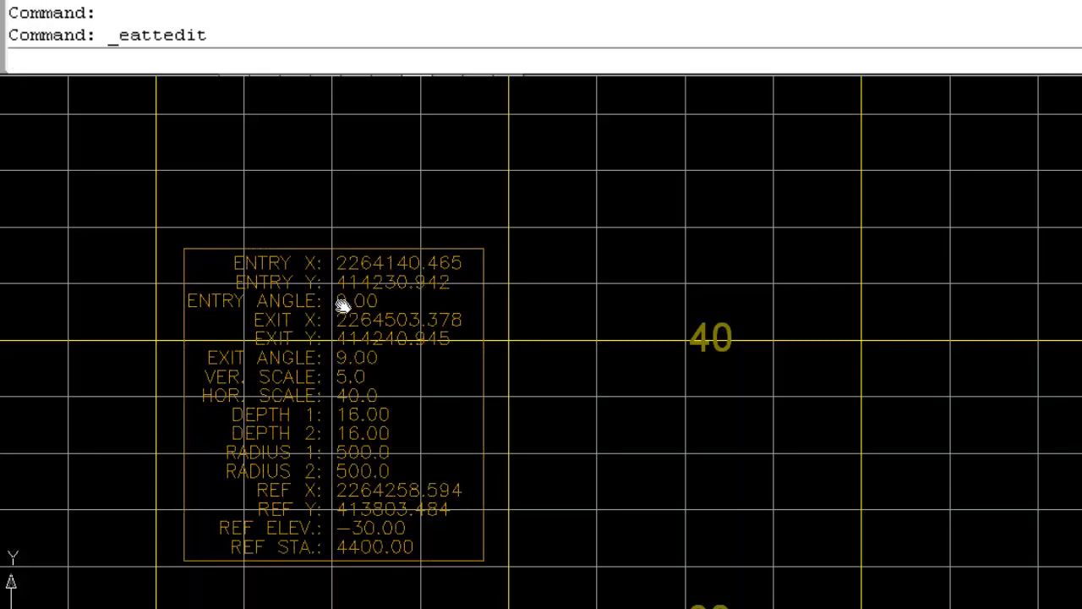
type("15")
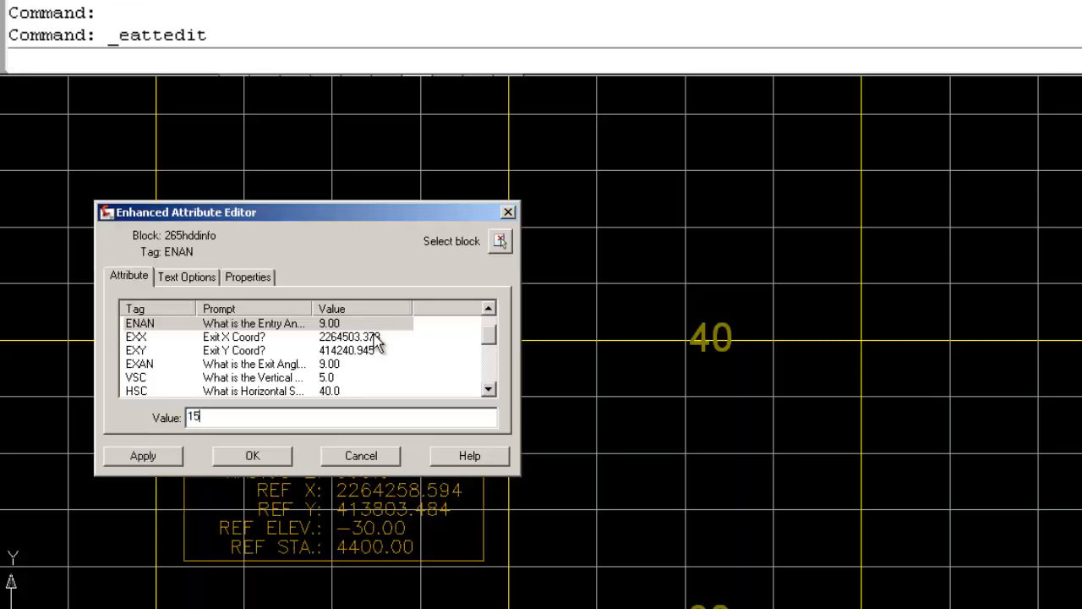
left_click(272, 457)
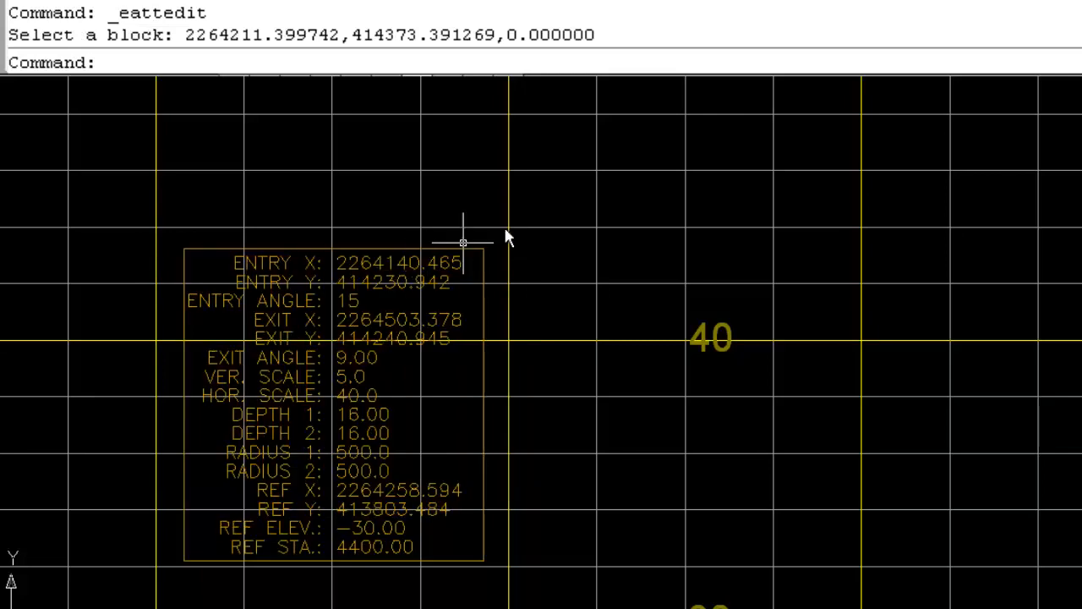
Step: Run MCSHDD and sketch the HDD path from the info block using the revised entry angle, keeping the previous sketch for comparison
scroll(519, 224, "down", 4)
middle_click_drag(610, 435, 539, 353)
scroll(519, 434, "up", 2)
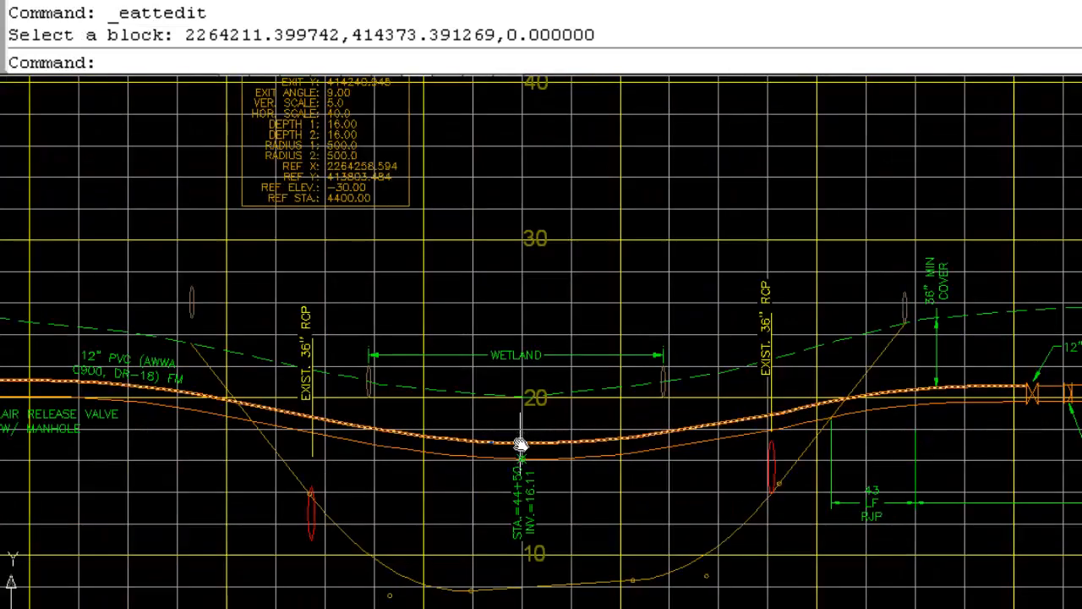
left_click(531, 496)
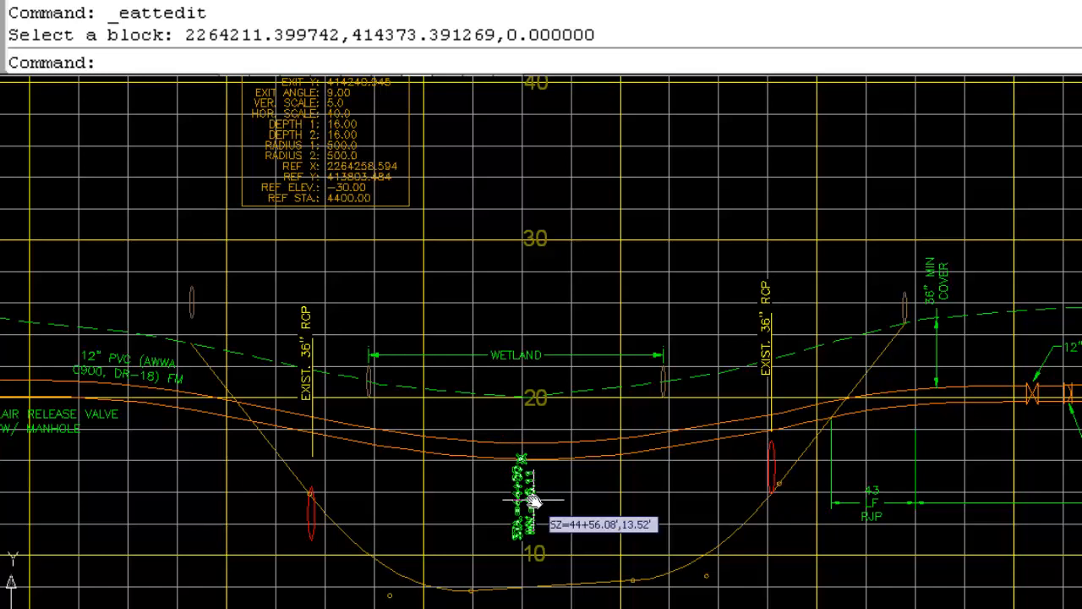
type("MCSHDD")
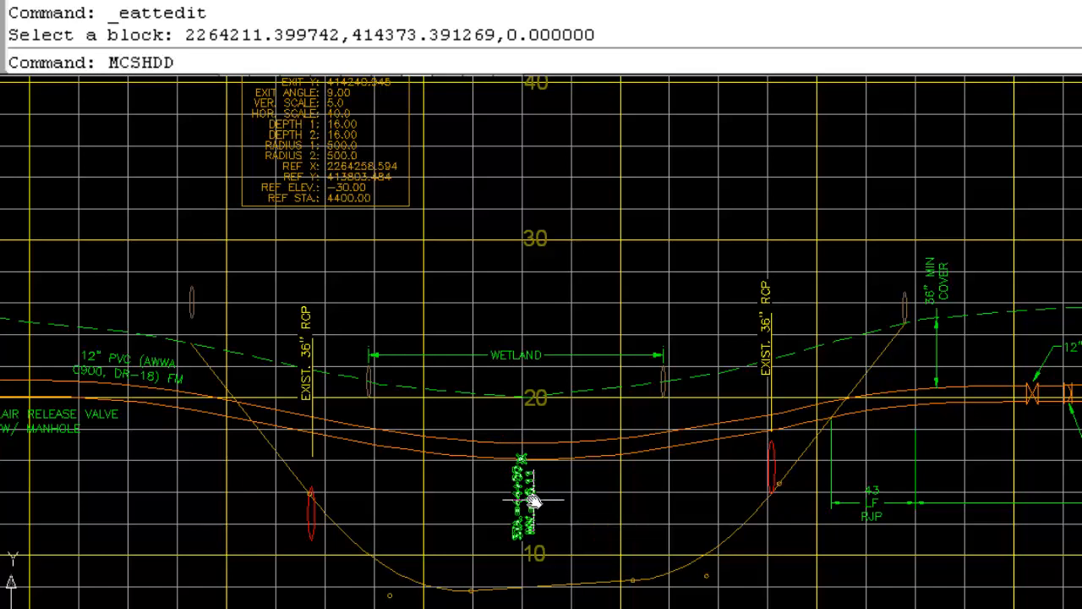
key("Return")
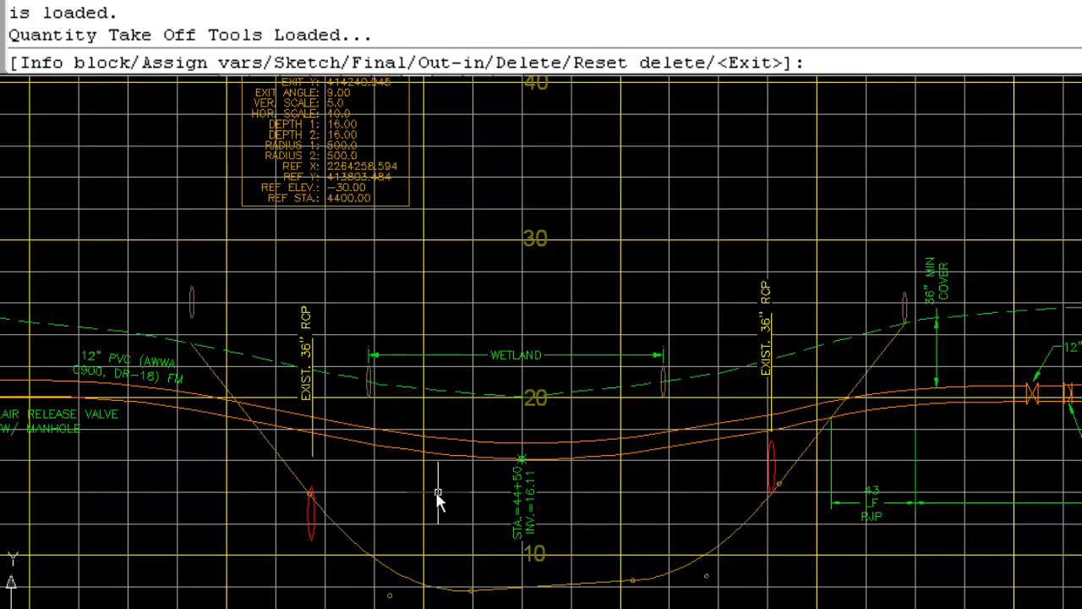
type("S")
key("Return")
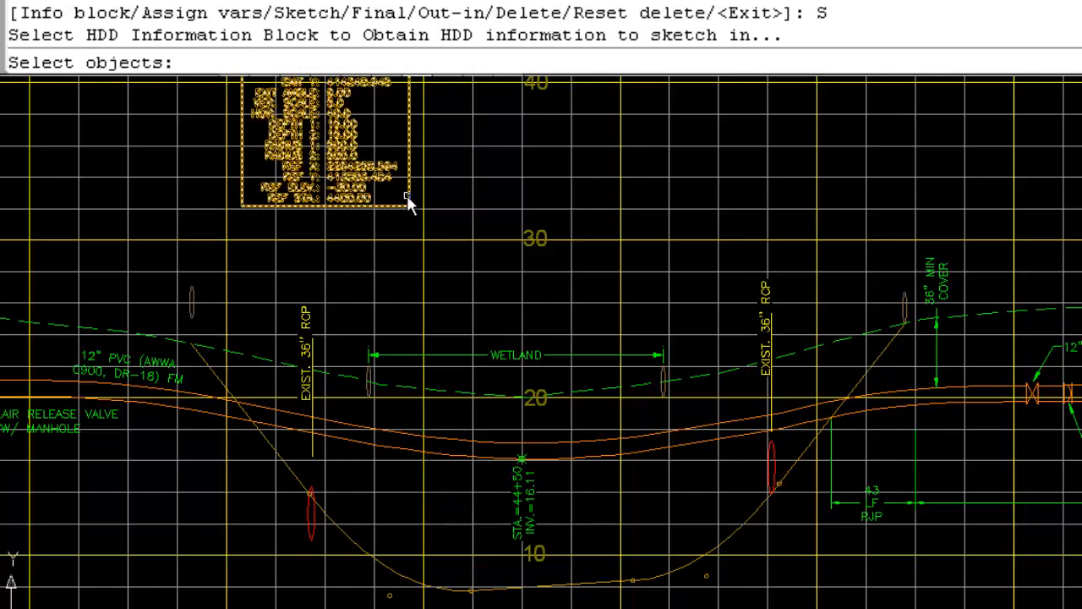
left_click(409, 198)
key("Return")
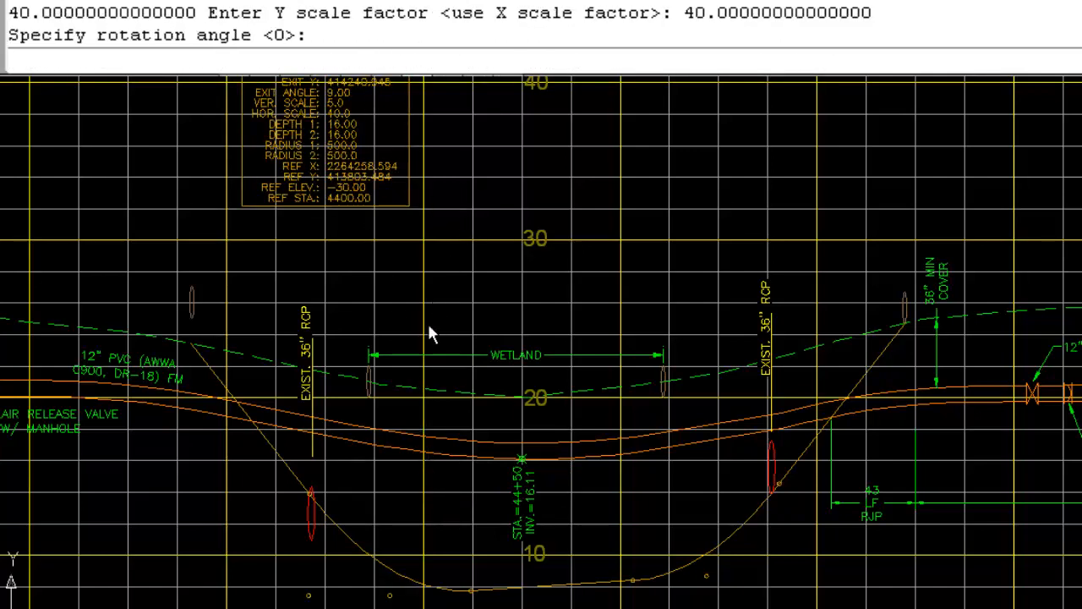
key("Return")
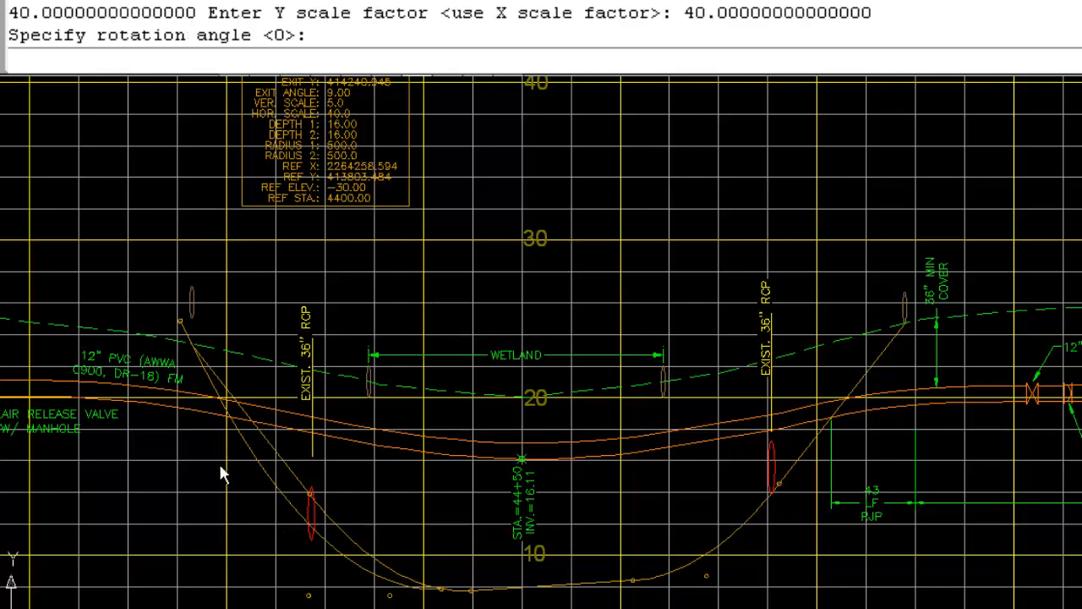
key("Return")
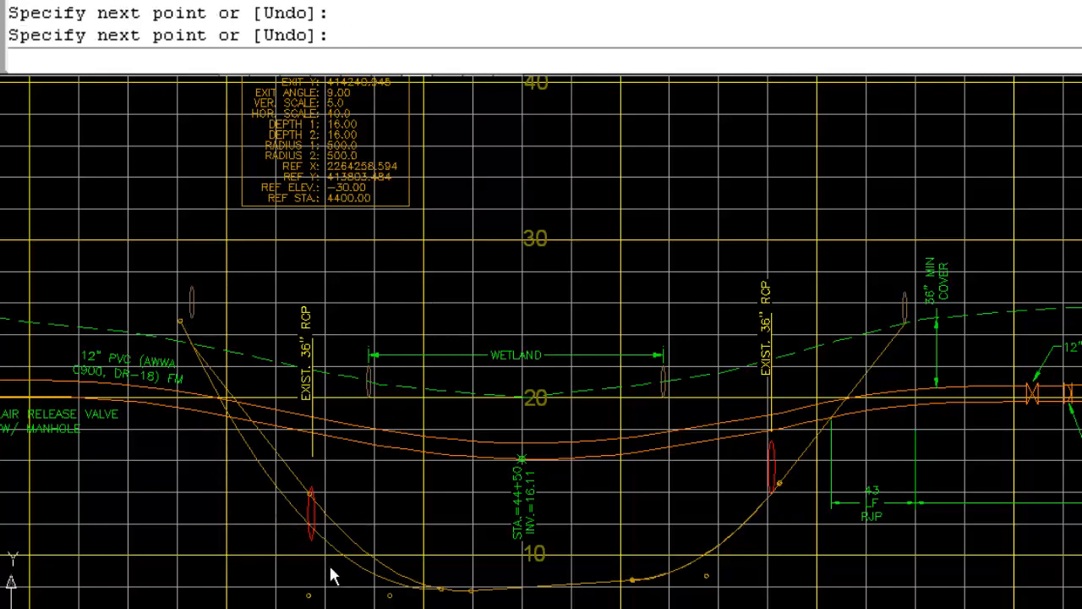
key("Return")
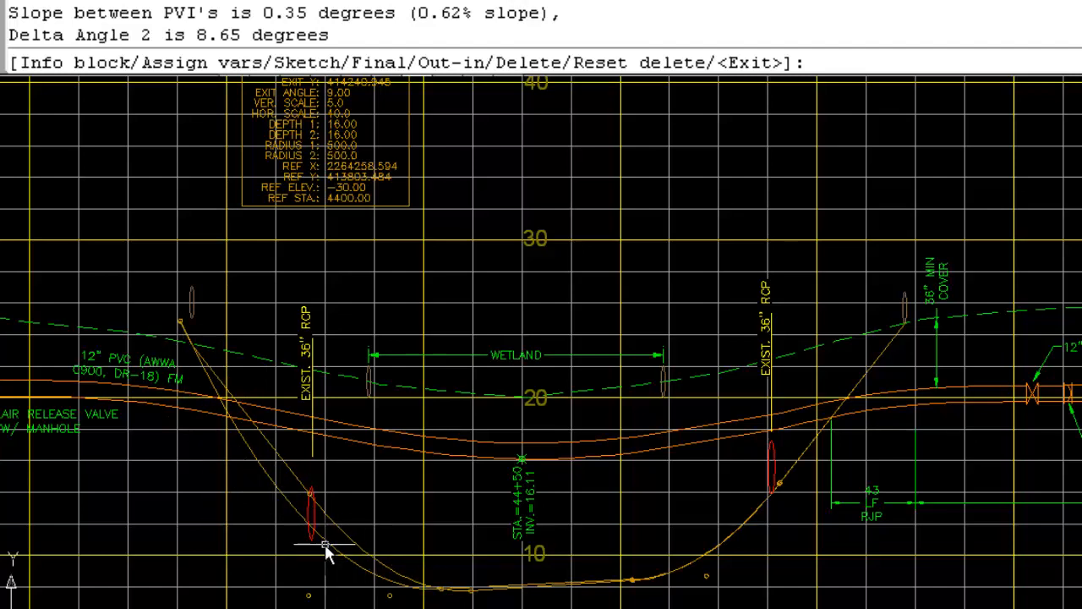
key("Return")
Step: Set Radius 1 to 200 and Radius 2 to 300 in the HDD info block
middle_click_drag(366, 352, 373, 453)
scroll(322, 296, "up", 3)
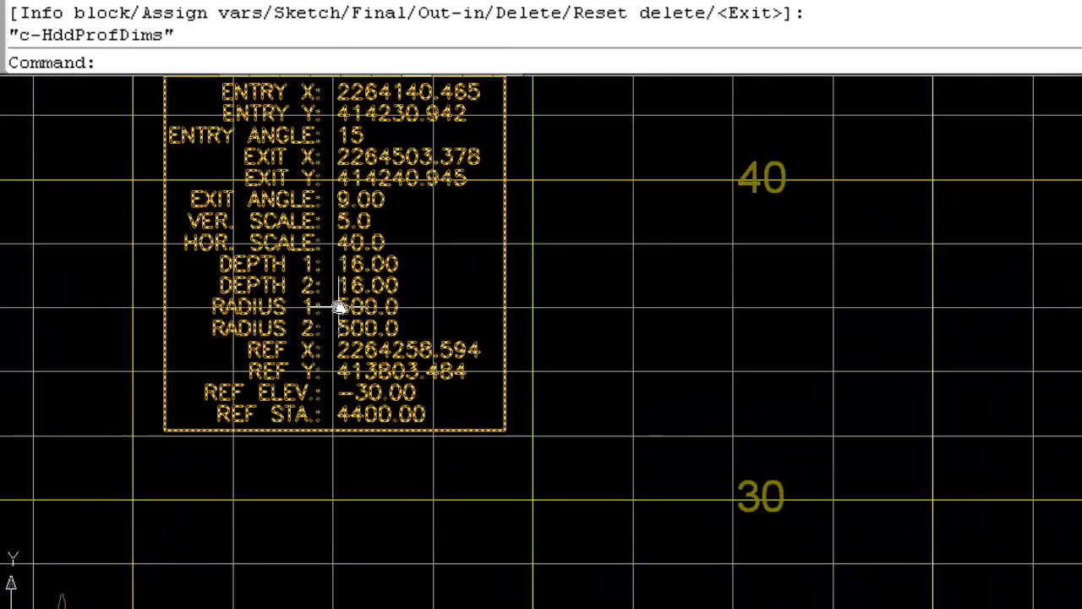
scroll(339, 307, "up", 1)
double_click(339, 306)
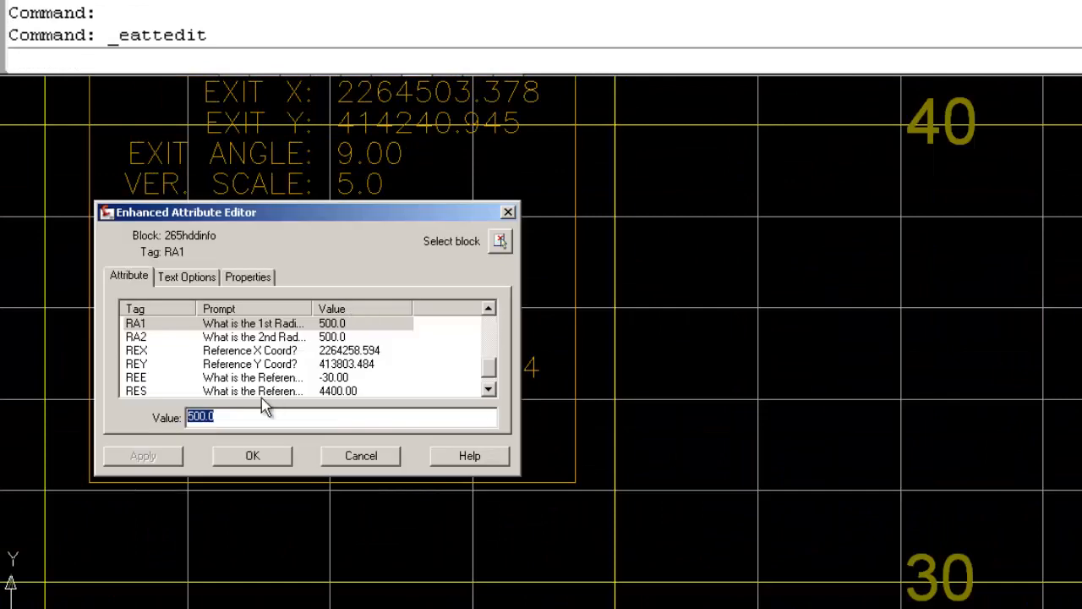
type("200")
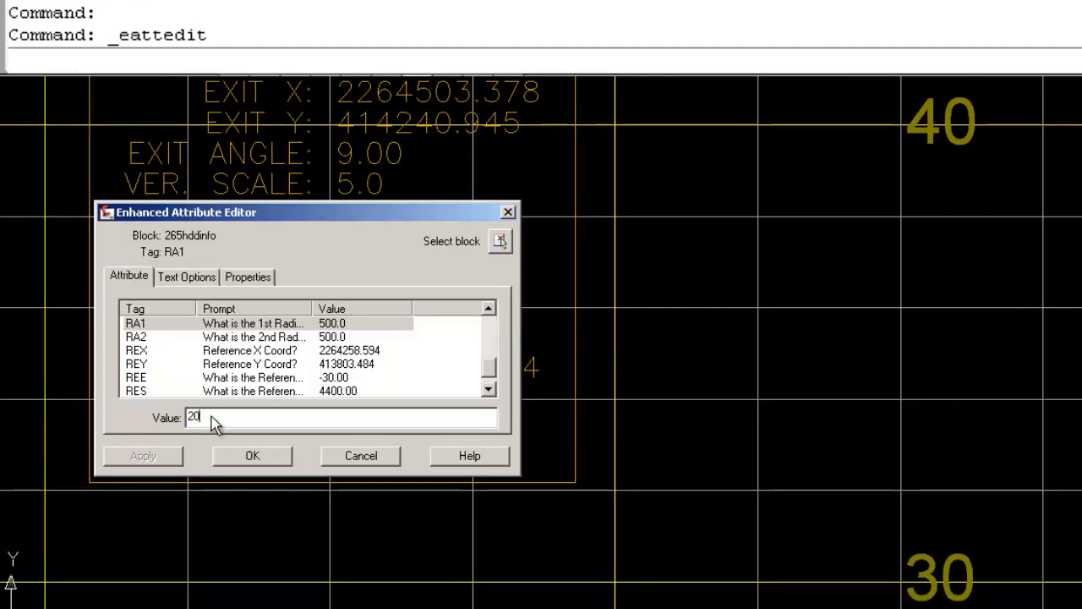
left_click(249, 459)
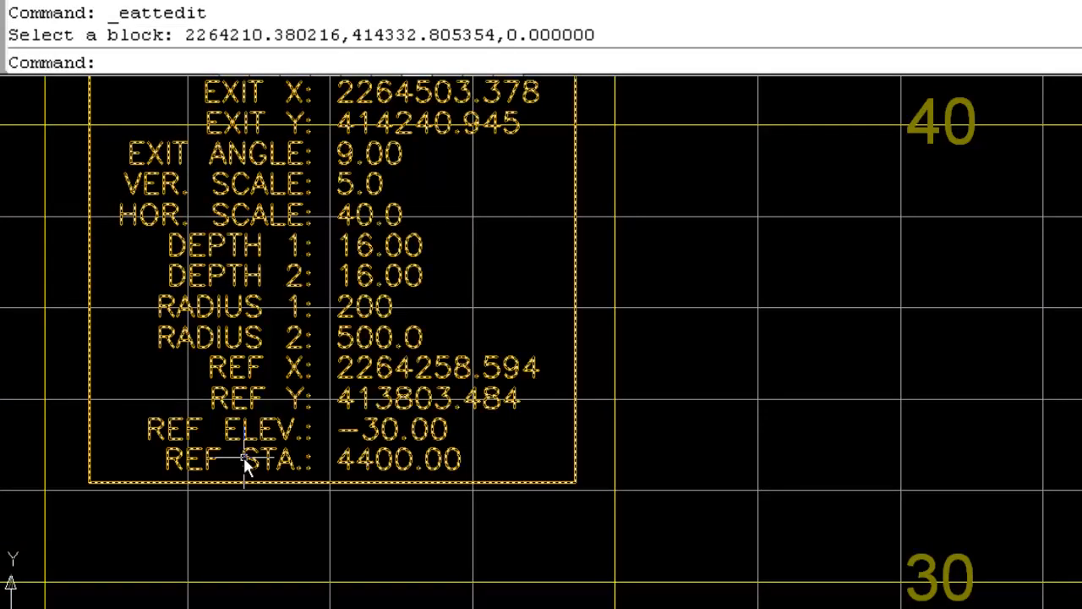
left_click(378, 339)
double_click(378, 340)
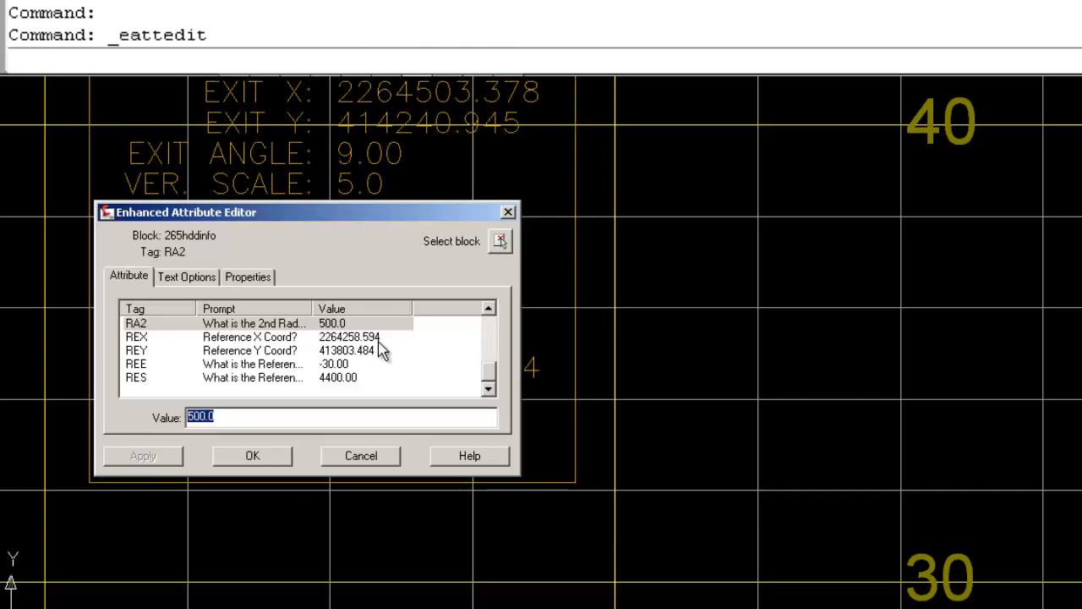
type("300")
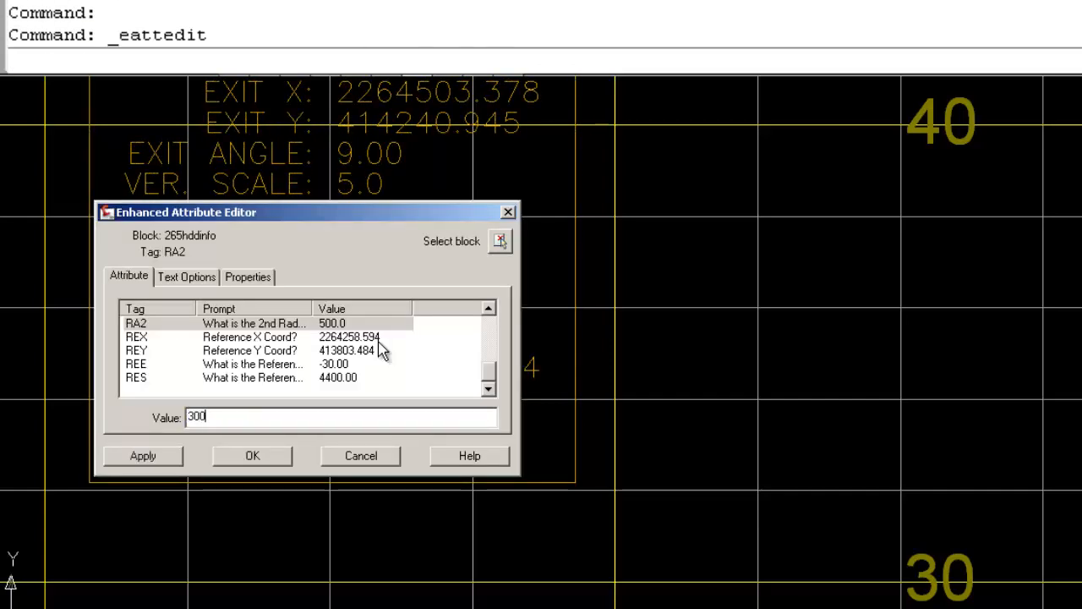
left_click(273, 458)
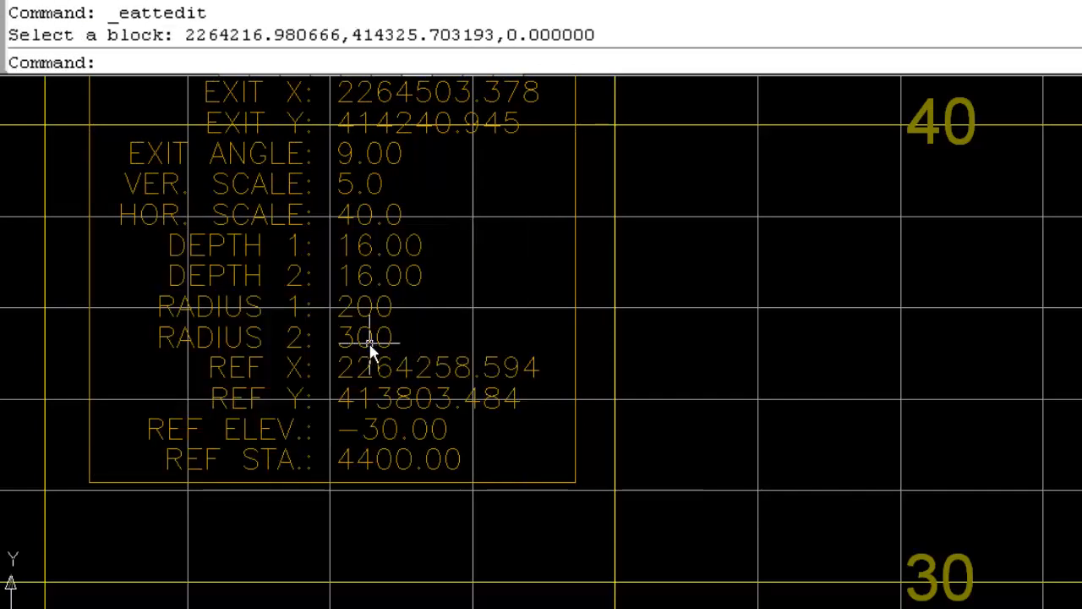
Step: Run MCSHDD again and sketch another HDD path from the info block using the revised radii
scroll(369, 343, "down", 8)
middle_click_drag(502, 461, 393, 353)
scroll(393, 354, "up", 2)
middle_click_drag(398, 405, 416, 327)
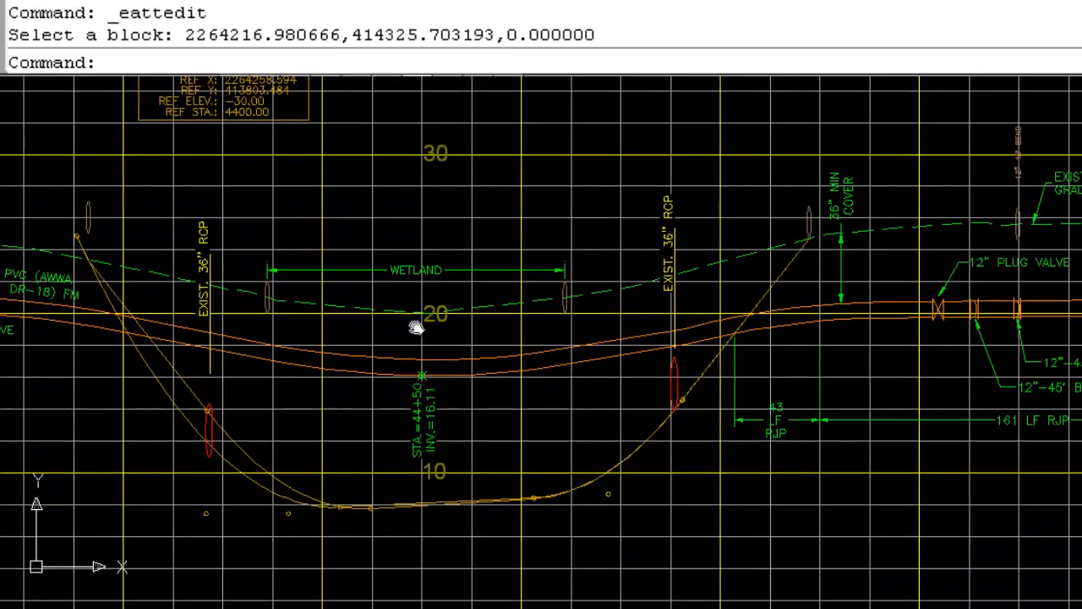
type("CSHD")
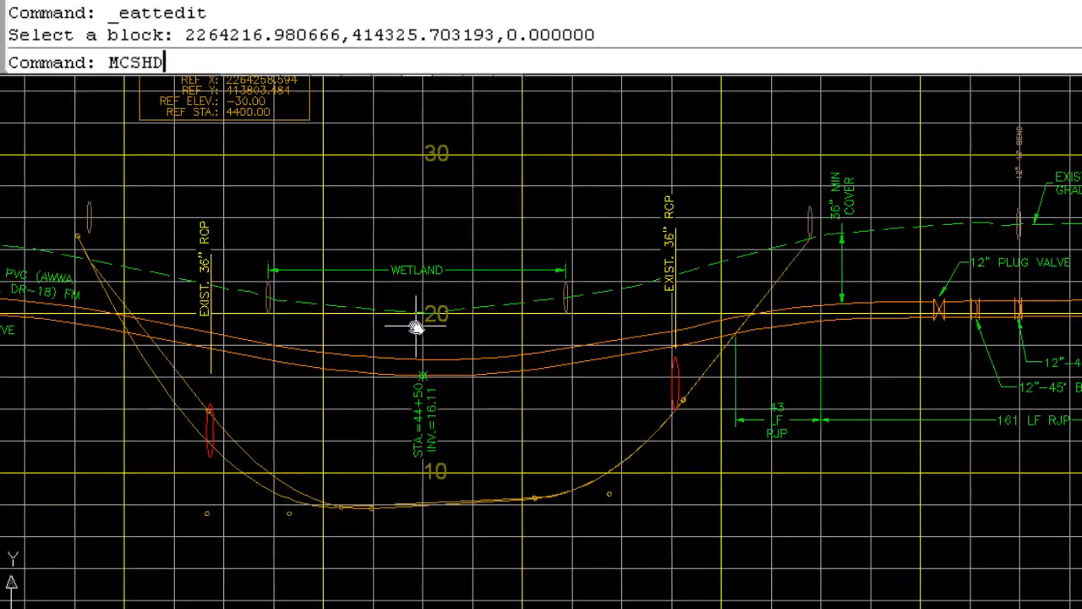
key("Return")
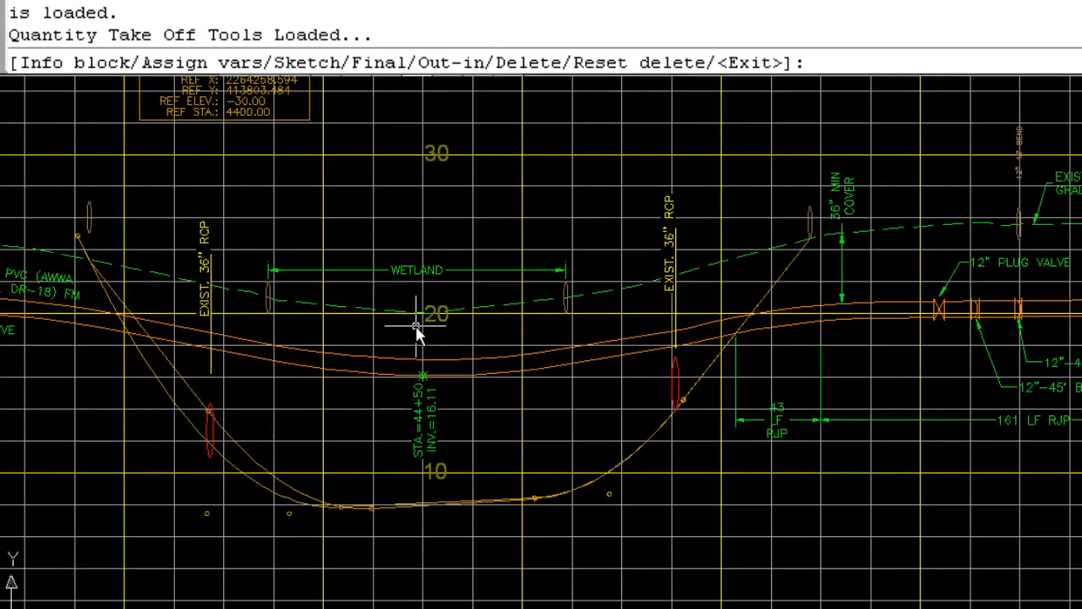
type("S")
key("Return")
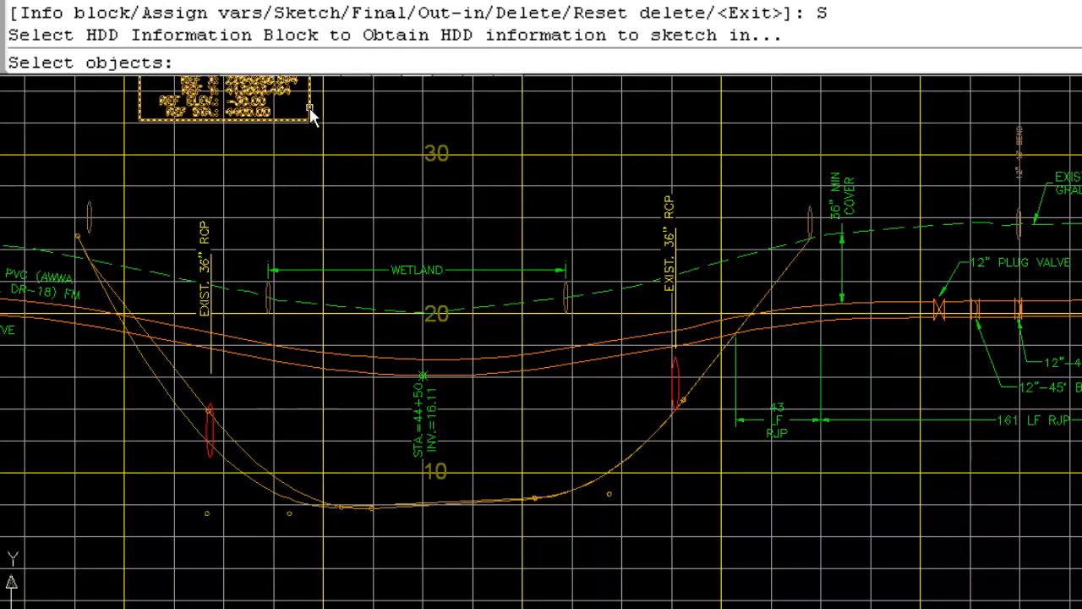
left_click(309, 108)
key("Return")
key("Return")
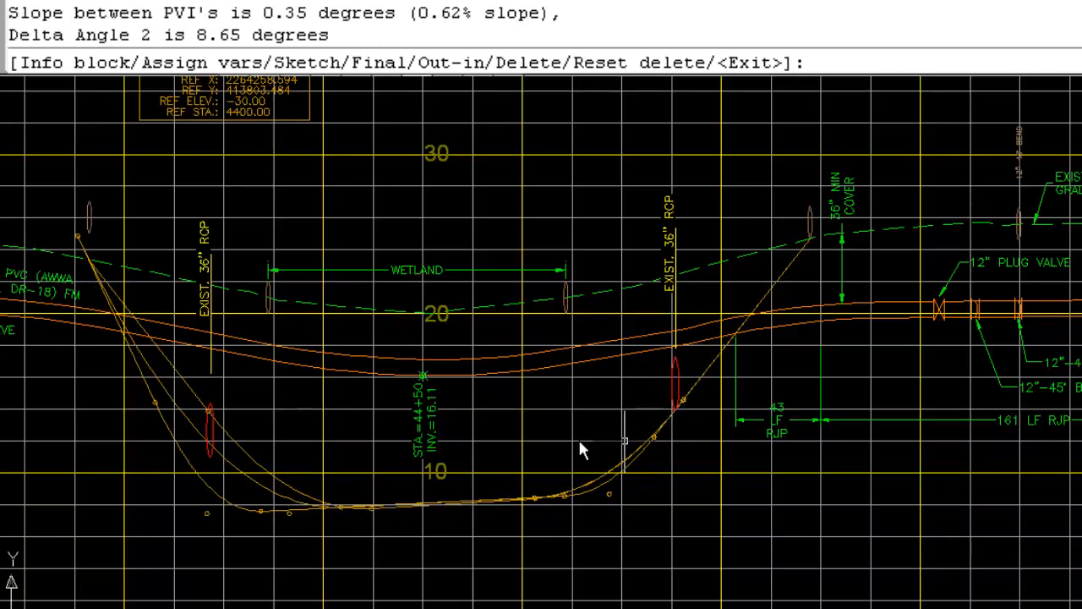
Step: Delete all the overlapping HDD sketches from the profile and sketch a single path from the current info block
middle_click_drag(559, 474, 668, 511)
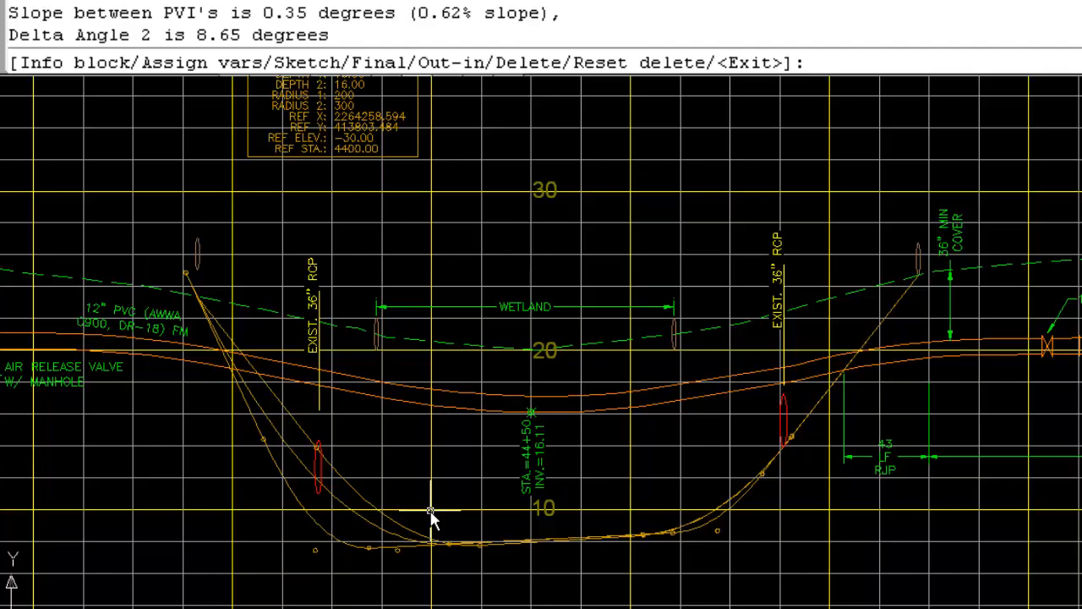
key("Return")
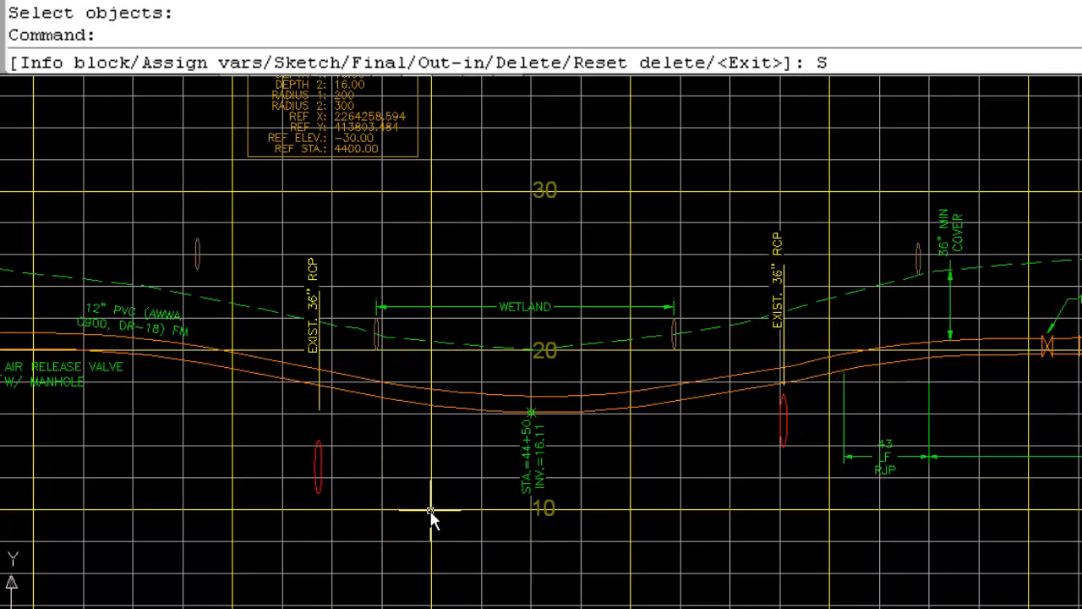
type("S")
key("Return")
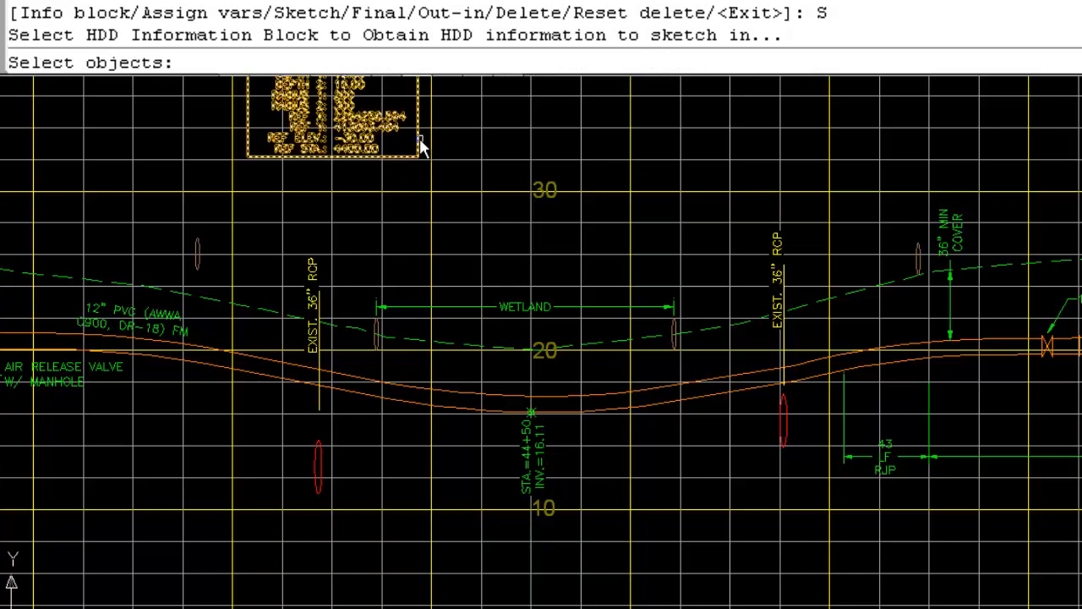
left_click(420, 152)
key("Return")
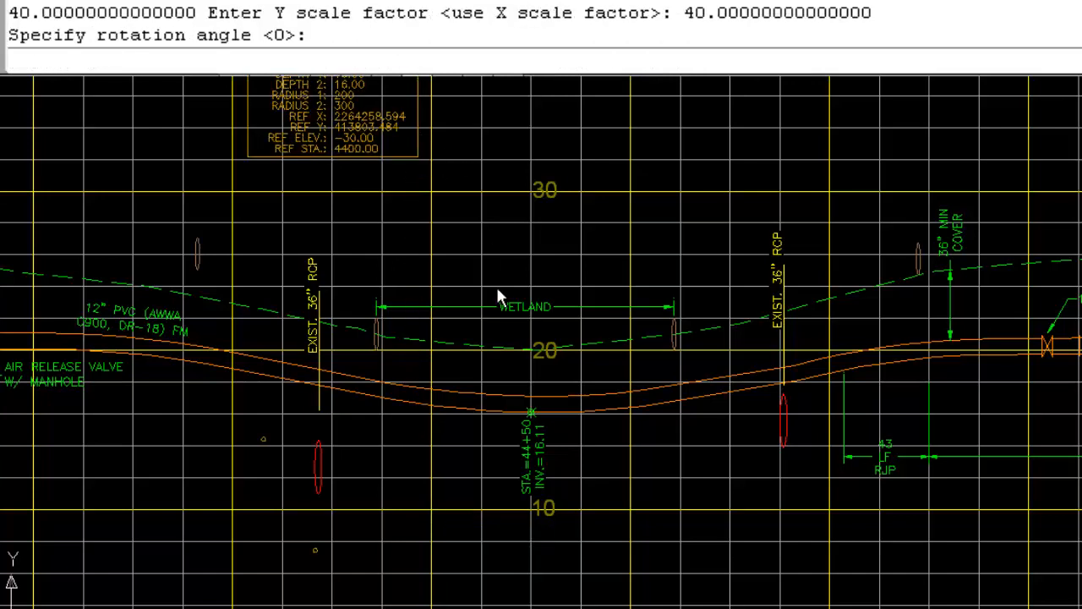
key("Return")
key("Return")
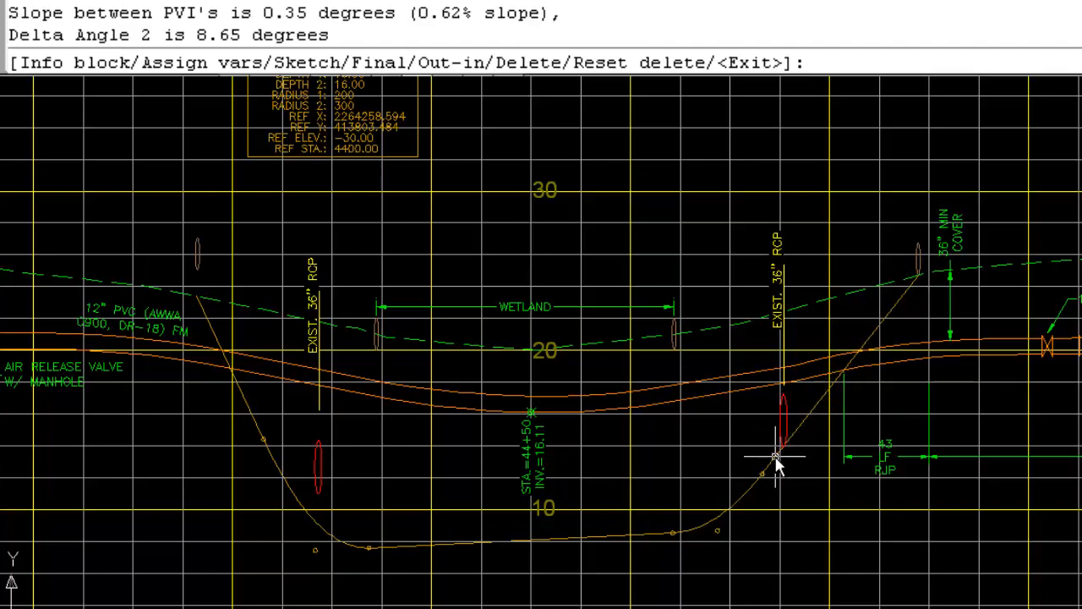
scroll(322, 172, "up", 6)
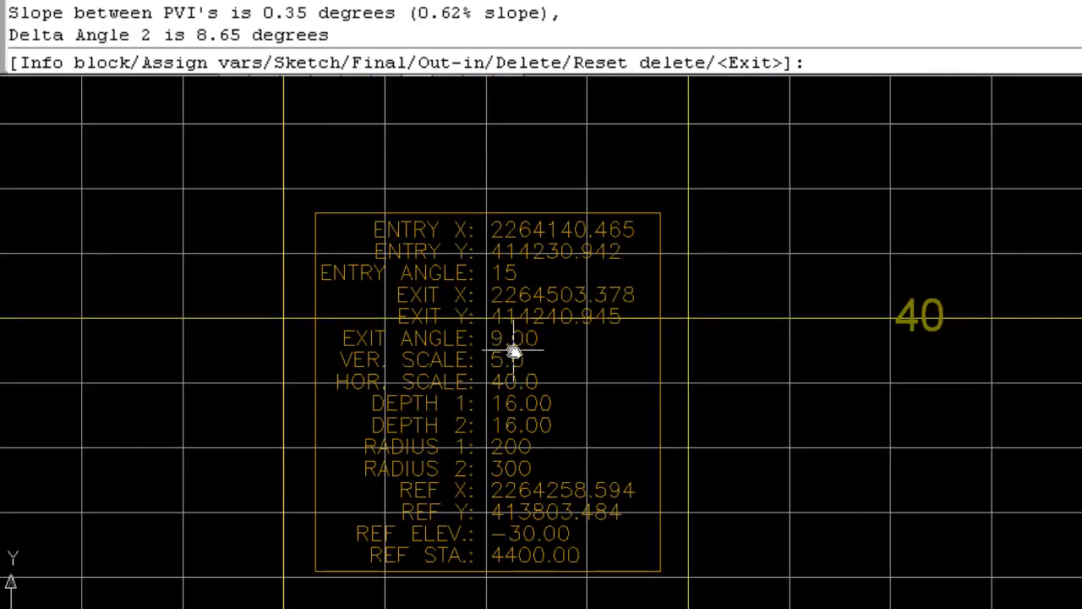
key("Return")
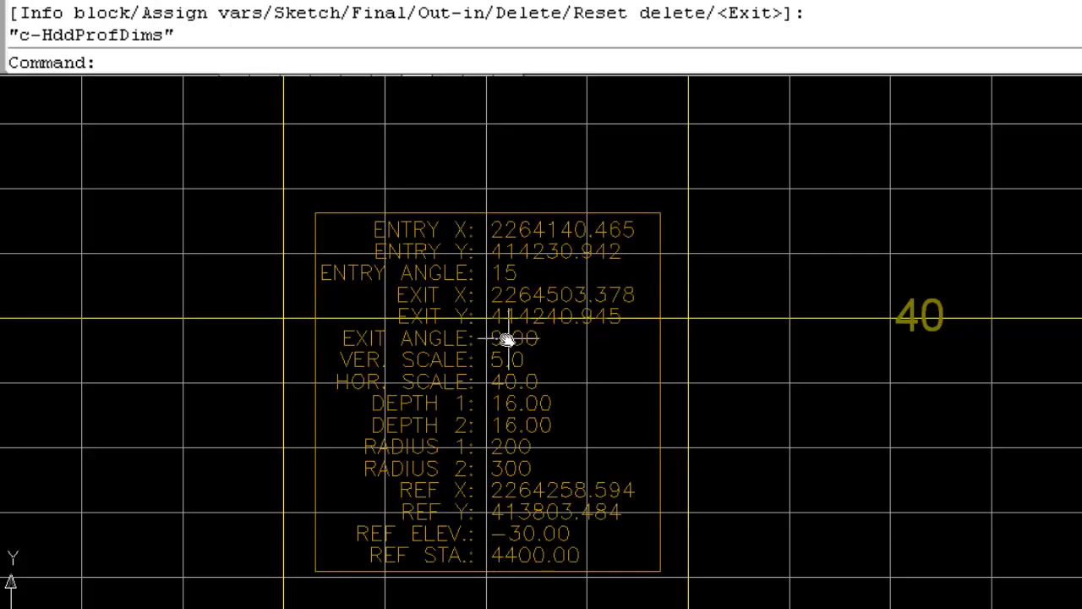
Step: Set the exit angle attribute of the HDD info block to 12
left_click(499, 339)
double_click(499, 339)
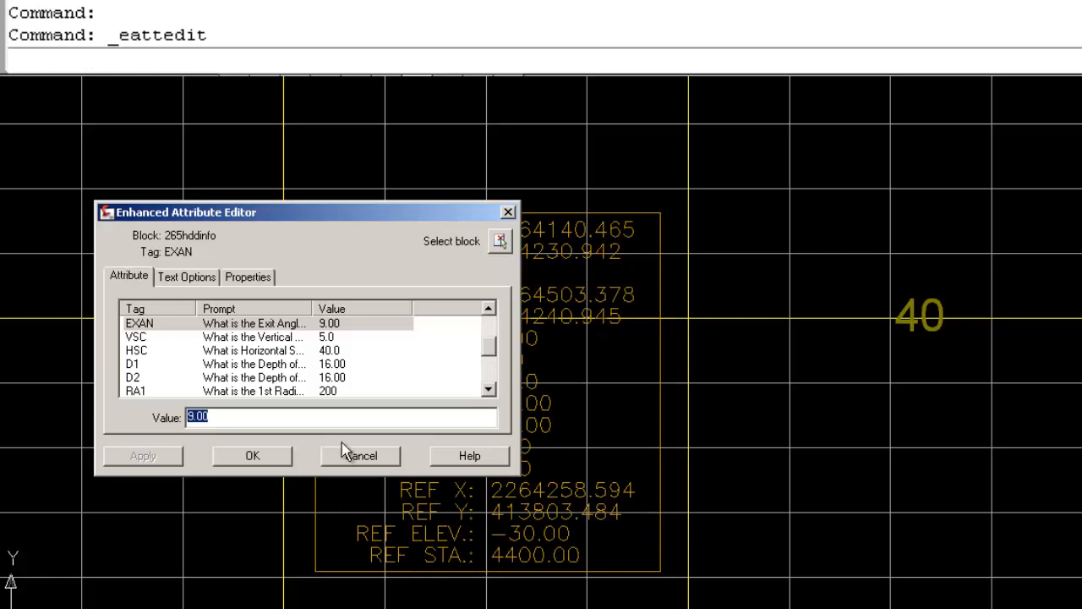
type("12")
left_click(280, 460)
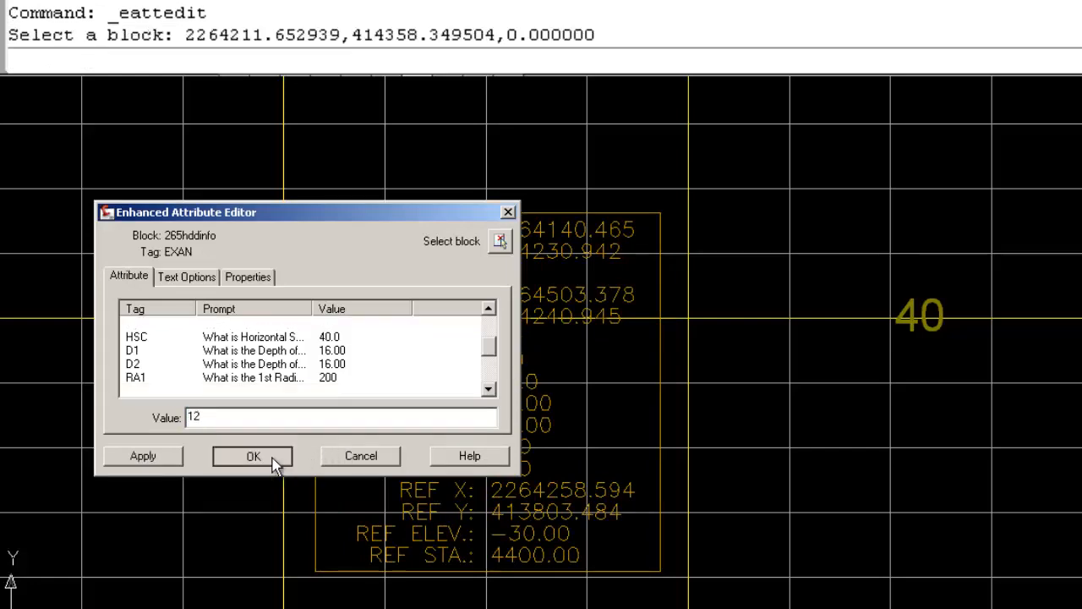
Step: Run MCSHDD and sketch the HDD path from the info block using the revised exit angle over the previous sketch
scroll(470, 407, "up", 2)
scroll(457, 372, "down", 3)
middle_click_drag(507, 465, 434, 277)
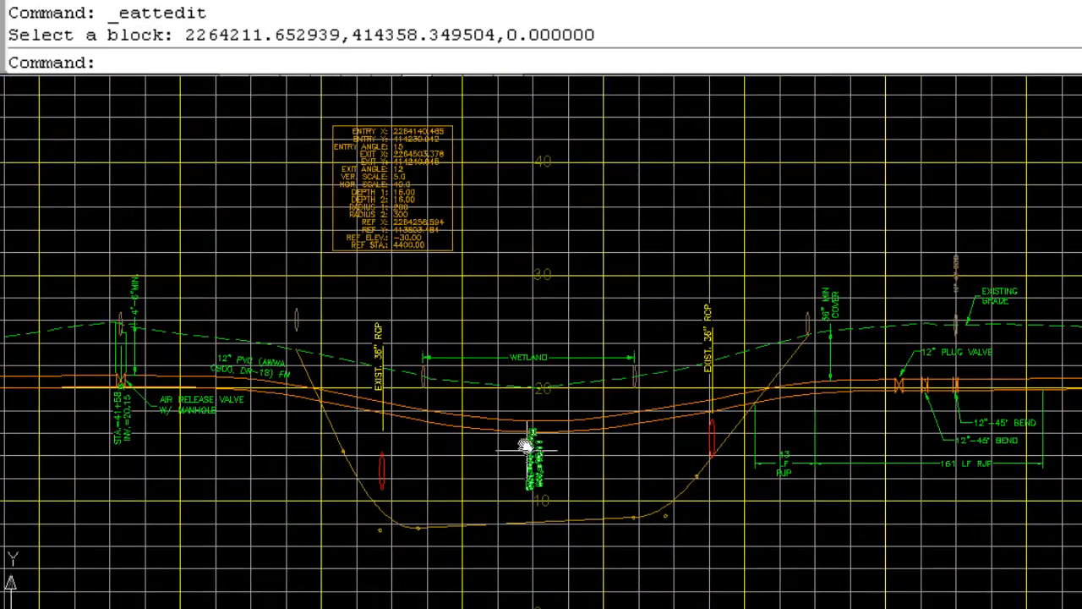
type("MCSHDD")
key("Return")
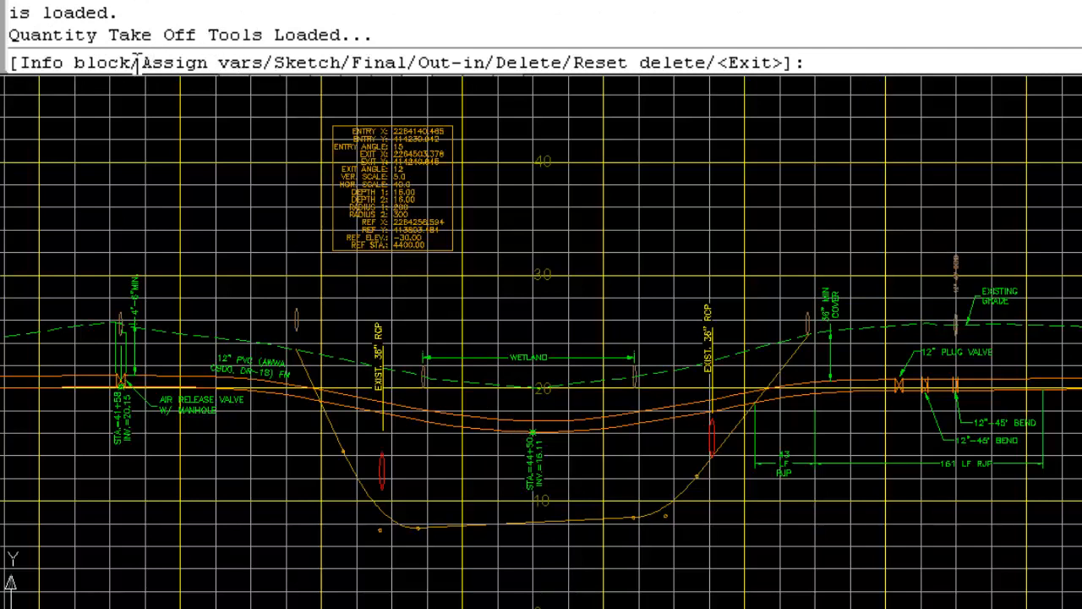
type("S")
key("Return")
left_click(332, 226)
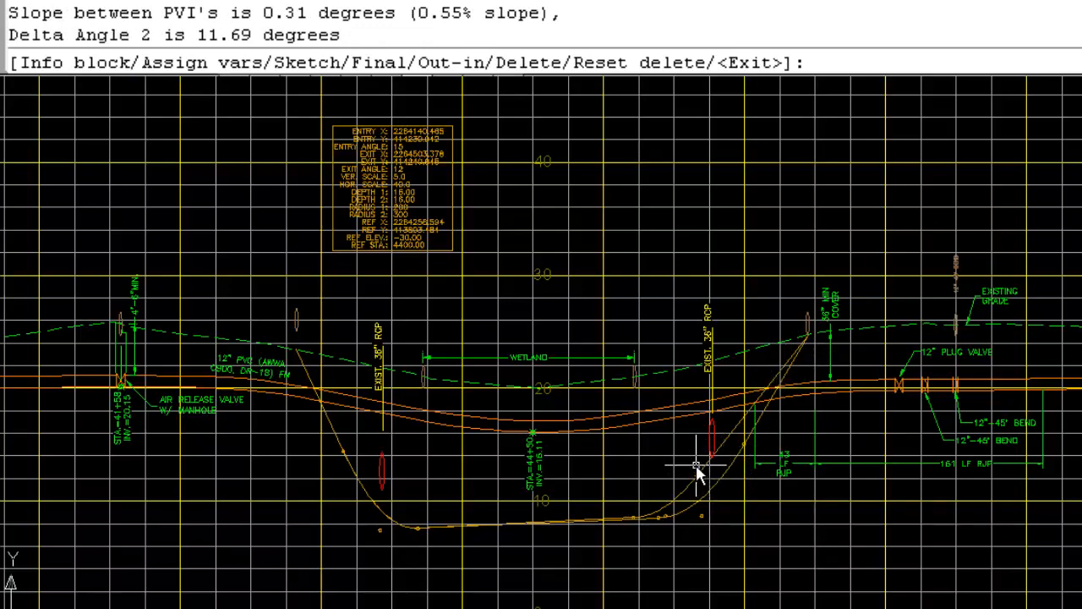
Step: Delete both overlapping HDD sketches and sketch a single path from the info block with the 12-degree exit angle
type("D")
key("Return")
type("S")
key("Return")
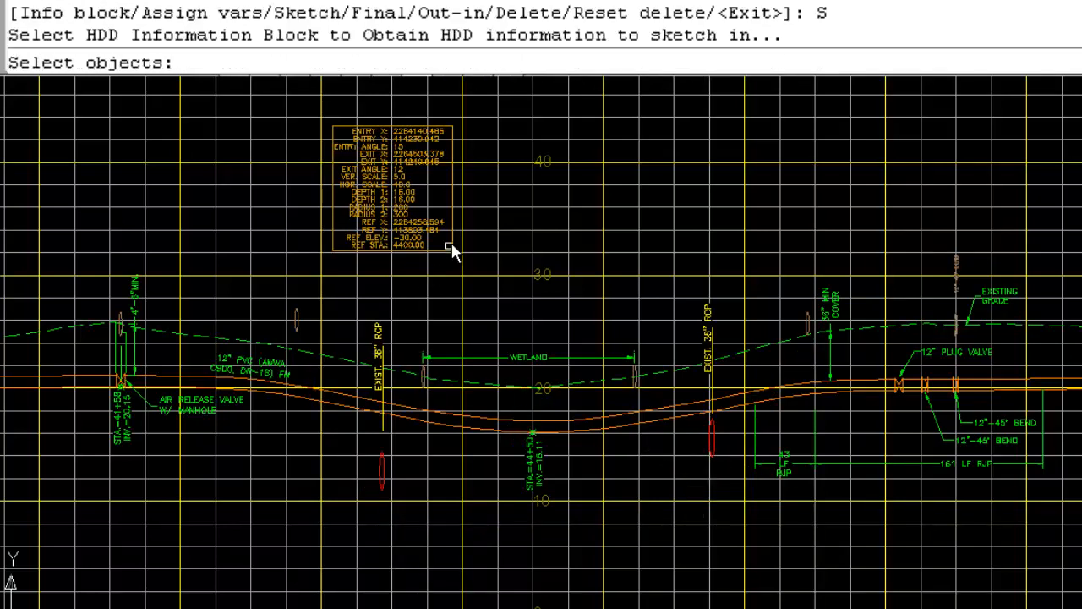
left_click(450, 247)
key("Return")
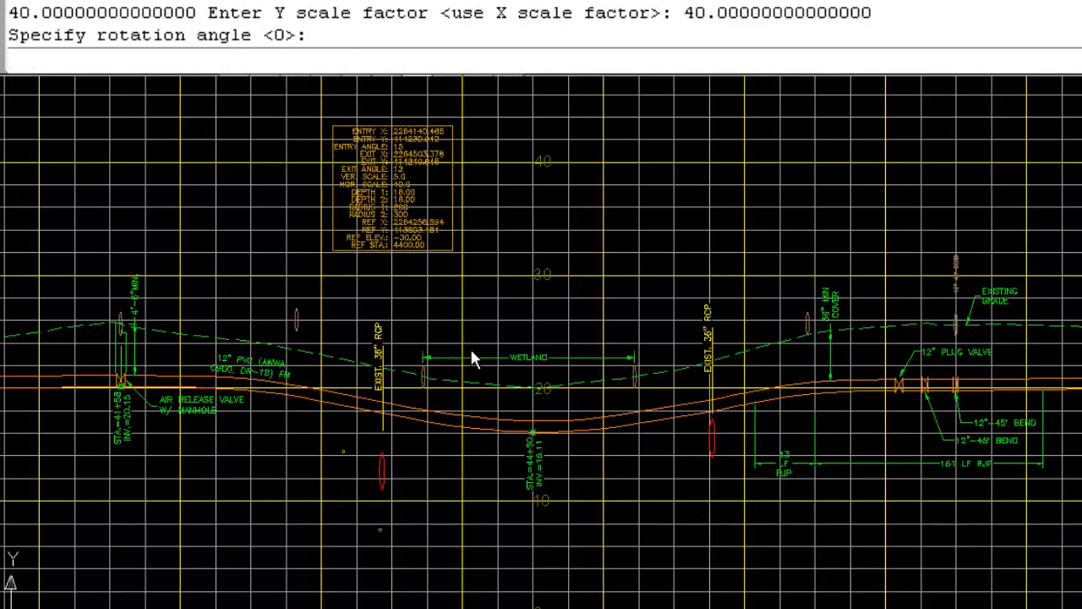
key("Return")
key("Return")
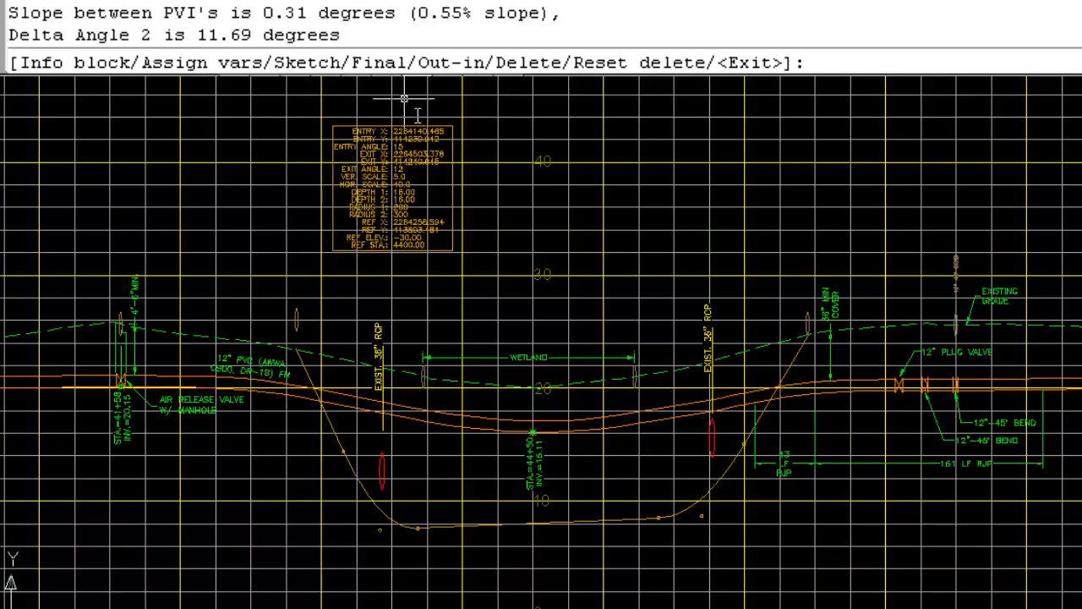
Step: Examine the angle, scale, depth, radius and reference values in the HDD info block
scroll(361, 167, "up", 5)
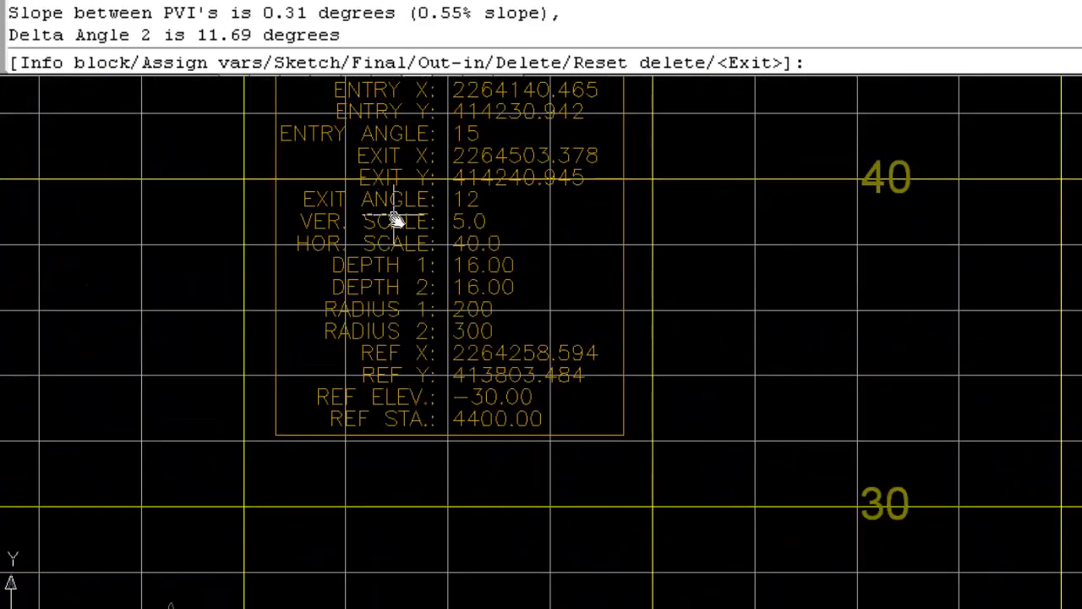
middle_click_drag(394, 217, 406, 314)
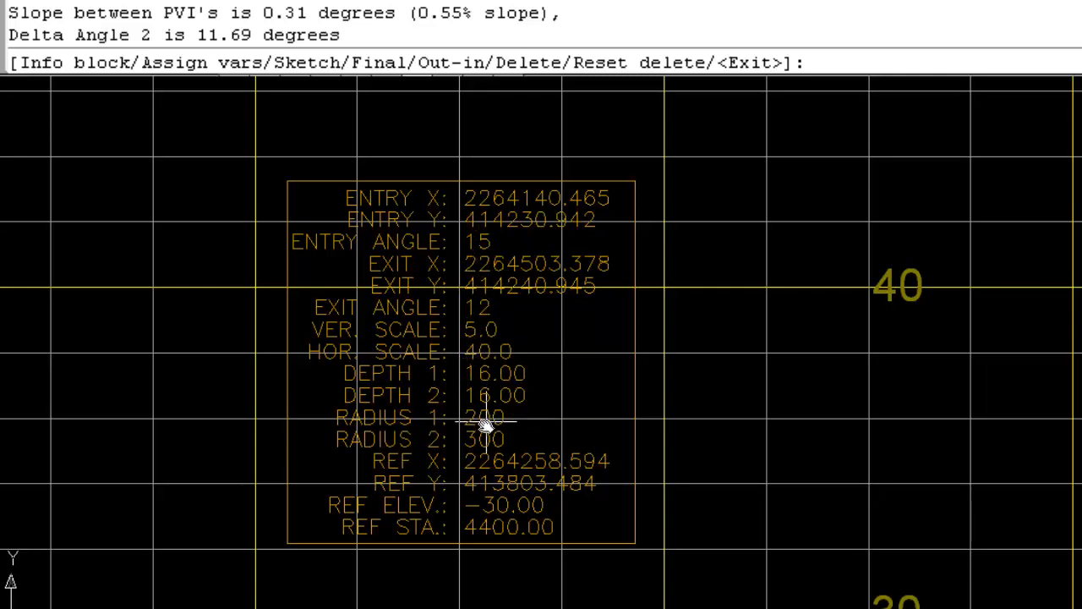
middle_click_drag(491, 418, 454, 282)
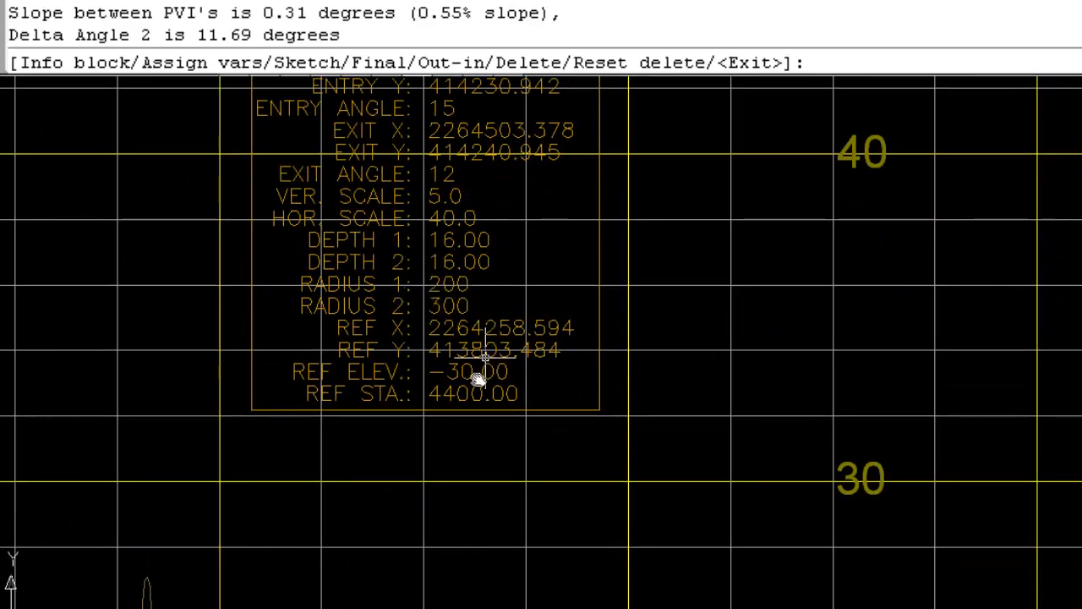
scroll(479, 406, "down", 4)
scroll(471, 326, "up", 2)
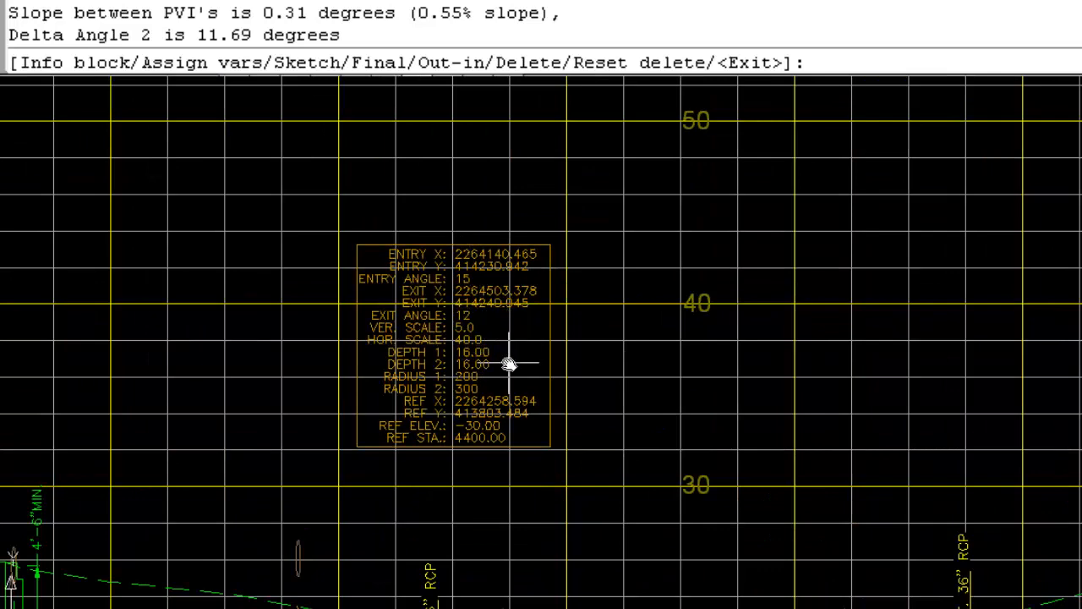
scroll(507, 362, "down", 3)
middle_click_drag(507, 447, 483, 416)
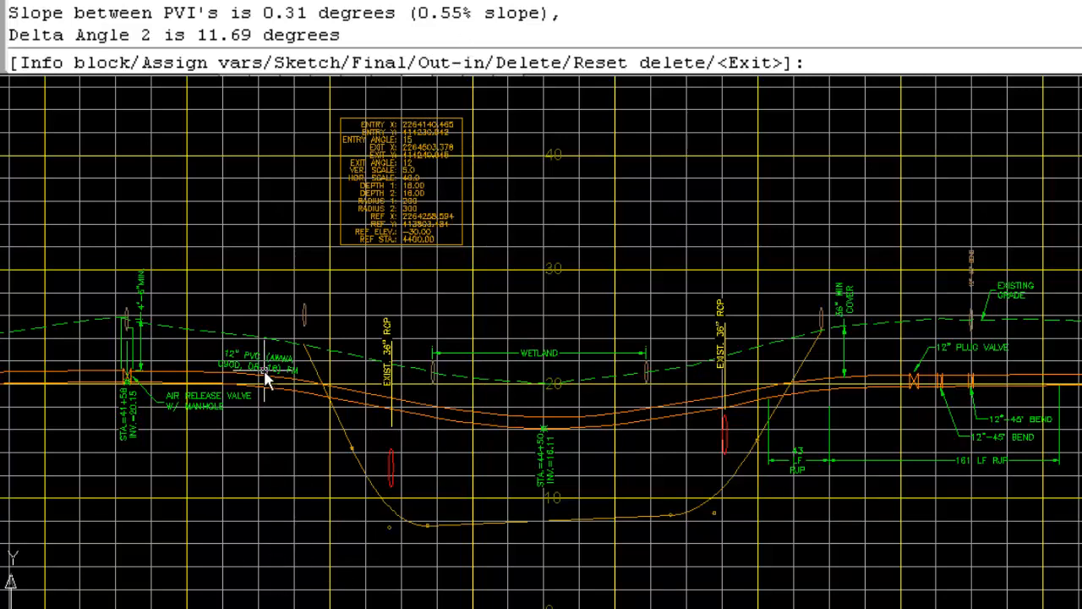
Step: Use Out-in to pick an entry point farther from the wetland, reuse the sketch's exit endpoint, and apply both to the HDD info block
key("Return")
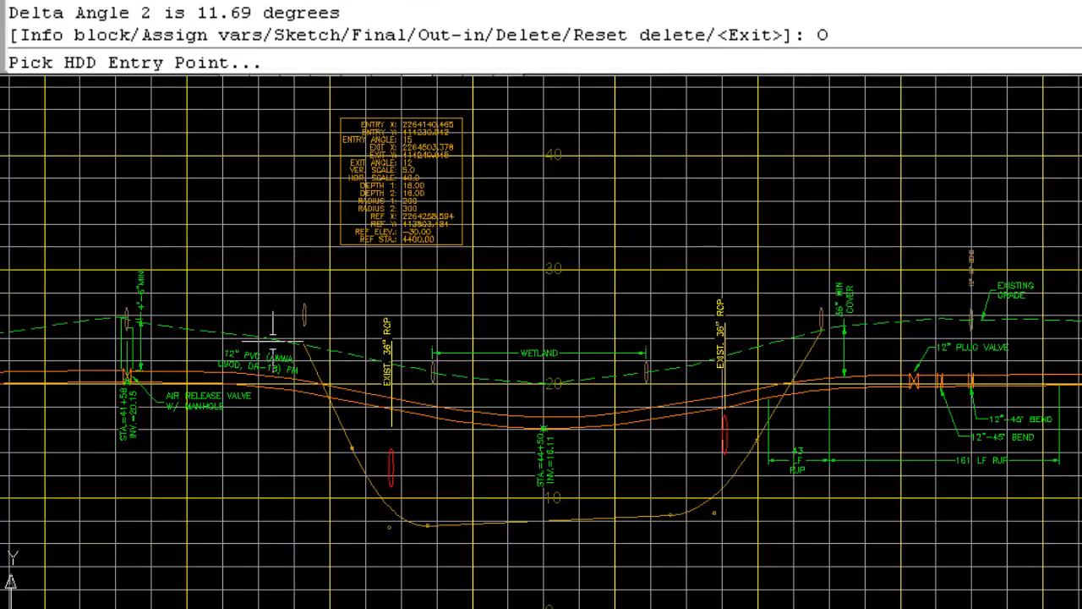
left_click(275, 340)
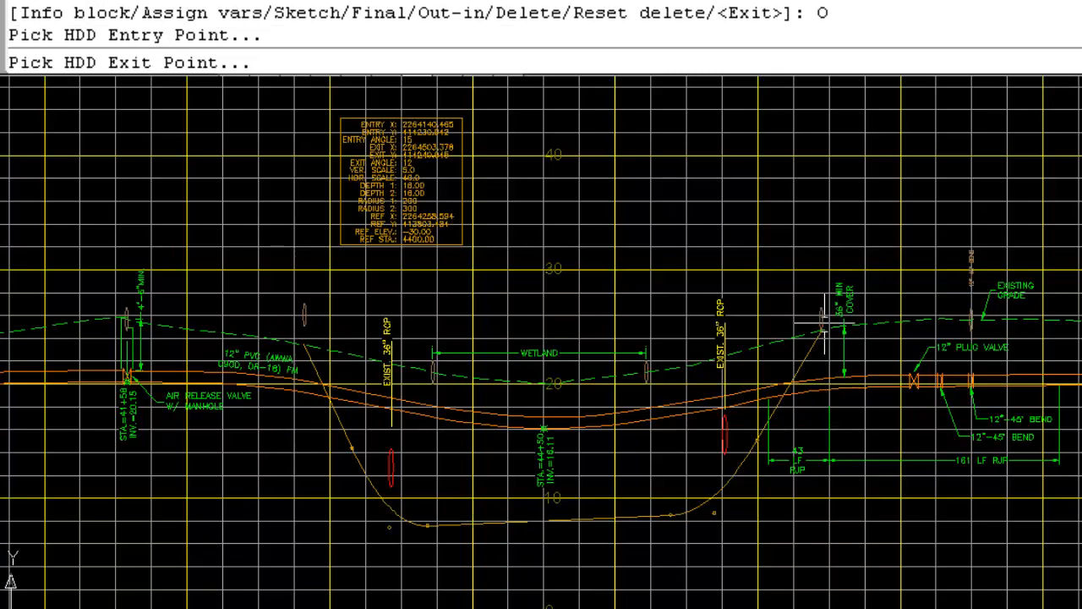
type("END")
key("Return")
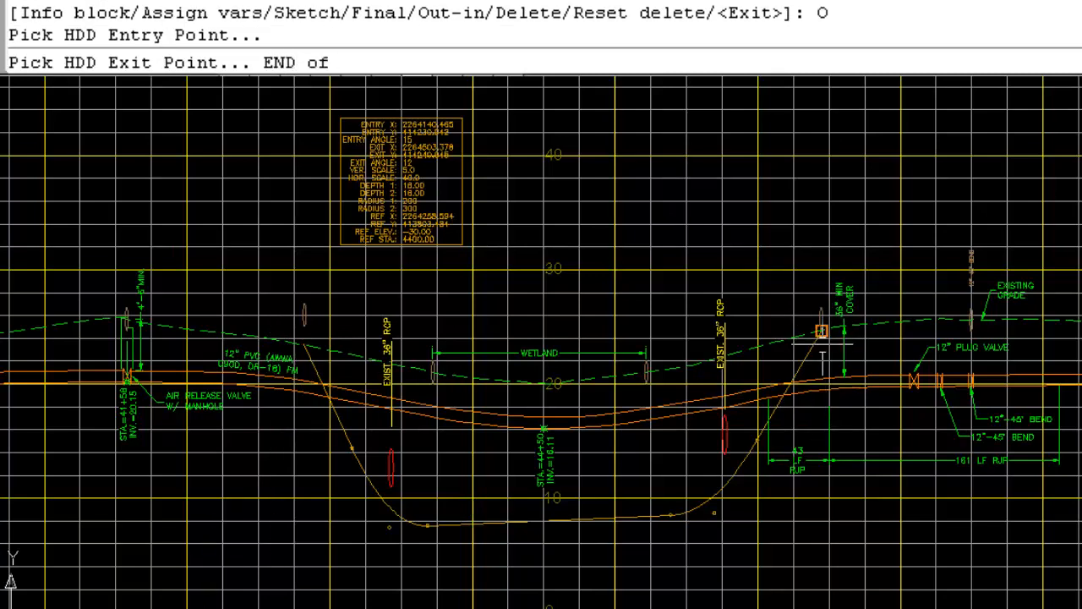
left_click(822, 330)
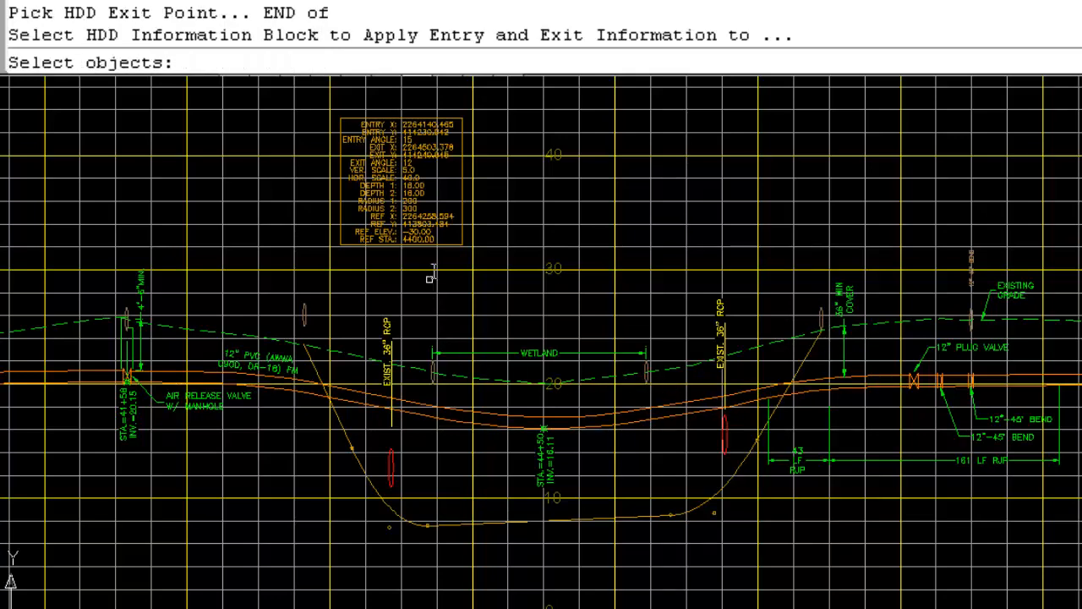
left_click(458, 237)
key("Return")
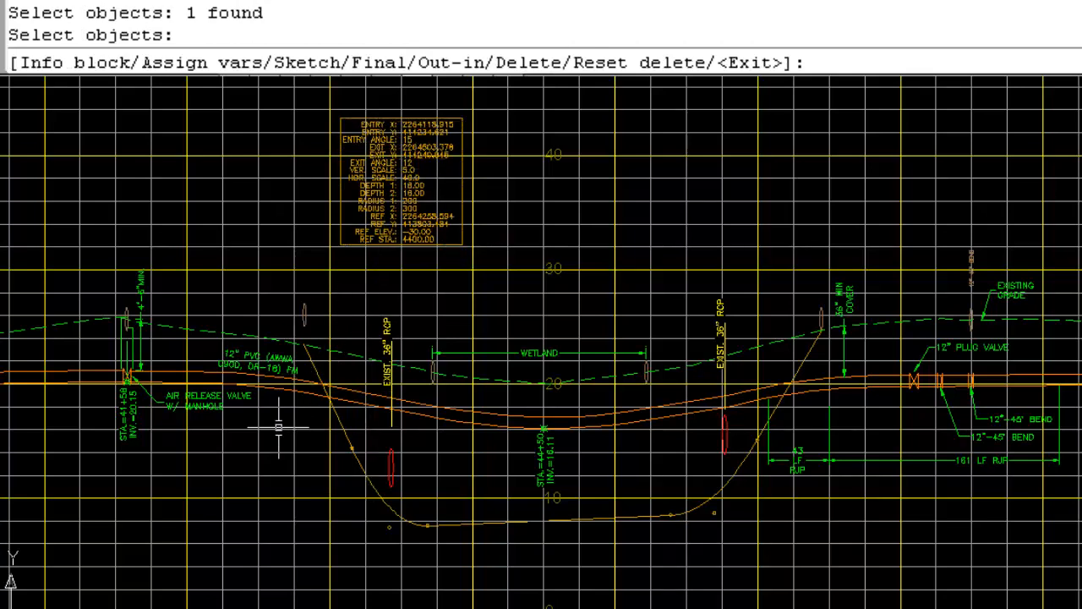
Step: Sketch the HDD path from the info block using the new entry point, keeping the previous sketch for comparison
type("S")
key("Return")
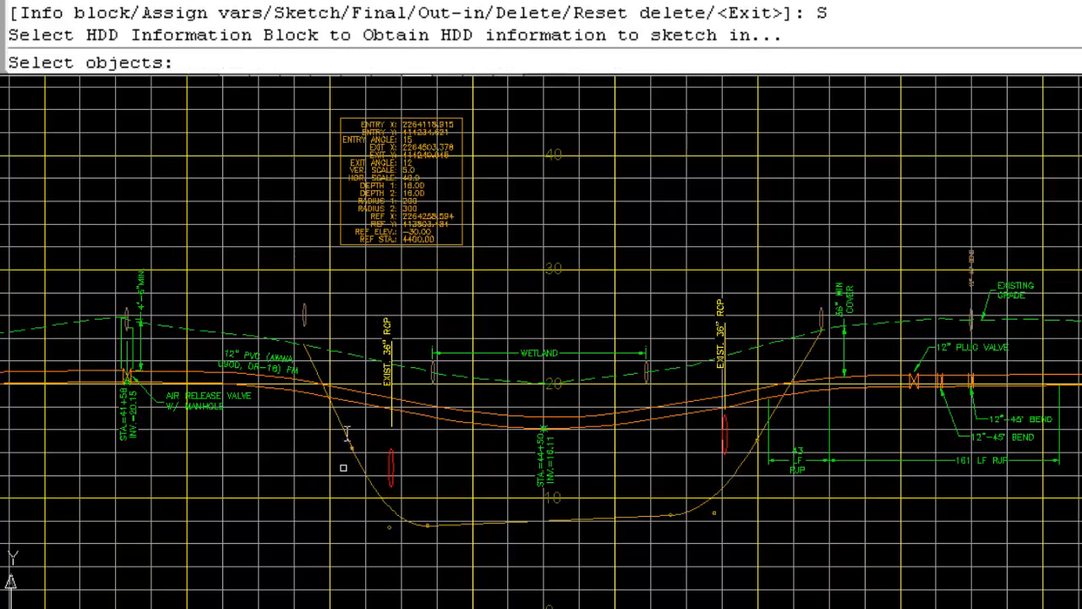
left_click(339, 241)
key("Return")
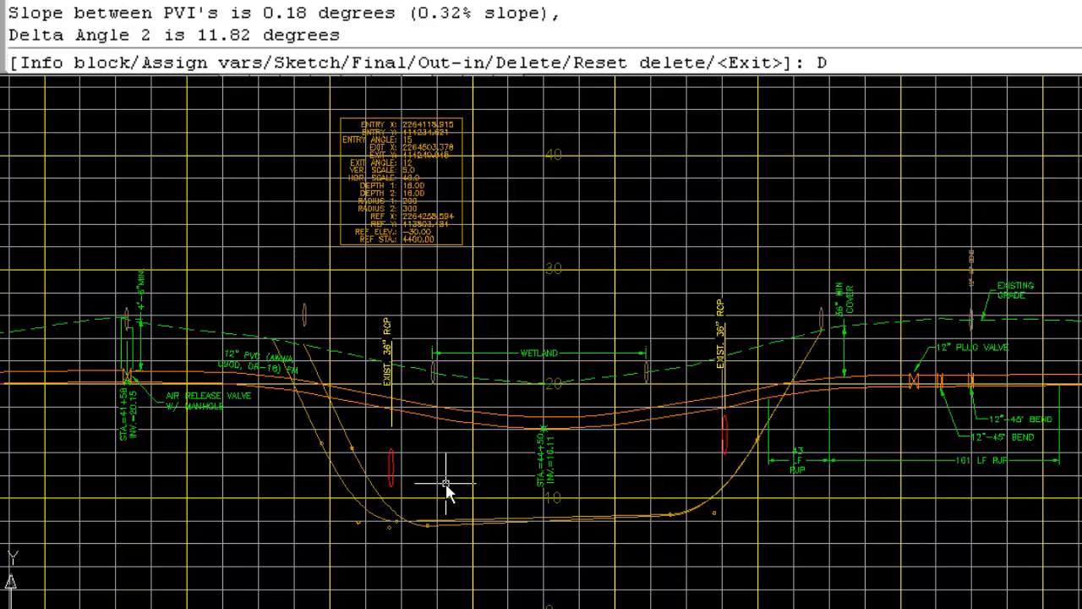
Step: Delete the HDD sketches and draw the final HDD design with its dimensions and labels from the info block
key("Return")
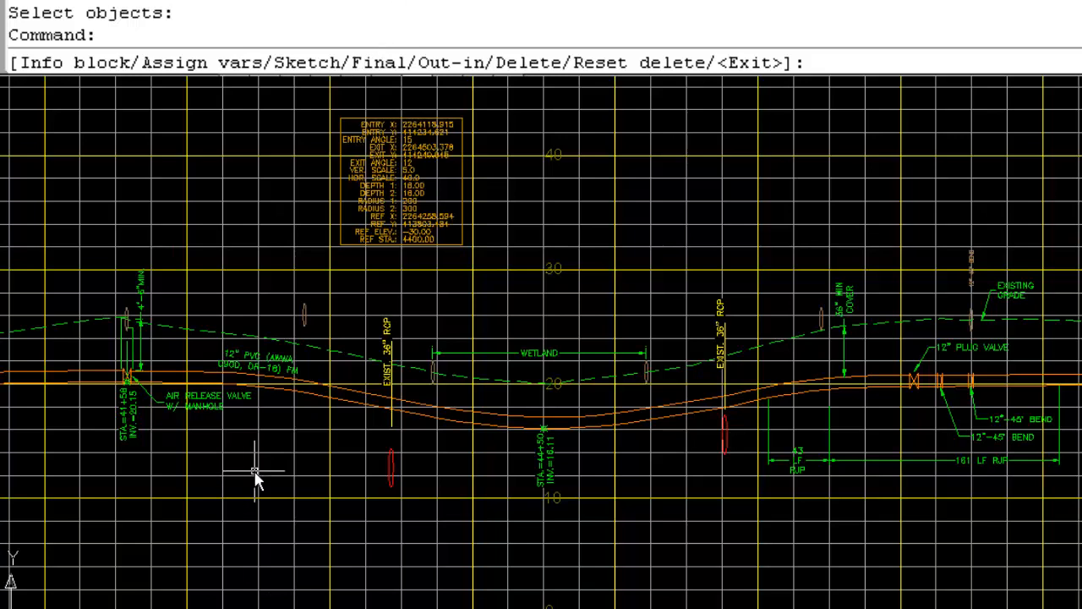
key("Return")
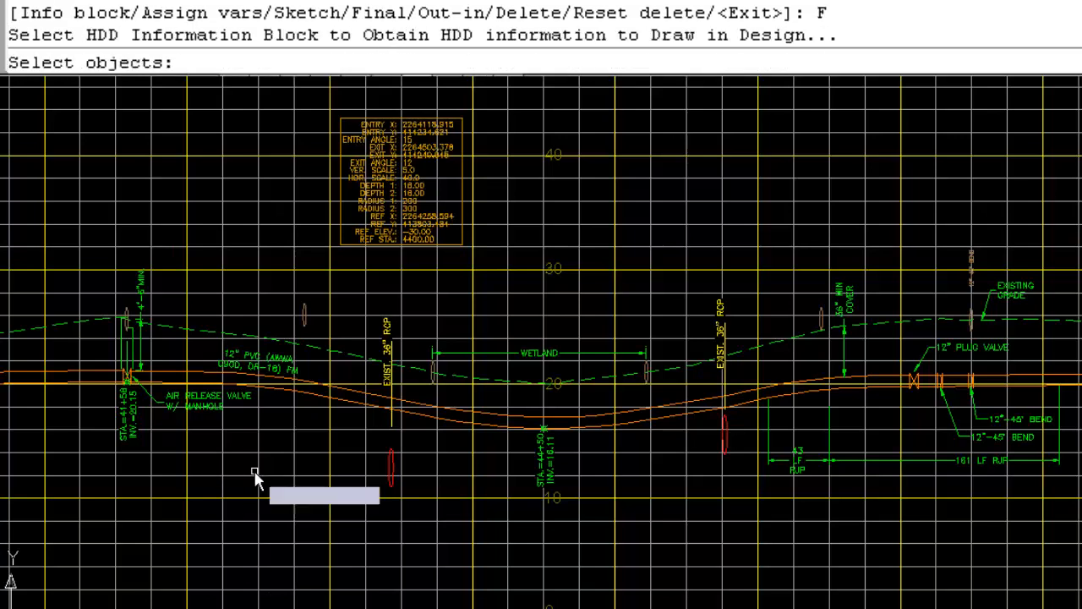
left_click(340, 237)
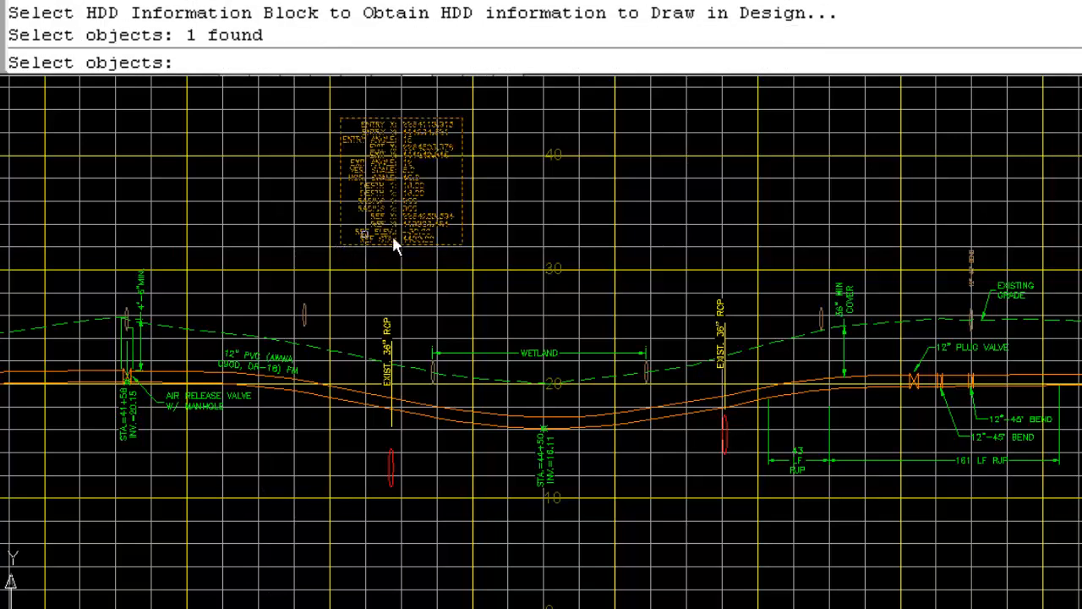
key("Return")
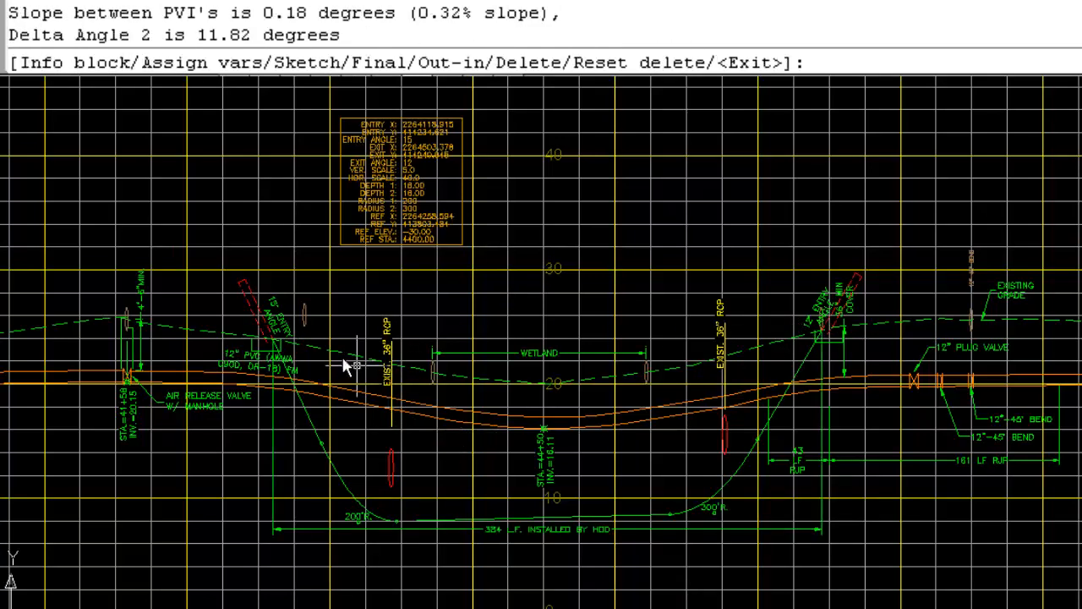
Step: Examine the final HDD profile's entry and exit pits, angle labels, radii and installed-length dimension
scroll(272, 328, "up", 2)
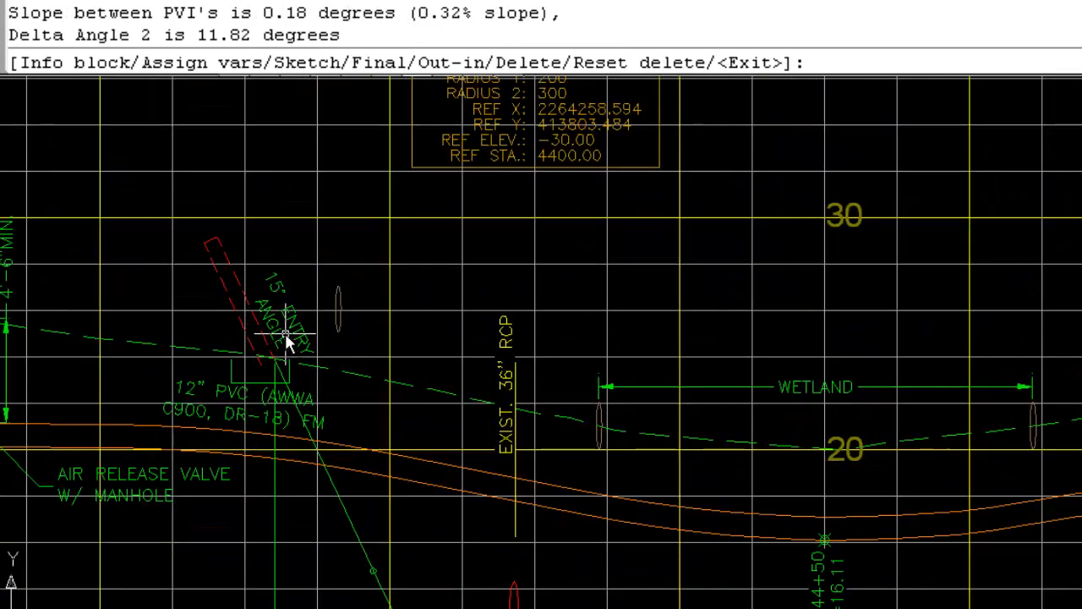
scroll(318, 456, "down", 3)
scroll(845, 442, "up", 2)
scroll(715, 422, "up", 1)
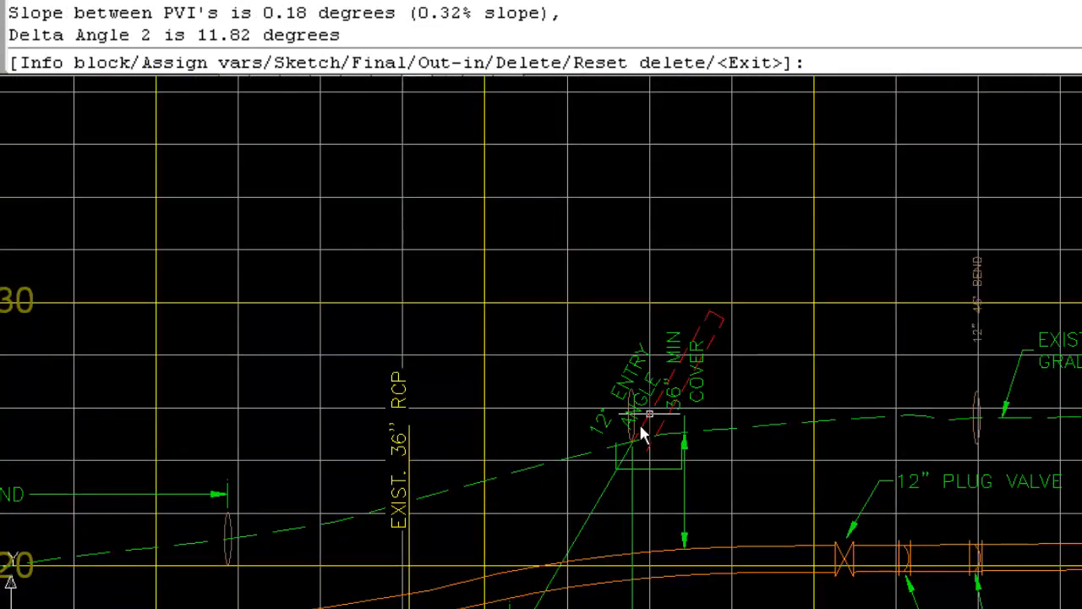
scroll(609, 471, "down", 2)
middle_click_drag(546, 473, 863, 375)
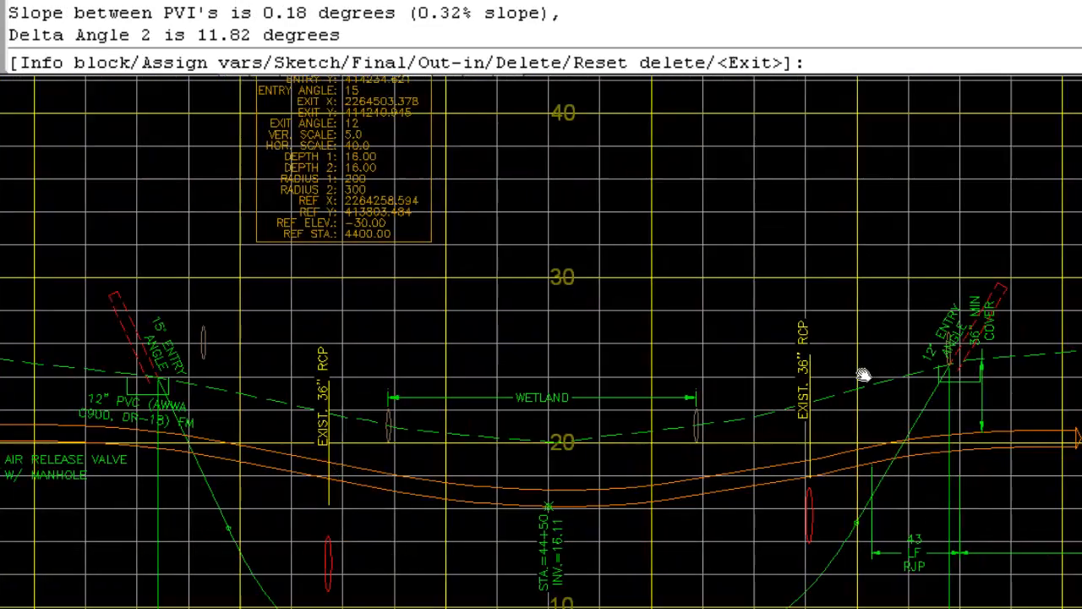
scroll(129, 381, "up", 1)
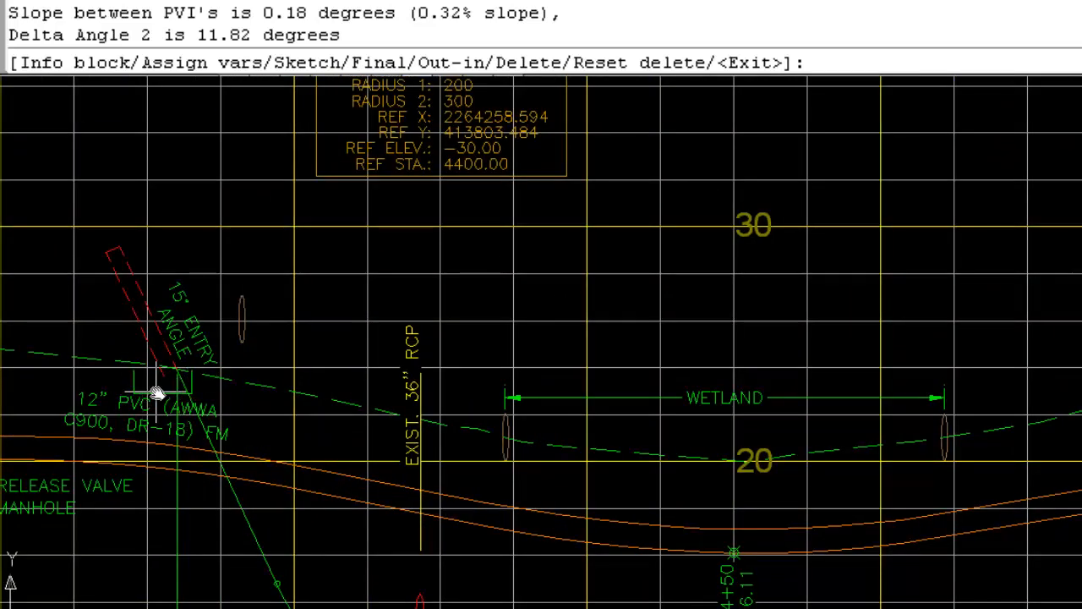
scroll(383, 420, "down", 1)
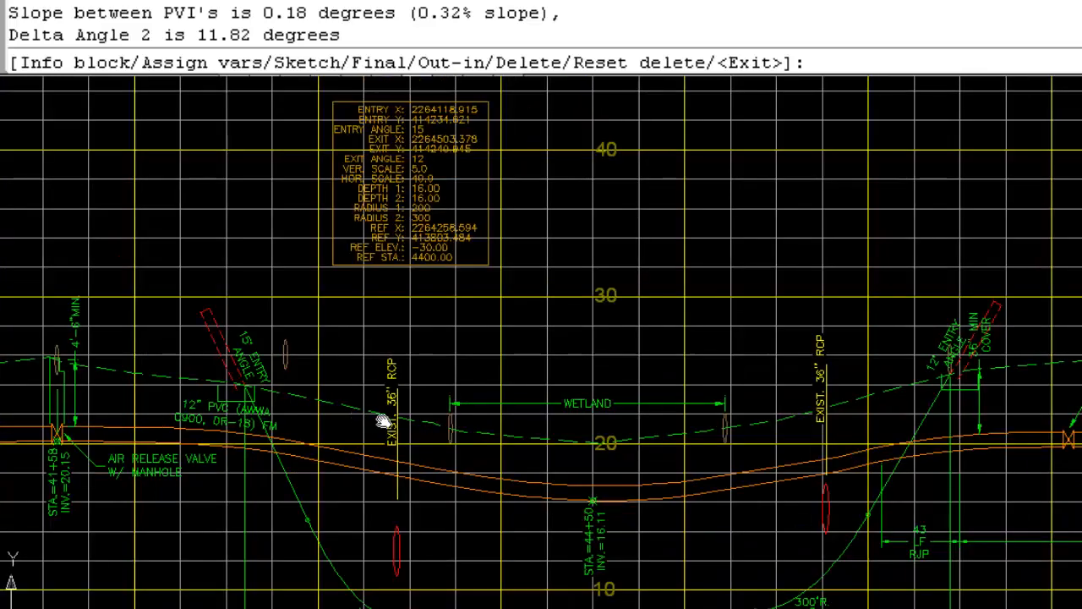
middle_click_drag(634, 485, 553, 413)
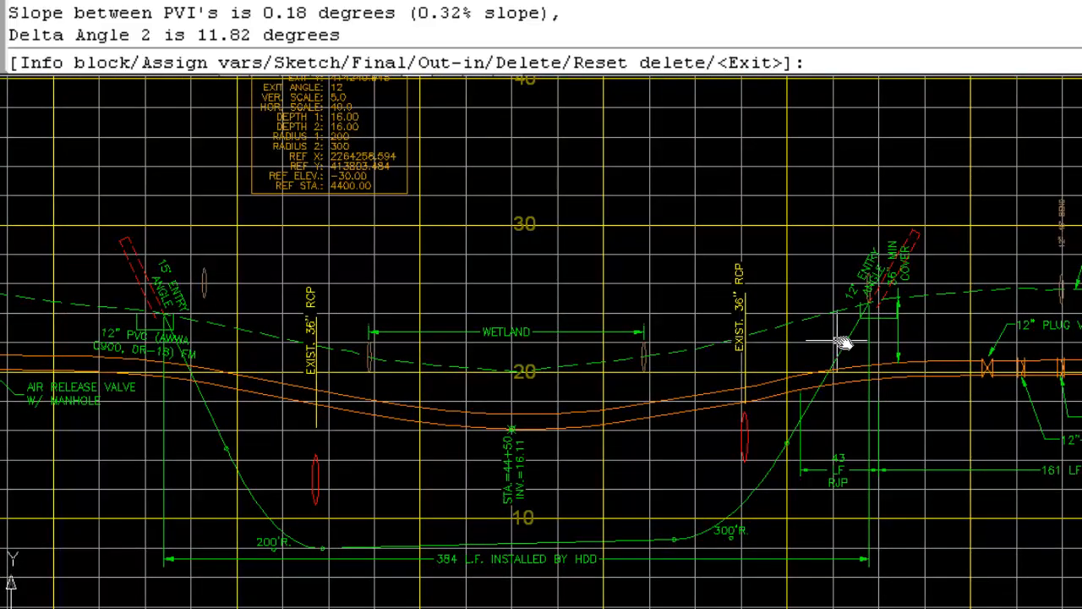
scroll(845, 340, "up", 3)
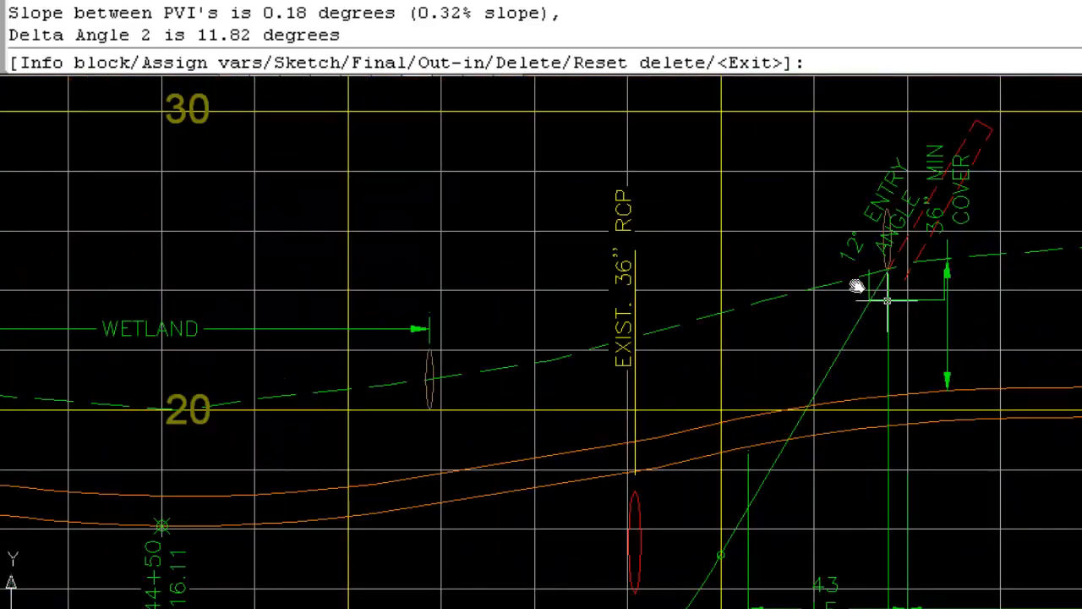
scroll(556, 437, "down", 3)
scroll(652, 403, "up", 1)
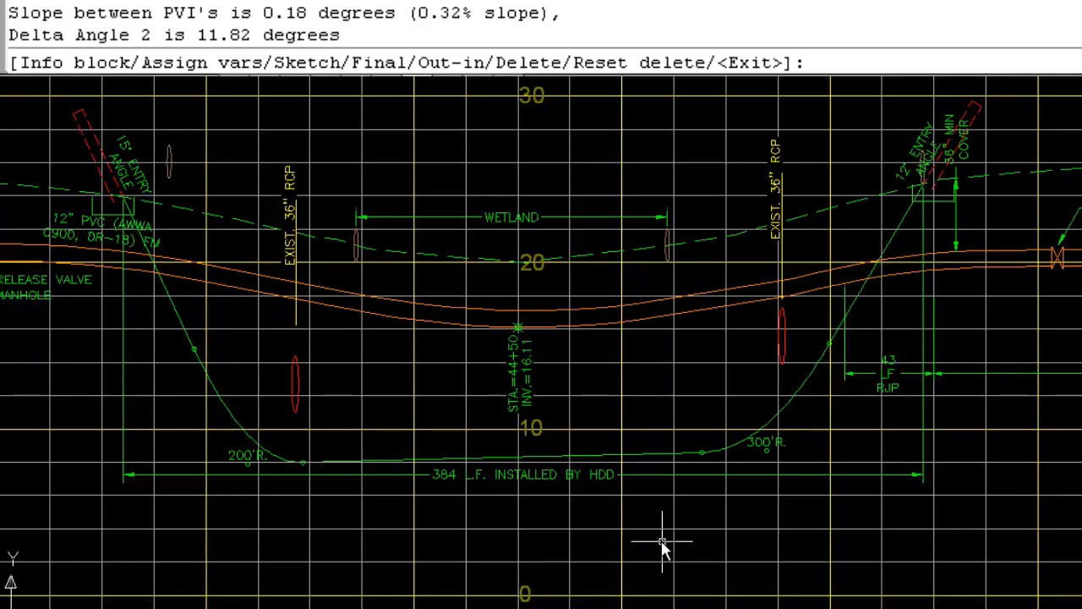
middle_click_drag(405, 377, 448, 443)
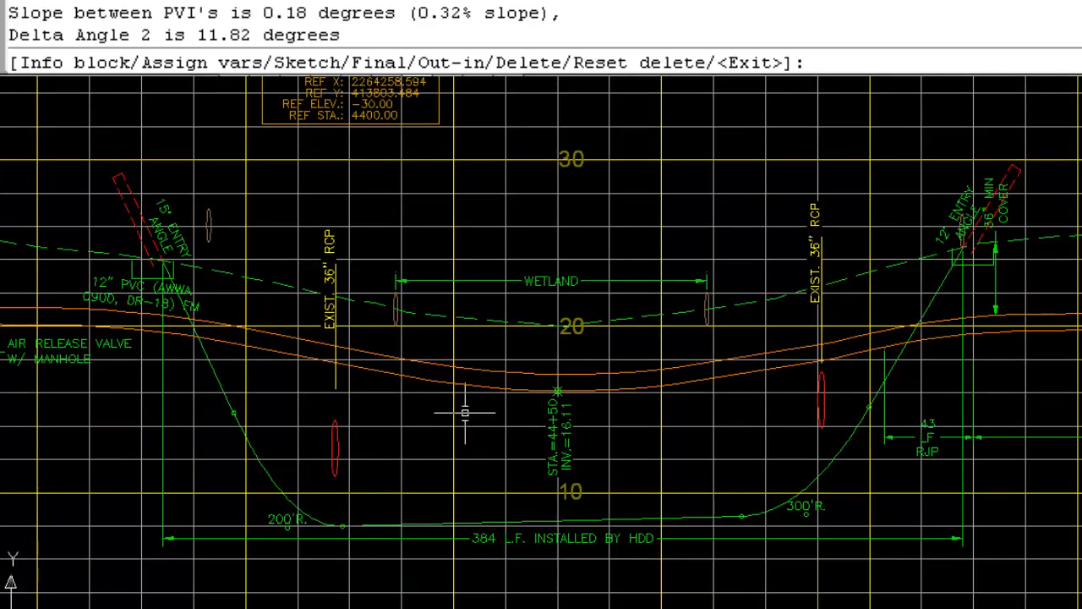
Step: Delete the final HDD design and its annotations from the profile, keeping the info block
scroll(465, 413, "down", 5)
scroll(471, 292, "up", 3)
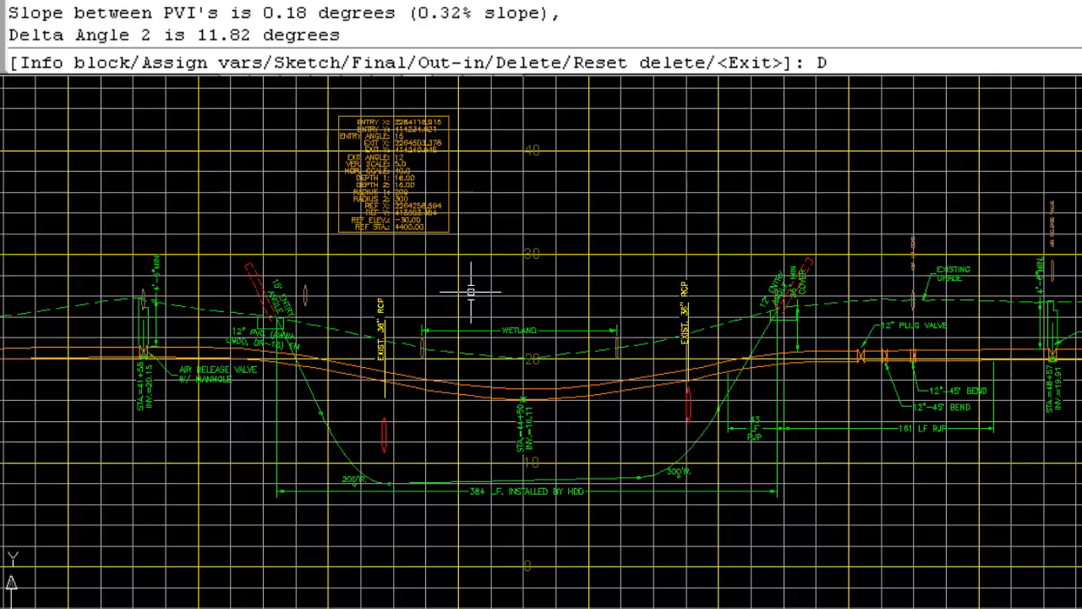
key("Return")
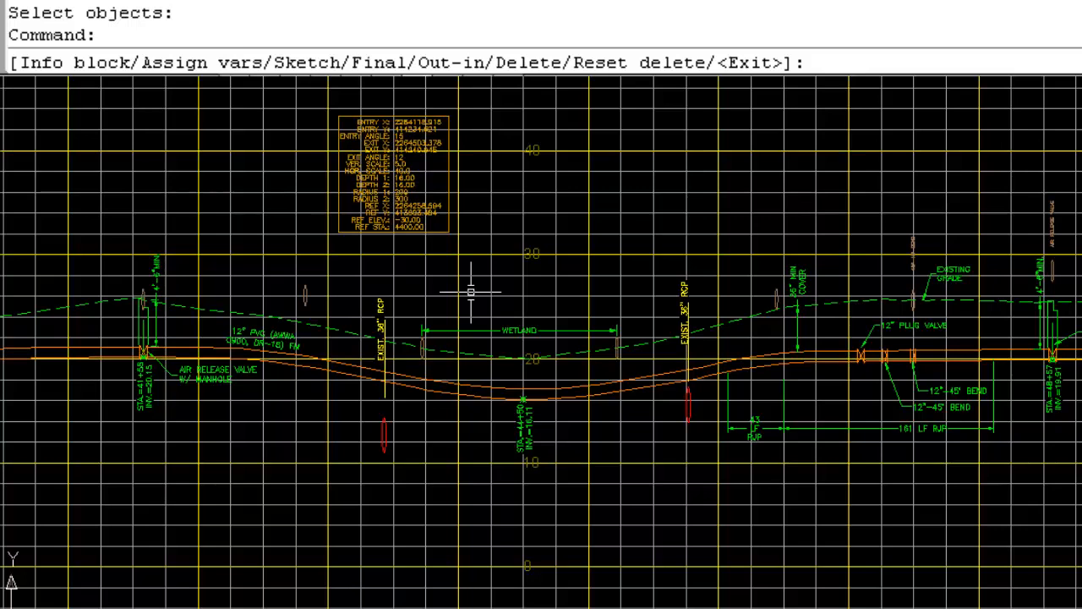
Step: Draw the final HDD design with its pits, dimensions and labels from the info block
key("Return")
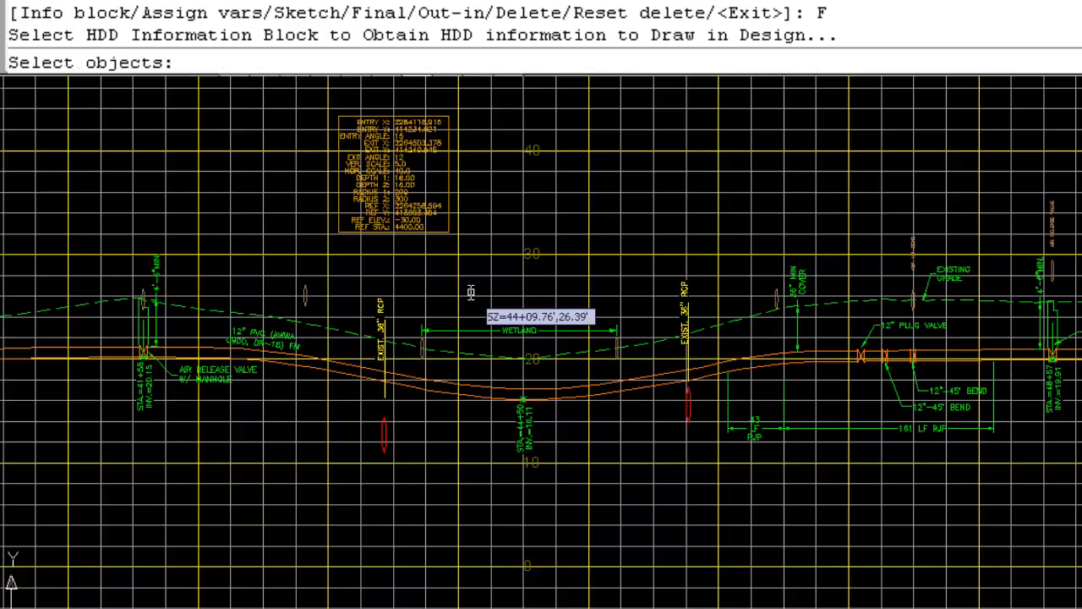
left_click(450, 223)
key("Return")
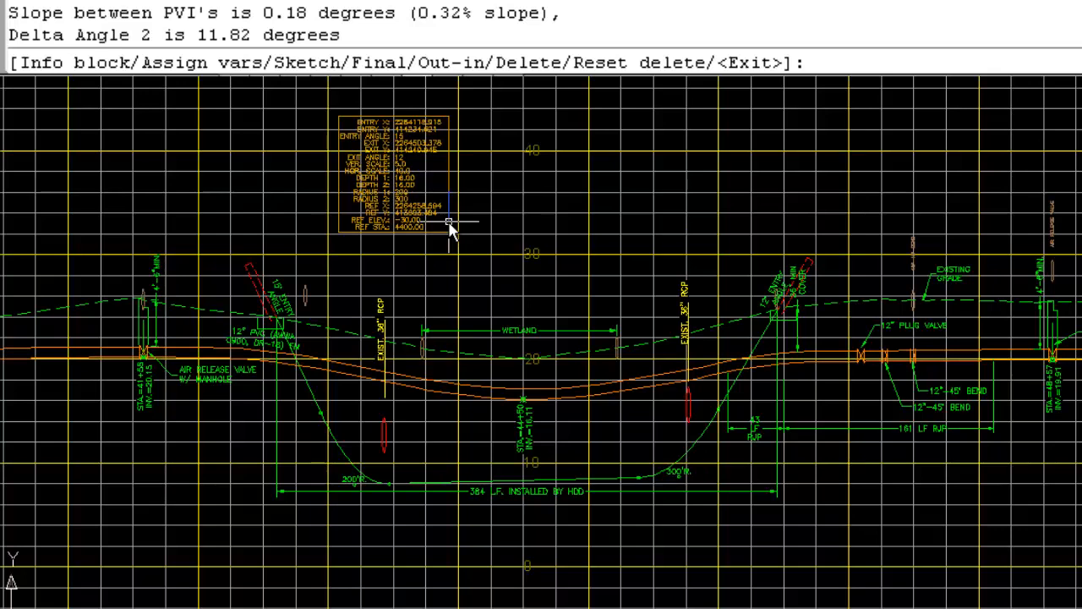
Step: Reset the delete list to protect the final HDD design, and run Delete to test that protection
type("R")
key("Return")
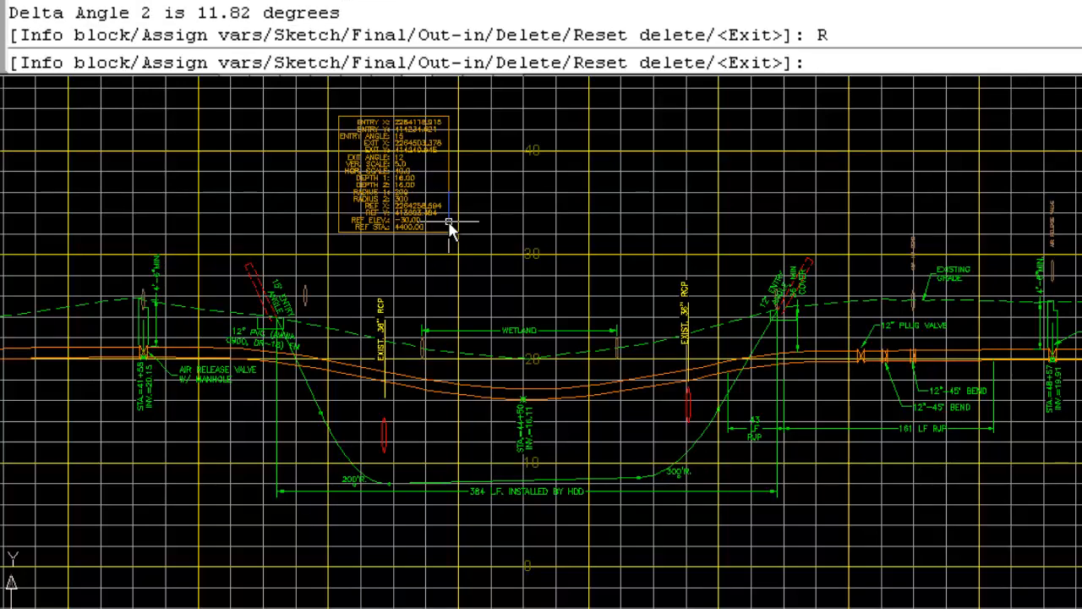
type("D")
key("Return")
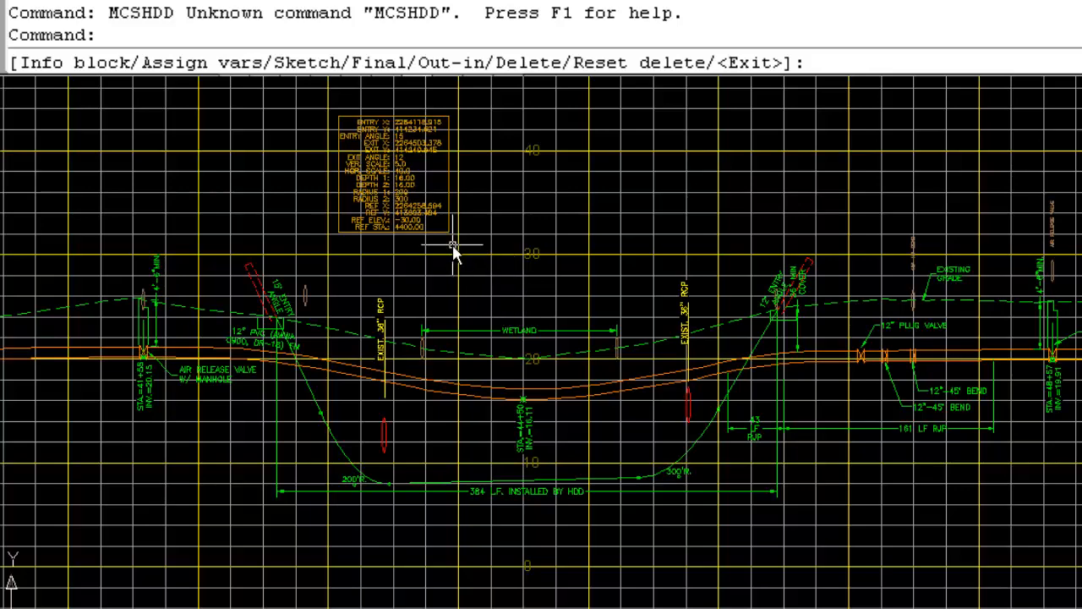
Step: Set both Depth 1 and Depth 2 in the HDD info block to 20
scroll(405, 180, "up", 3)
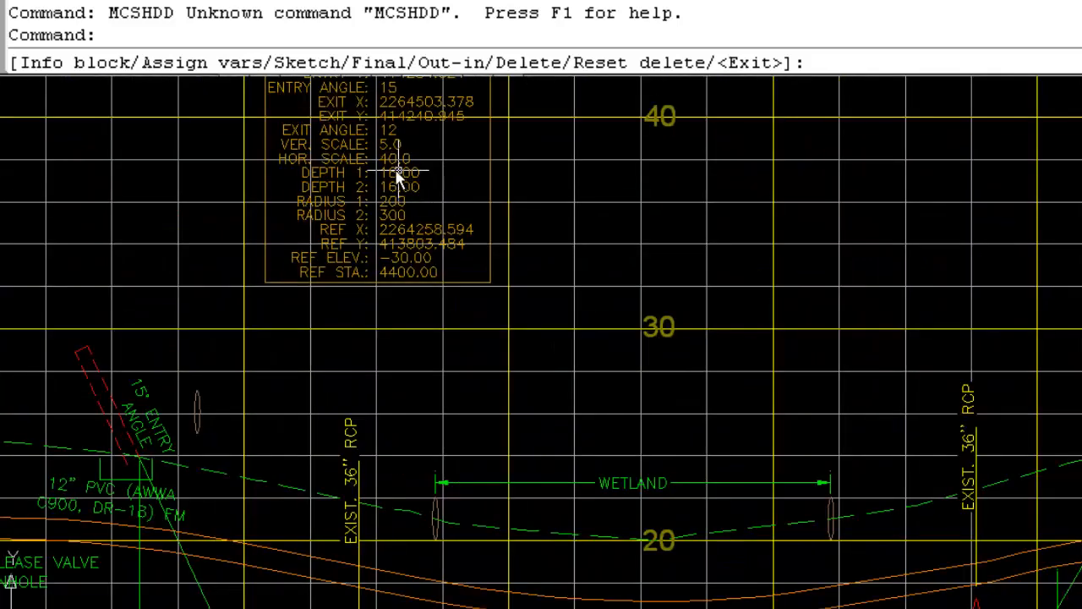
key("Return")
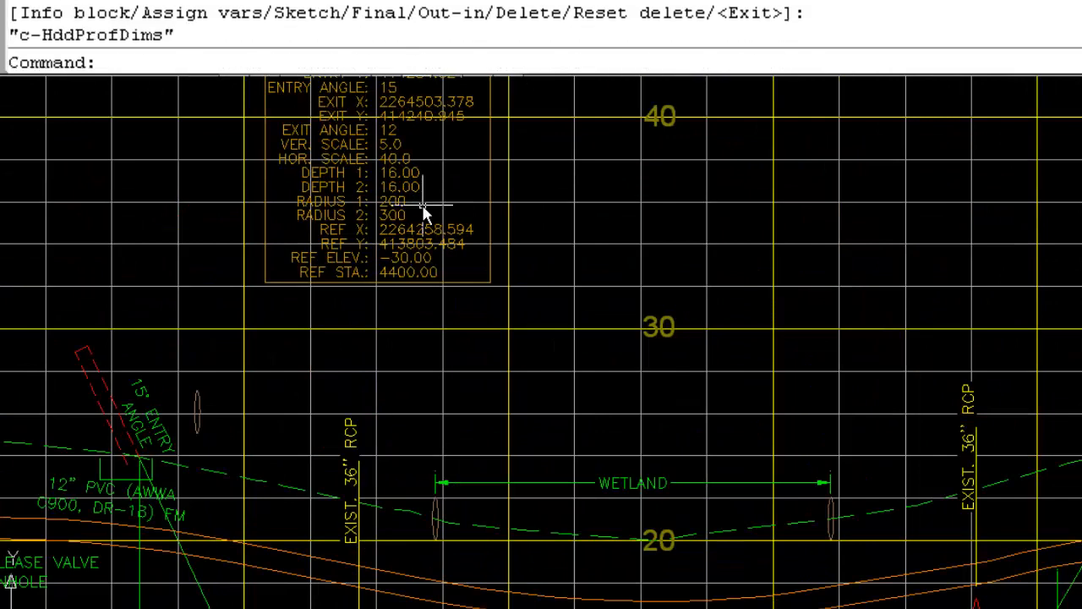
double_click(389, 181)
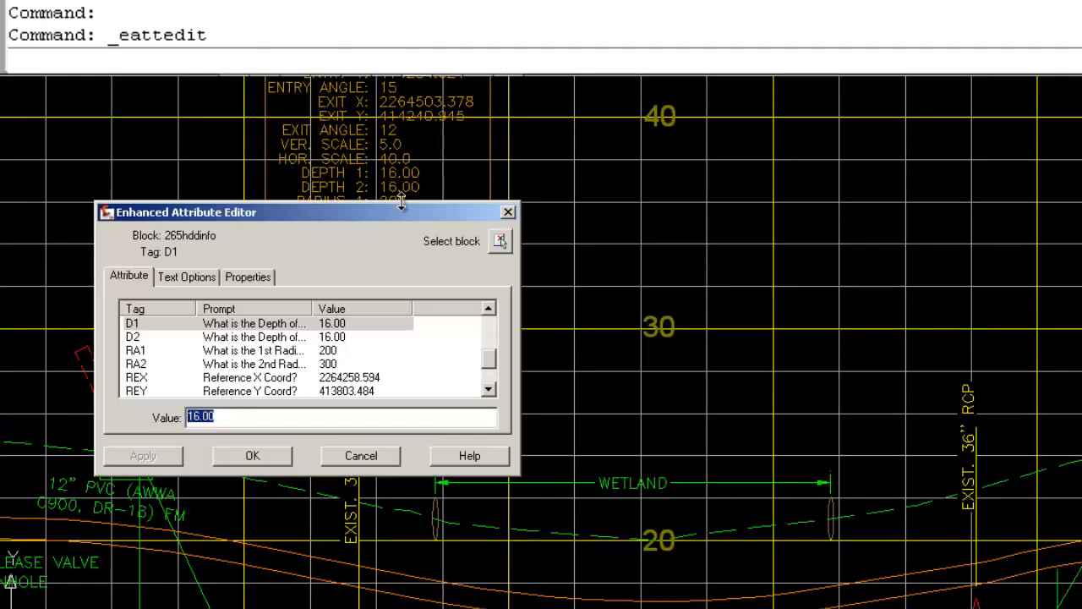
type("20")
key("Return")
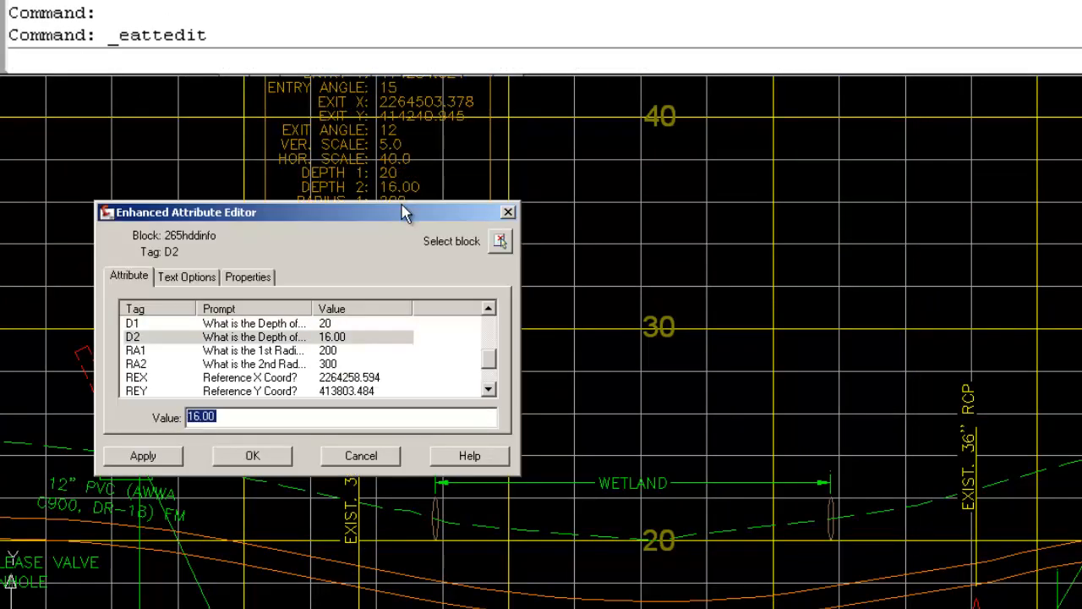
type("20")
key("Return")
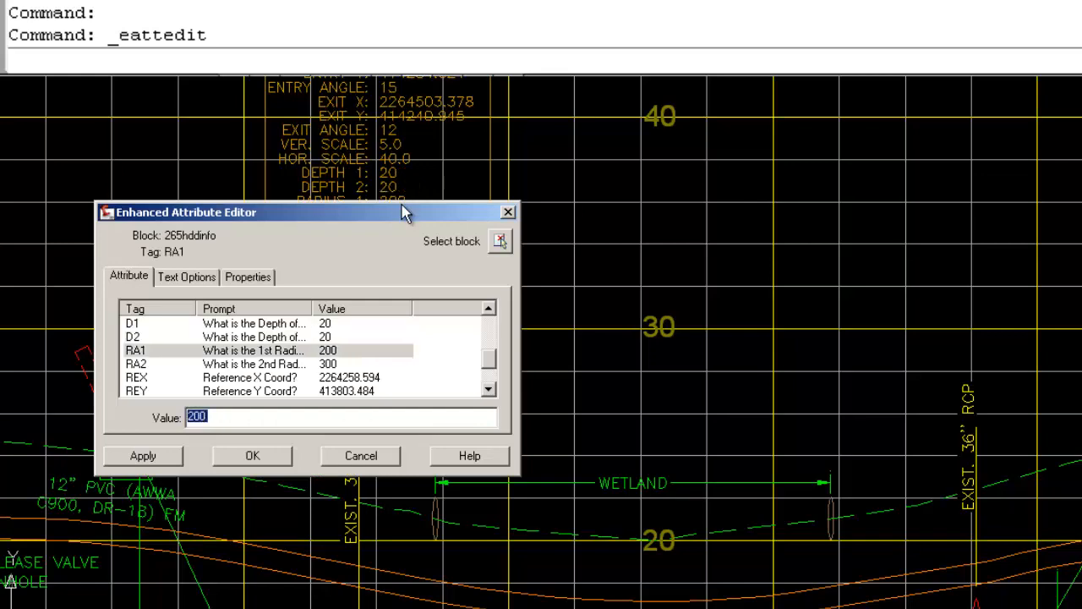
left_click(272, 459)
Step: Sketch the HDD path from the updated info block against the final design, and delete only that sketch
scroll(491, 323, "down", 3)
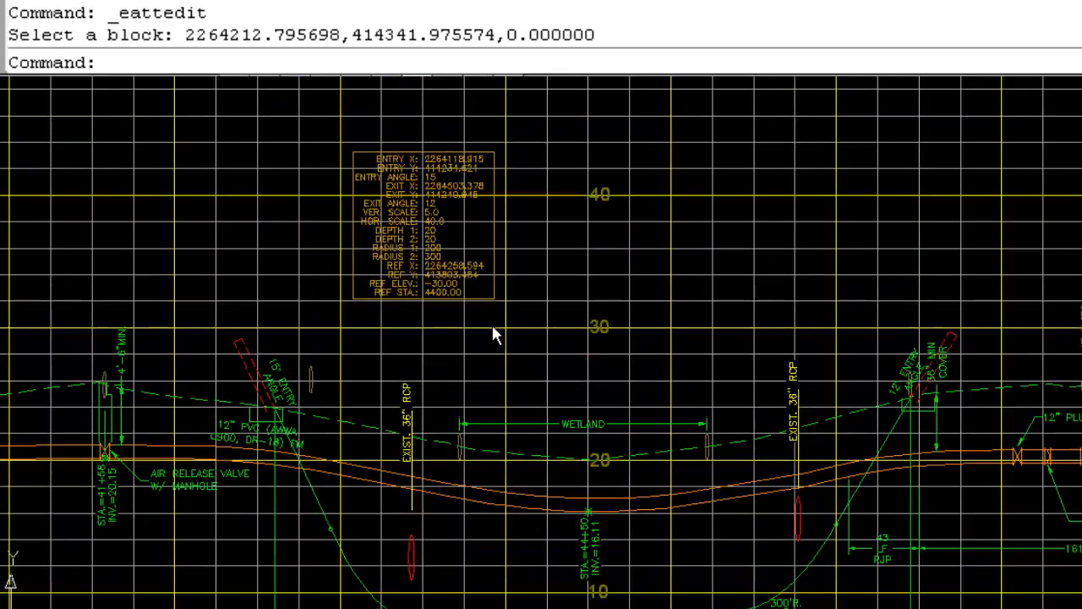
scroll(486, 355, "up", 2)
scroll(485, 355, "down", 3)
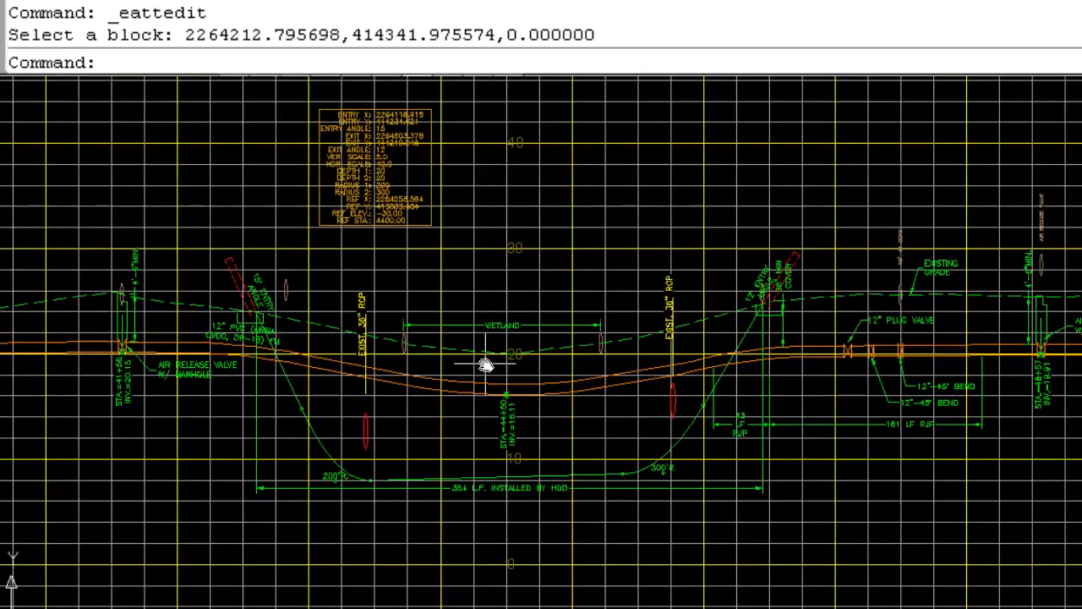
type("MCSHDD")
key("Return")
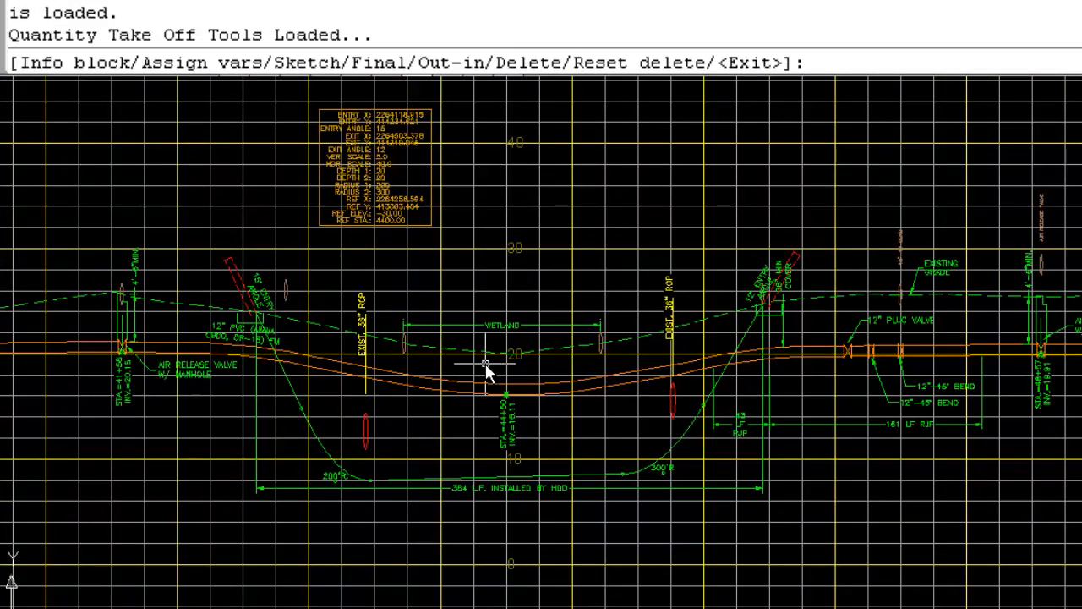
type("S")
key("Return")
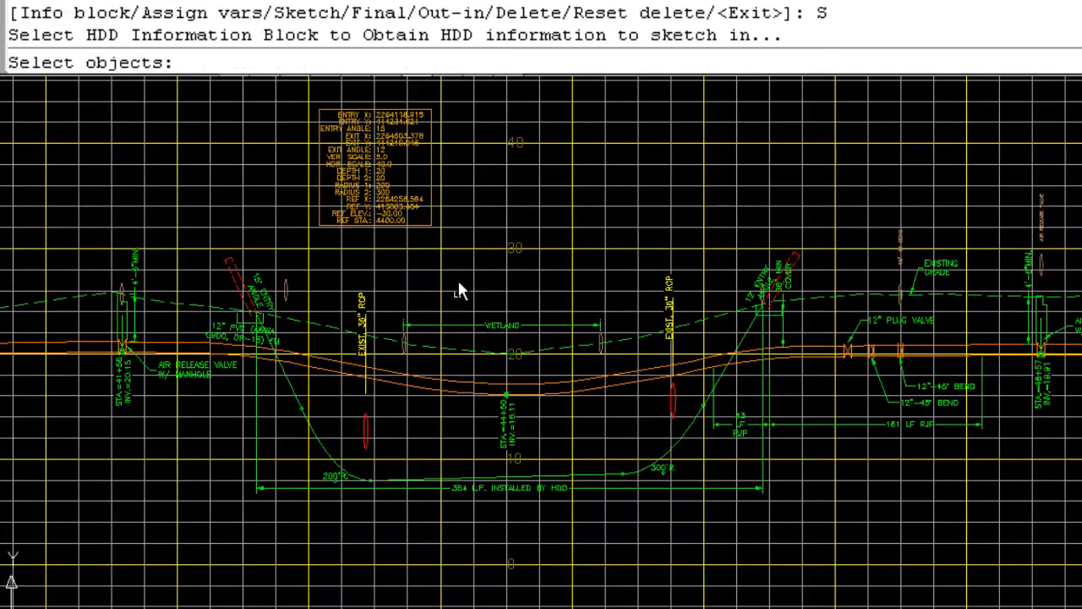
left_click(432, 218)
key("Return")
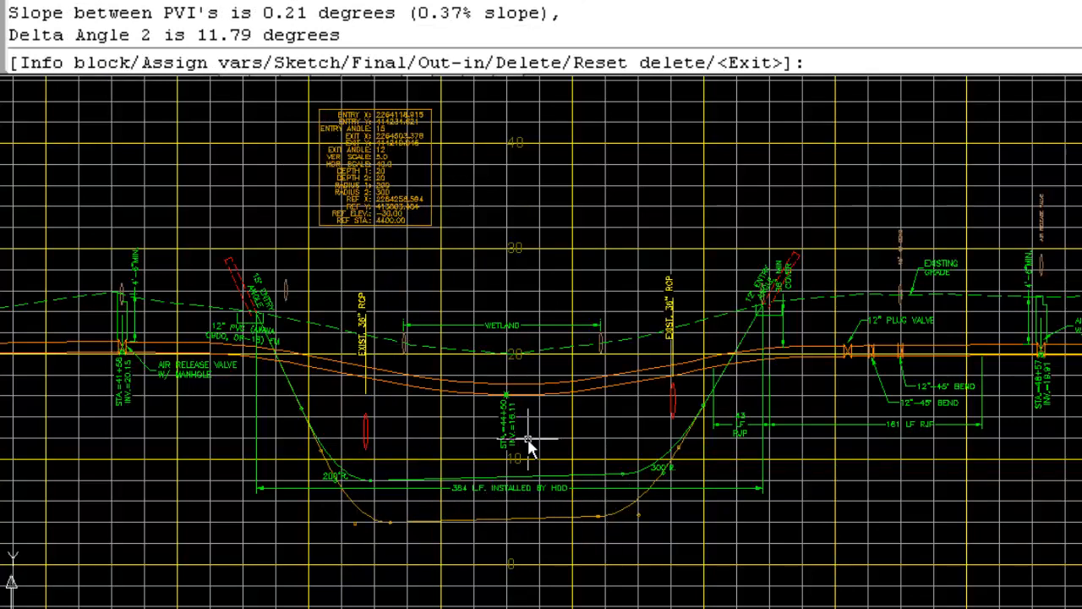
type("D")
key("Return")
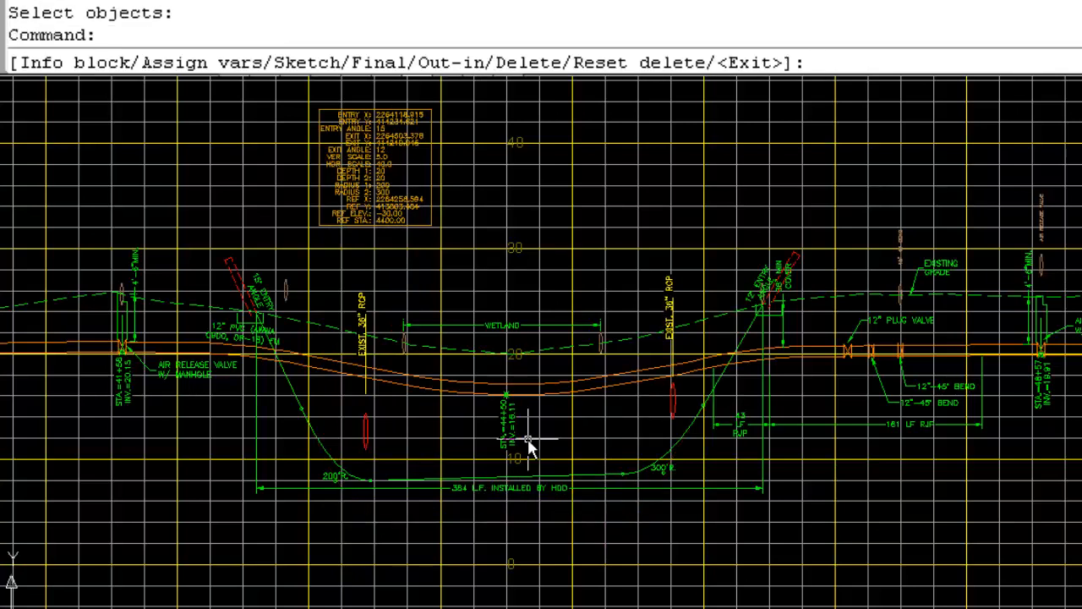